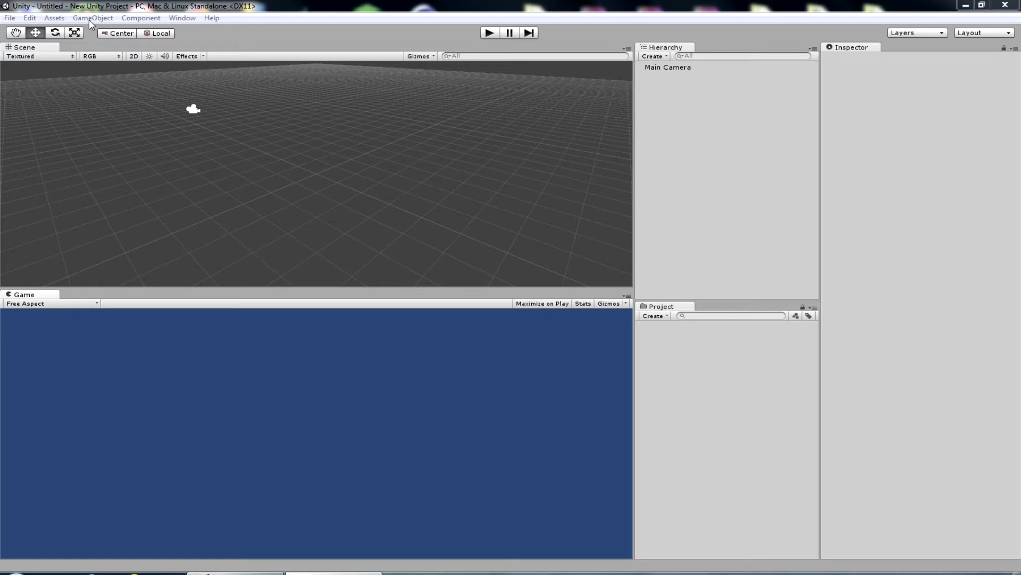
- Add a Terrain object at 0,0,0 via GameObject > Create Other > Terrain
{"action": "left_click", "coordinate": [91, 21]}
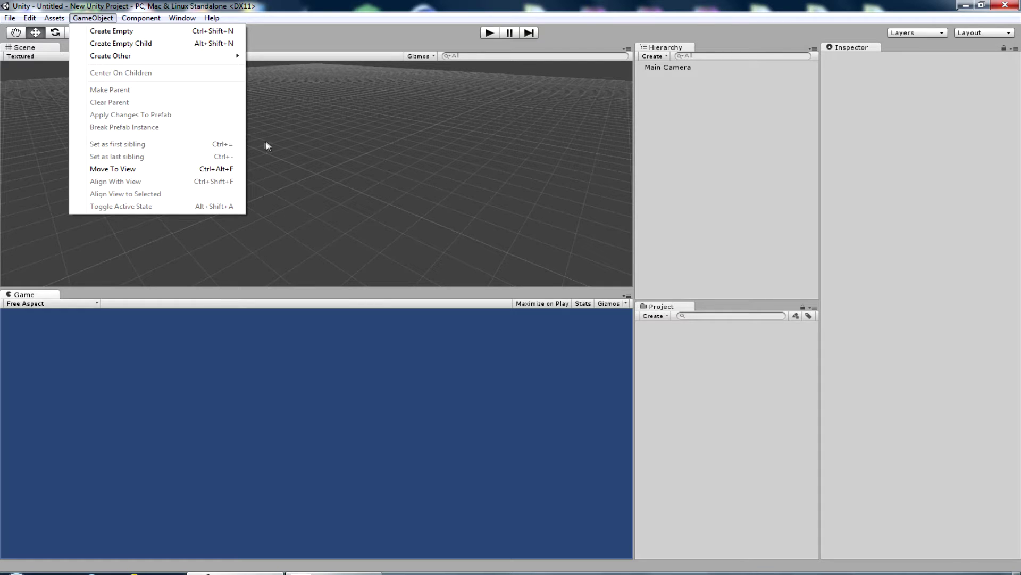
{"action": "mouse_move", "coordinate": [105, 56]}
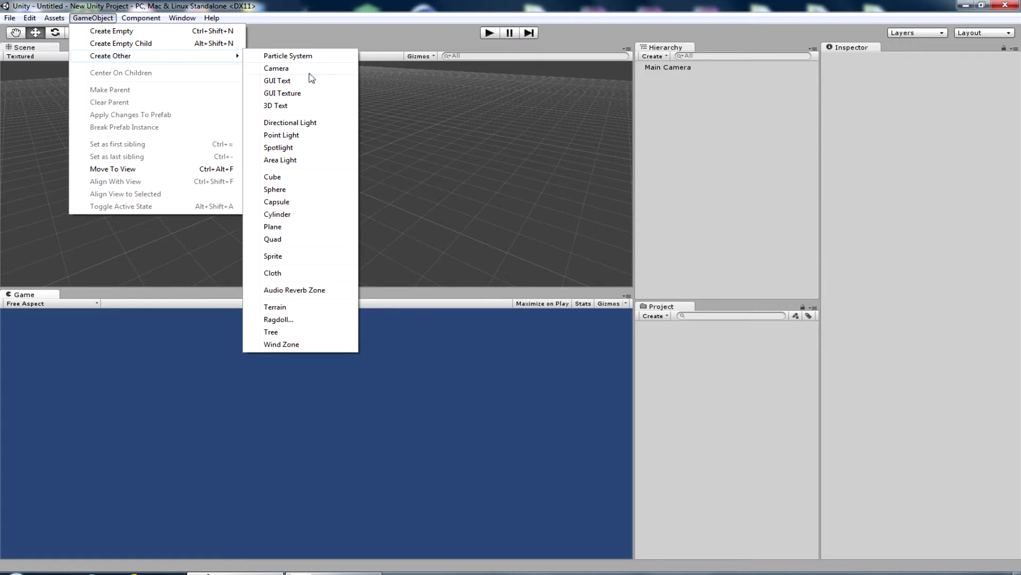
{"action": "left_click", "coordinate": [277, 309]}
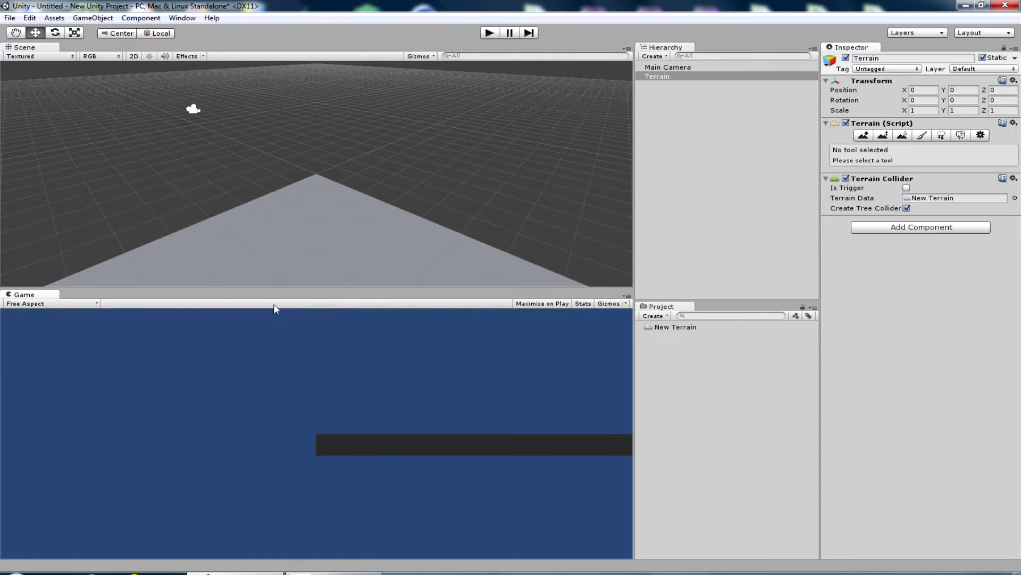
- Pan and zoom the Scene view to look over the new flat terrain
{"action": "scroll", "coordinate": [321, 199], "scroll_direction": "down", "scroll_amount": 5}
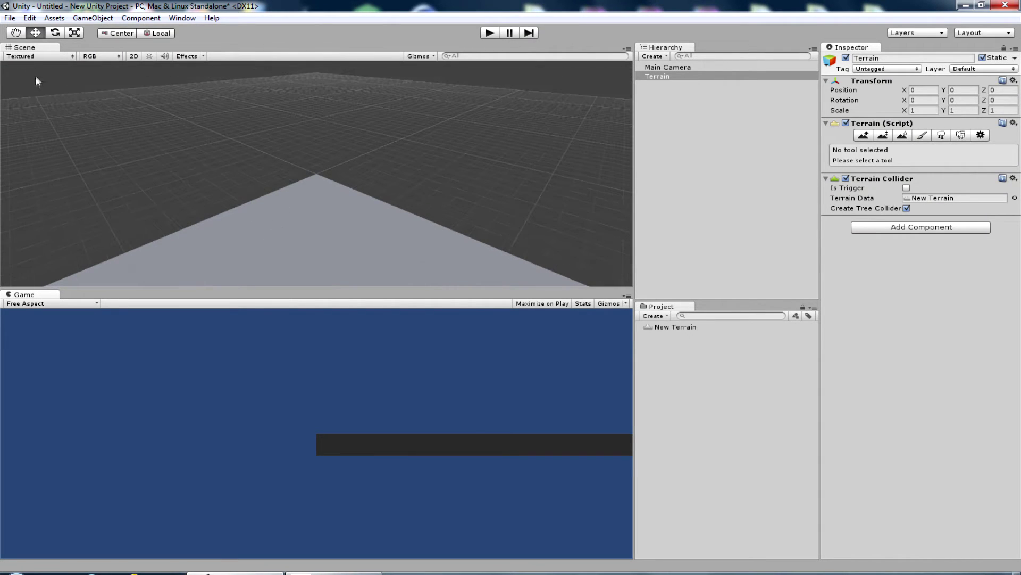
{"action": "left_click", "coordinate": [15, 31]}
{"action": "left_click_drag", "start_coordinate": [227, 196], "coordinate": [281, 75]}
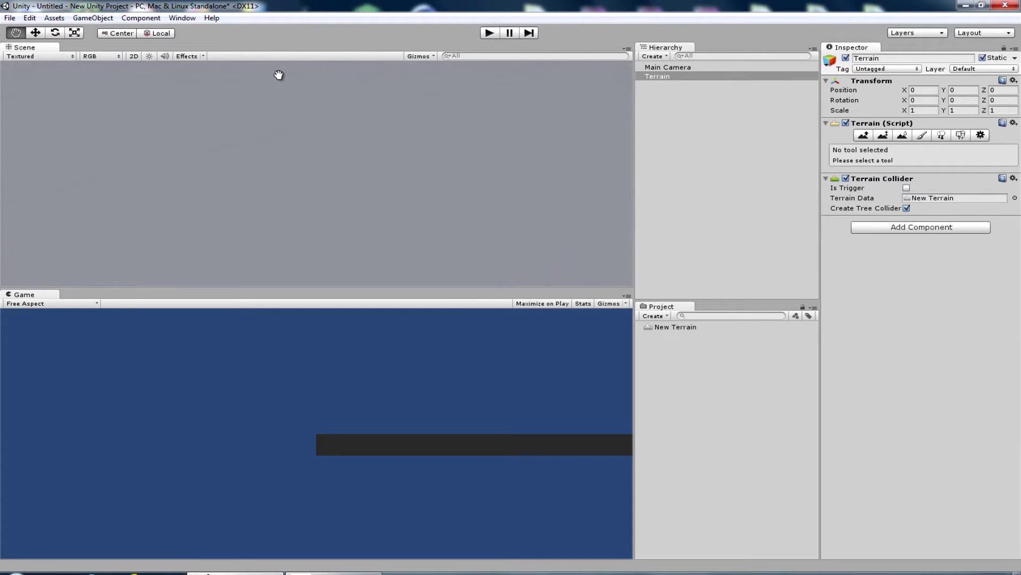
{"action": "mouse_move", "coordinate": [282, 114]}
{"action": "left_mouse_down"}
{"action": "mouse_move", "coordinate": [317, 242]}
{"action": "mouse_move", "coordinate": [215, 204]}
{"action": "left_mouse_up"}
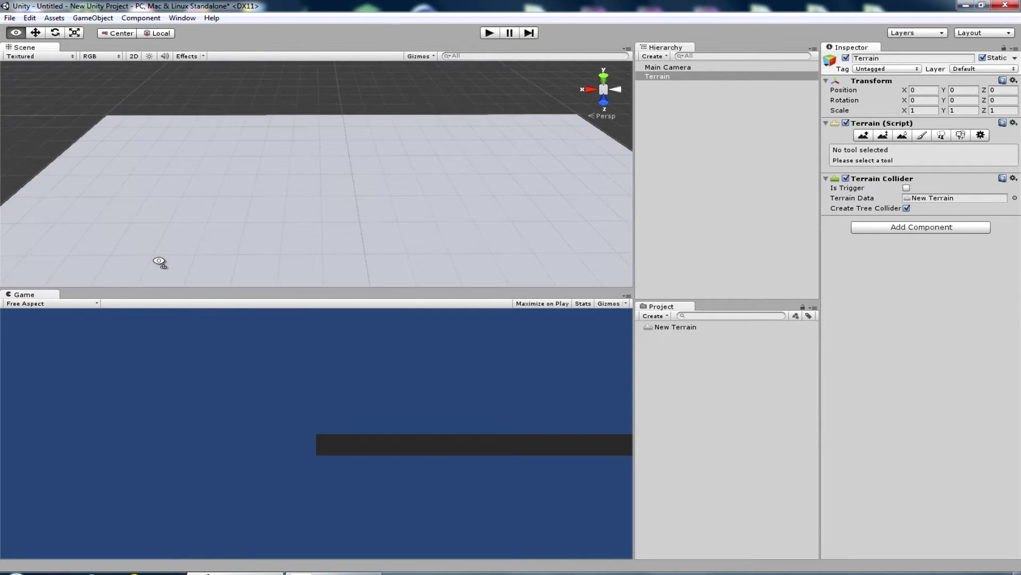
{"action": "scroll", "coordinate": [215, 203], "scroll_direction": "down", "scroll_amount": 5}
{"action": "scroll", "coordinate": [217, 190], "scroll_direction": "down", "scroll_amount": 4}
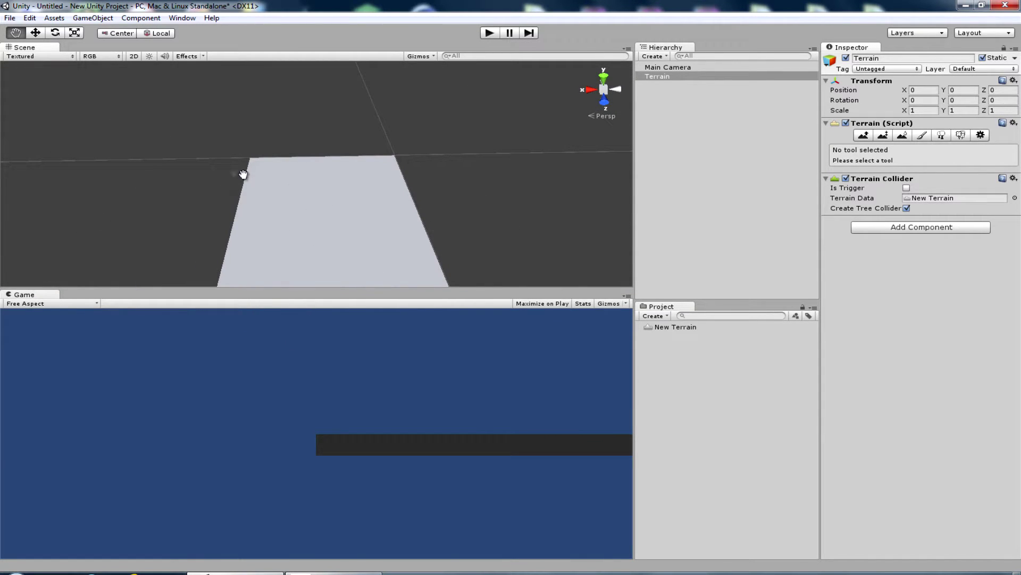
{"action": "left_click_drag", "start_coordinate": [344, 251], "coordinate": [315, 209]}
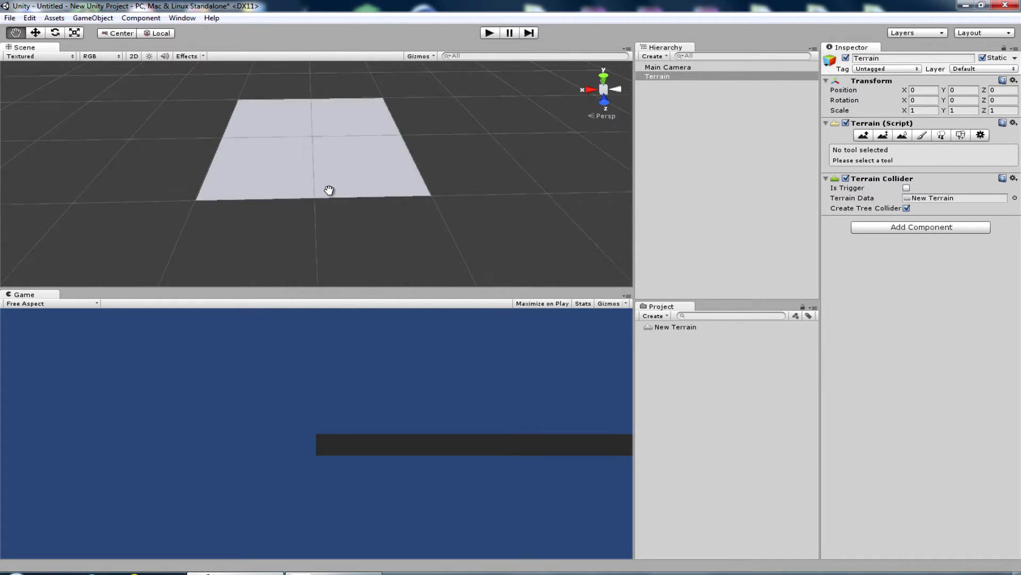
{"action": "scroll", "coordinate": [308, 219], "scroll_direction": "up", "scroll_amount": 3}
{"action": "scroll", "coordinate": [304, 187], "scroll_direction": "up", "scroll_amount": 2}
{"action": "mouse_move", "coordinate": [303, 187]}
{"action": "left_mouse_down"}
{"action": "mouse_move", "coordinate": [296, 146]}
{"action": "mouse_move", "coordinate": [306, 167]}
{"action": "left_mouse_up"}
- Reframe the terrain lower in view and collapse its Terrain Collider component
{"action": "scroll", "coordinate": [305, 187], "scroll_direction": "up", "scroll_amount": 2}
{"action": "scroll", "coordinate": [304, 187], "scroll_direction": "up", "scroll_amount": 2}
{"action": "scroll", "coordinate": [308, 227], "scroll_direction": "up", "scroll_amount": 2}
{"action": "scroll", "coordinate": [320, 240], "scroll_direction": "down", "scroll_amount": 1}
{"action": "scroll", "coordinate": [318, 228], "scroll_direction": "down", "scroll_amount": 2}
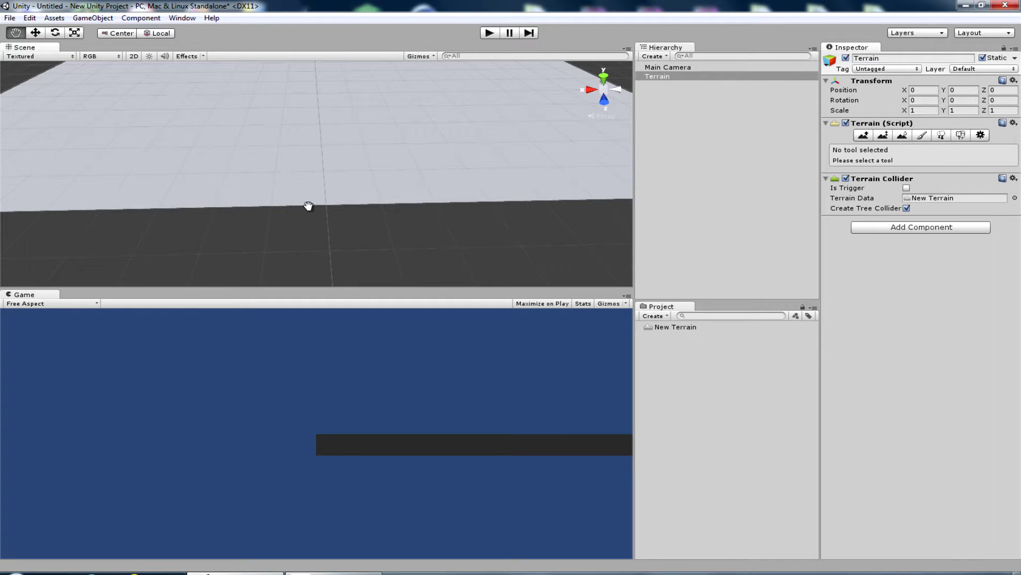
{"action": "scroll", "coordinate": [300, 172], "scroll_direction": "down", "scroll_amount": 2}
{"action": "scroll", "coordinate": [298, 159], "scroll_direction": "down", "scroll_amount": 2}
{"action": "scroll", "coordinate": [297, 154], "scroll_direction": "down", "scroll_amount": 2}
{"action": "mouse_move", "coordinate": [304, 111]}
{"action": "left_mouse_down"}
{"action": "mouse_move", "coordinate": [287, 157]}
{"action": "mouse_move", "coordinate": [289, 139]}
{"action": "left_mouse_up"}
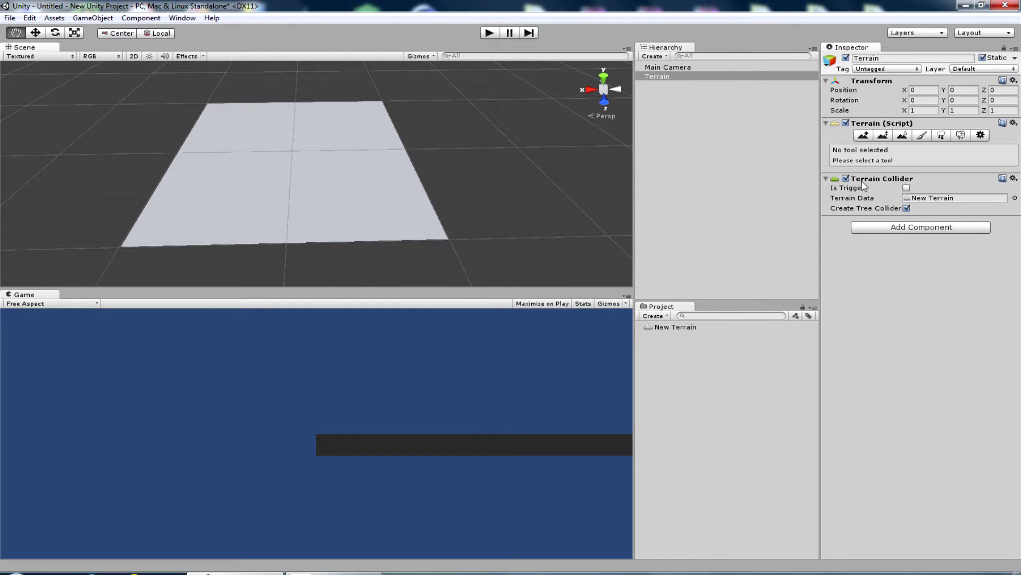
{"action": "left_click", "coordinate": [826, 180]}
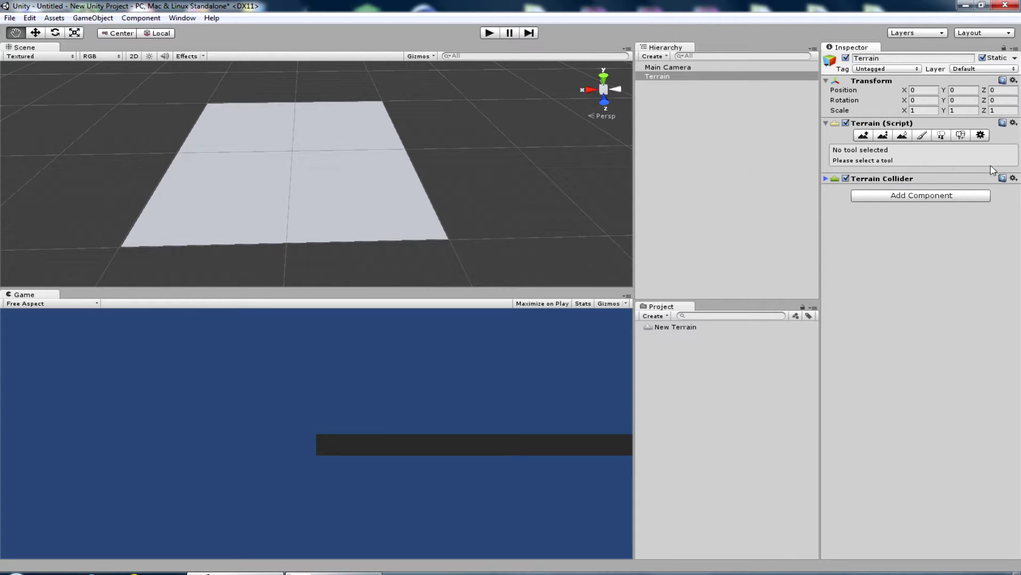
- In Terrain Settings, set Terrain Width 600, Length 600 and Height 200
{"action": "left_click", "coordinate": [981, 135]}
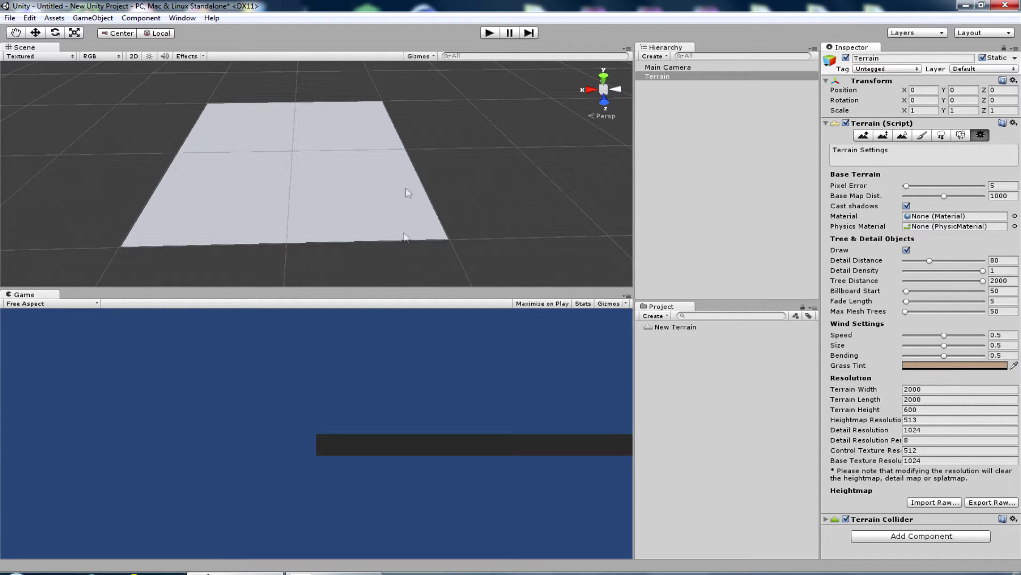
{"action": "left_click", "coordinate": [926, 390]}
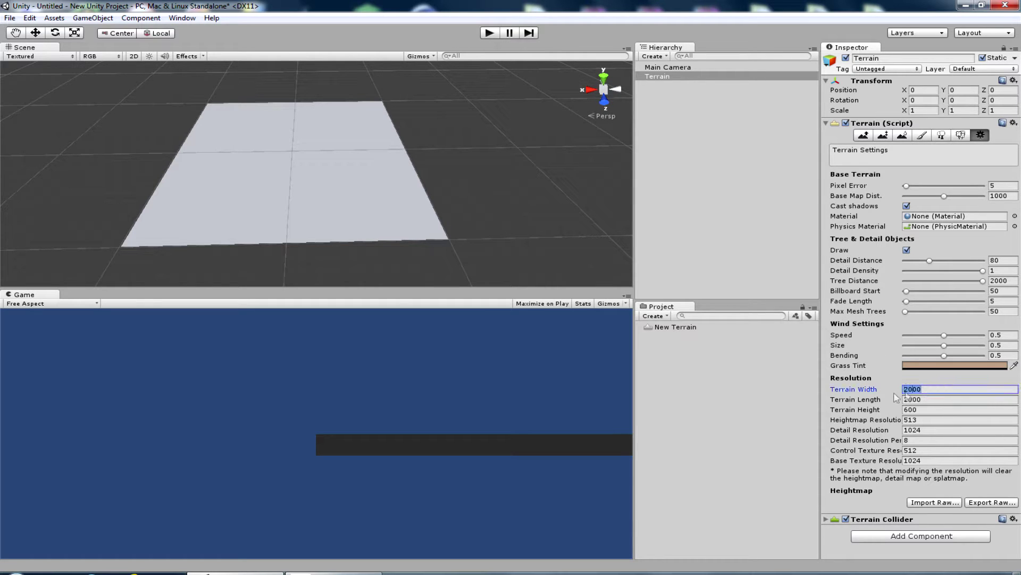
{"action": "type", "text": "600"}
{"action": "key", "text": "Tab"}
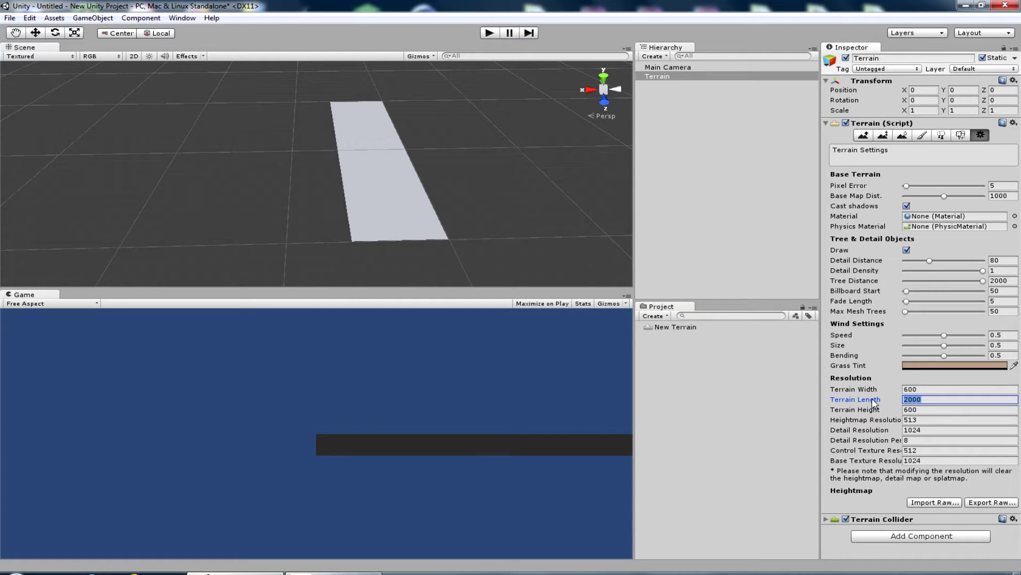
{"action": "type", "text": "60"}
{"action": "key", "text": "Return"}
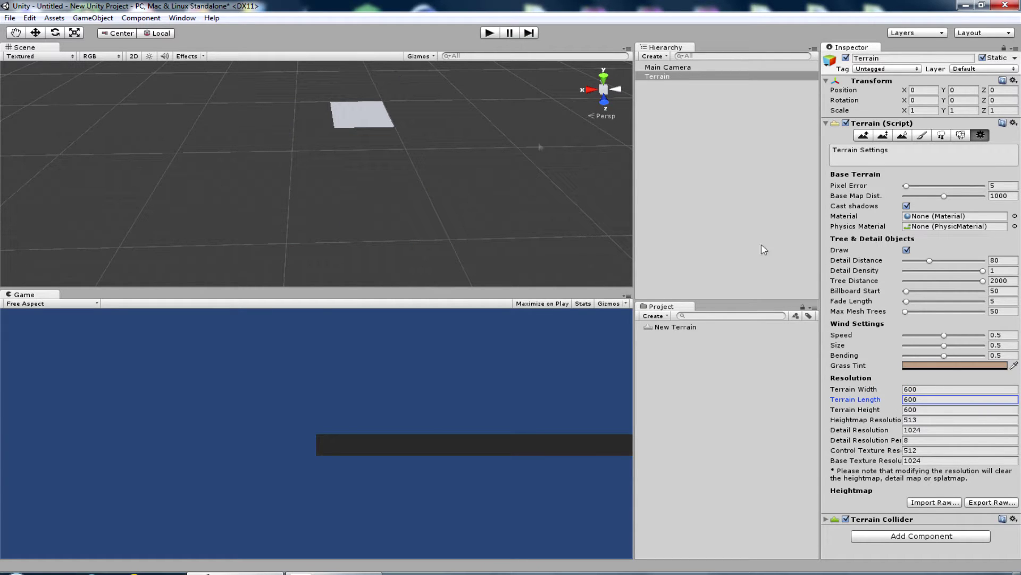
{"action": "left_click", "coordinate": [921, 408]}
{"action": "type", "text": "200"}
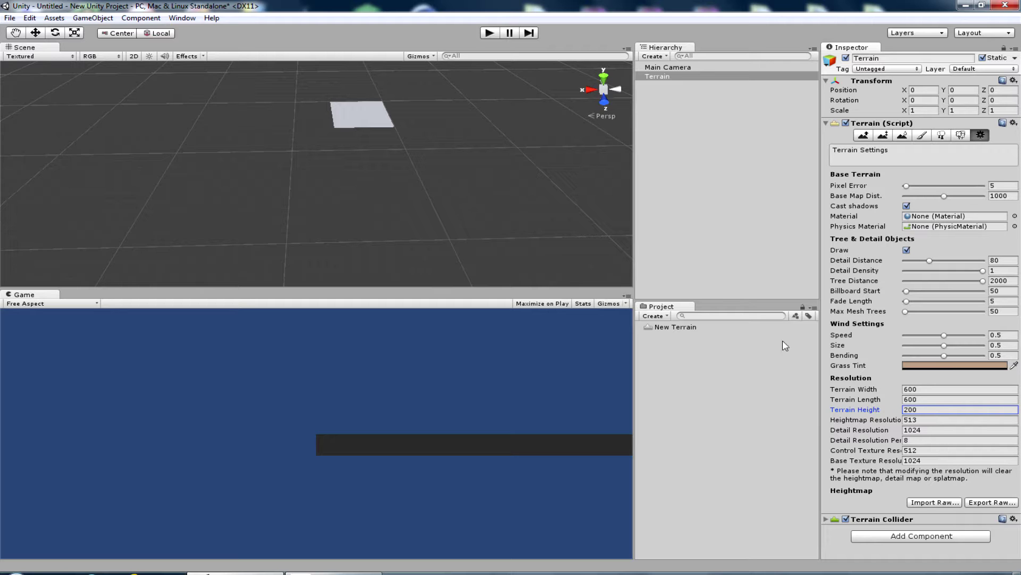
{"action": "left_click", "coordinate": [22, 33]}
{"action": "mouse_move", "coordinate": [396, 120]}
{"action": "left_mouse_down"}
{"action": "mouse_move", "coordinate": [292, 178]}
{"action": "mouse_move", "coordinate": [290, 136]}
{"action": "mouse_move", "coordinate": [292, 164]}
{"action": "mouse_move", "coordinate": [250, 118]}
{"action": "mouse_move", "coordinate": [175, 85]}
{"action": "mouse_move", "coordinate": [266, 171]}
{"action": "mouse_move", "coordinate": [244, 160]}
{"action": "left_mouse_up"}
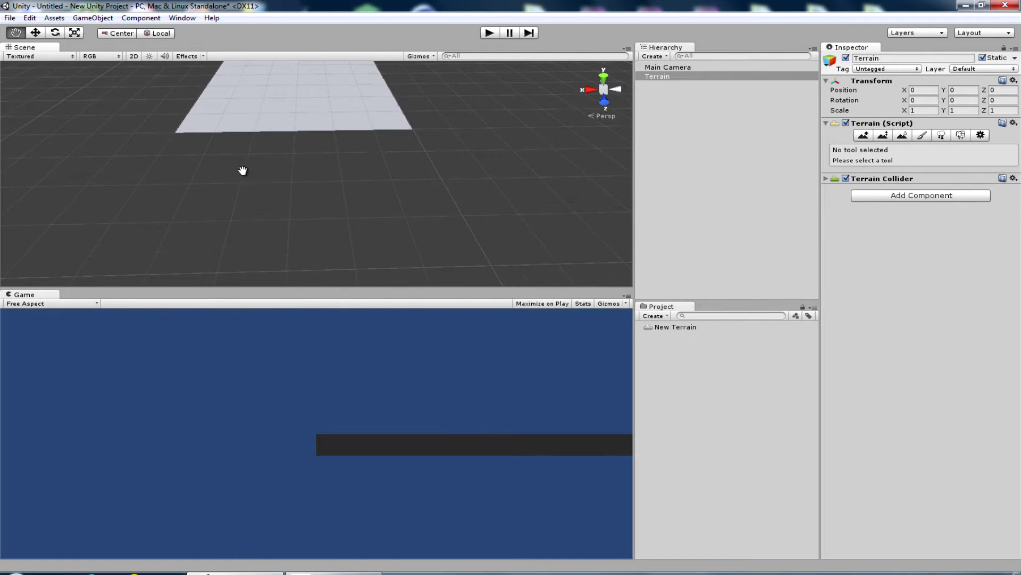
{"action": "mouse_move", "coordinate": [232, 113]}
{"action": "left_mouse_down"}
{"action": "mouse_move", "coordinate": [246, 188]}
{"action": "mouse_move", "coordinate": [227, 126]}
{"action": "mouse_move", "coordinate": [240, 153]}
{"action": "left_mouse_up"}
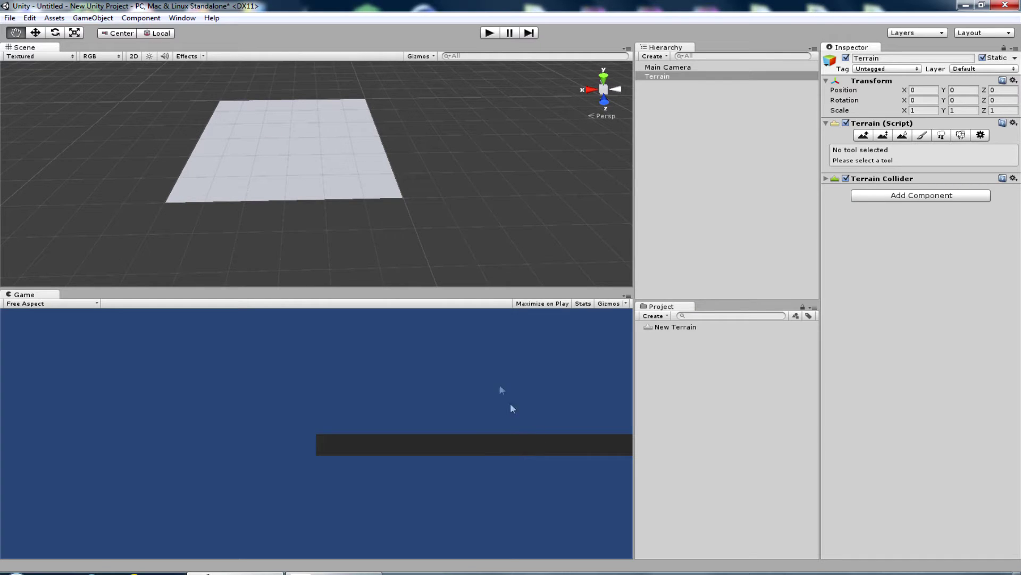
- Move the Main Camera forward, sideways and lower toward the terrain with the Move gizmo
{"action": "left_click", "coordinate": [662, 68]}
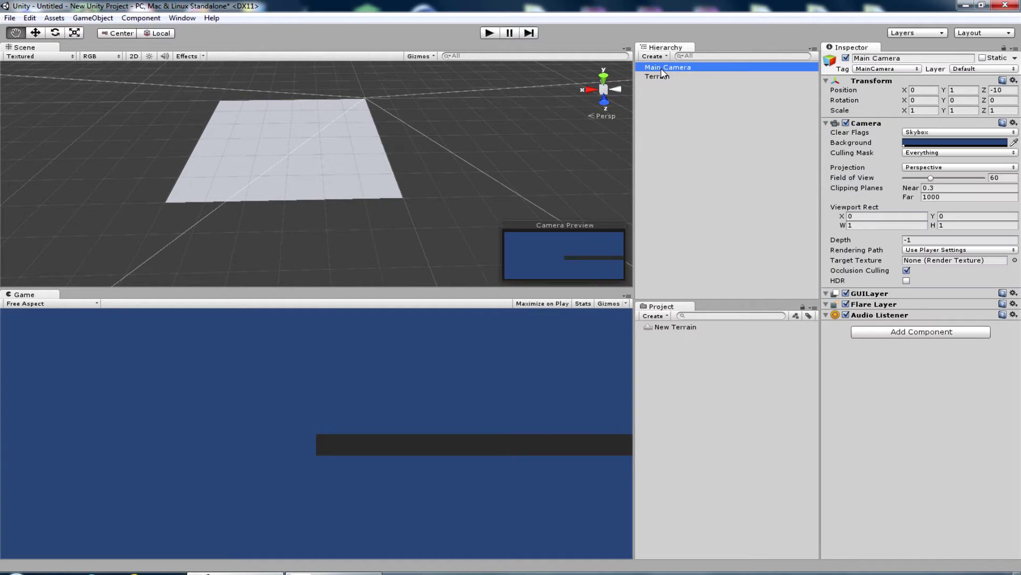
{"action": "scroll", "coordinate": [338, 175], "scroll_direction": "down", "scroll_amount": 3}
{"action": "scroll", "coordinate": [338, 174], "scroll_direction": "down", "scroll_amount": 2}
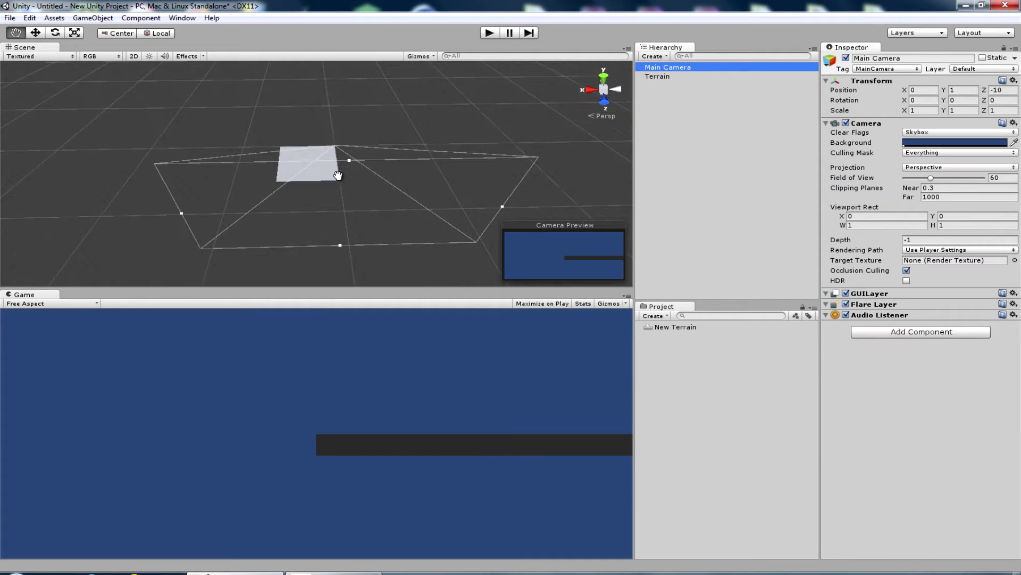
{"action": "key", "text": "w"}
{"action": "left_click_drag", "start_coordinate": [340, 170], "coordinate": [347, 101]}
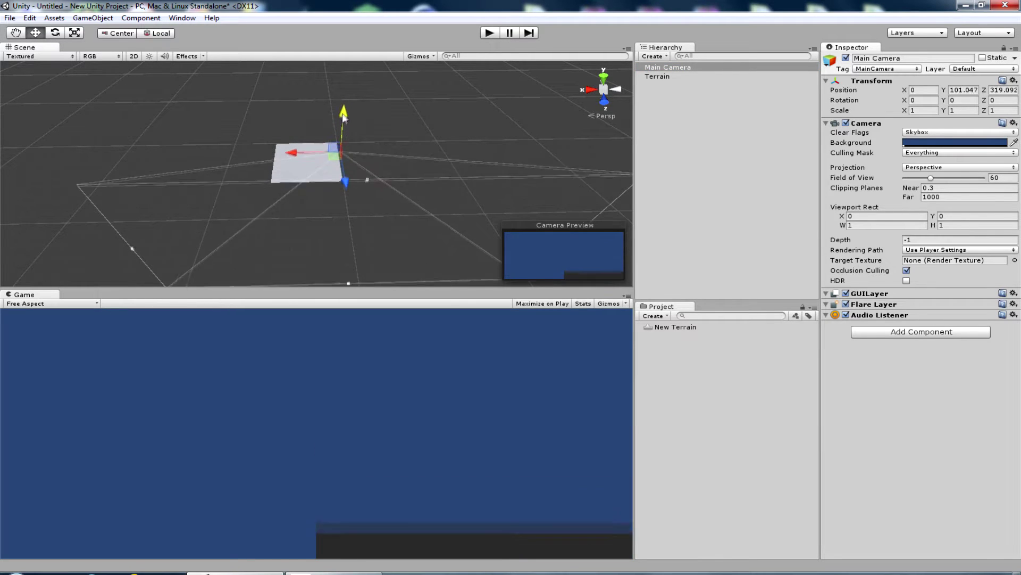
{"action": "mouse_move", "coordinate": [311, 148]}
{"action": "left_mouse_down"}
{"action": "mouse_move", "coordinate": [346, 142]}
{"action": "mouse_move", "coordinate": [315, 142]}
{"action": "left_mouse_up"}
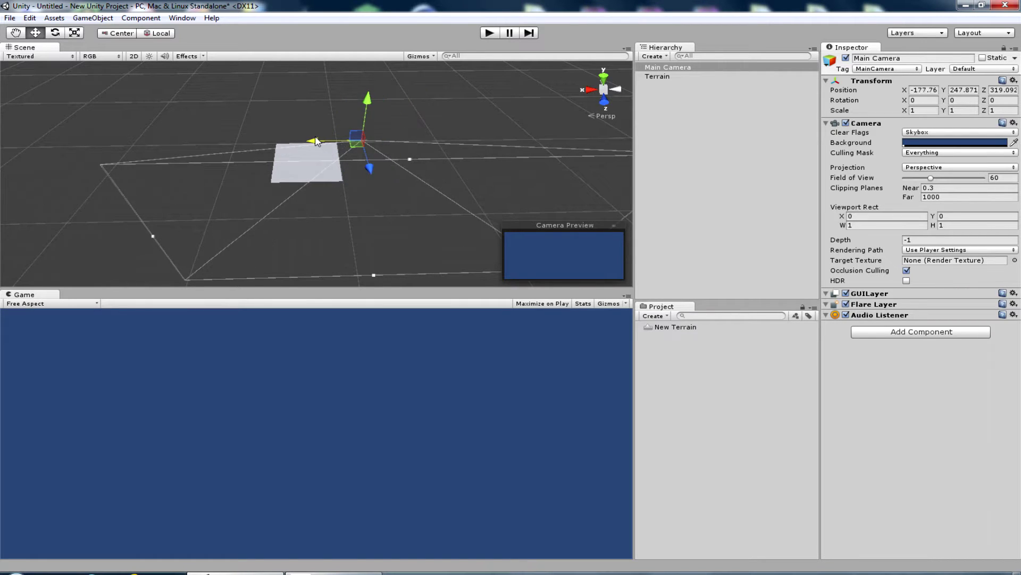
{"action": "left_click_drag", "start_coordinate": [364, 97], "coordinate": [359, 118]}
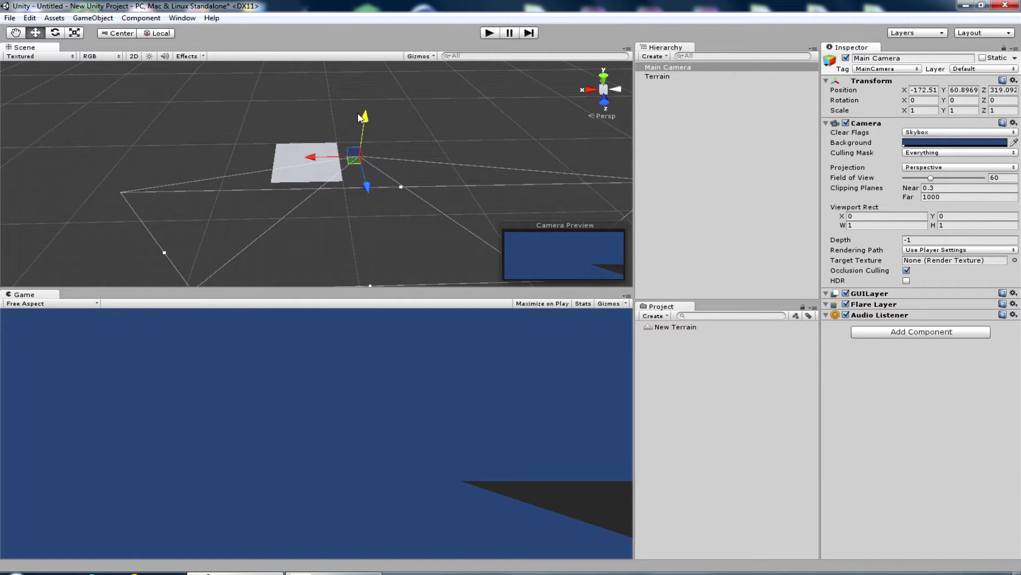
{"action": "double_click", "coordinate": [666, 68]}
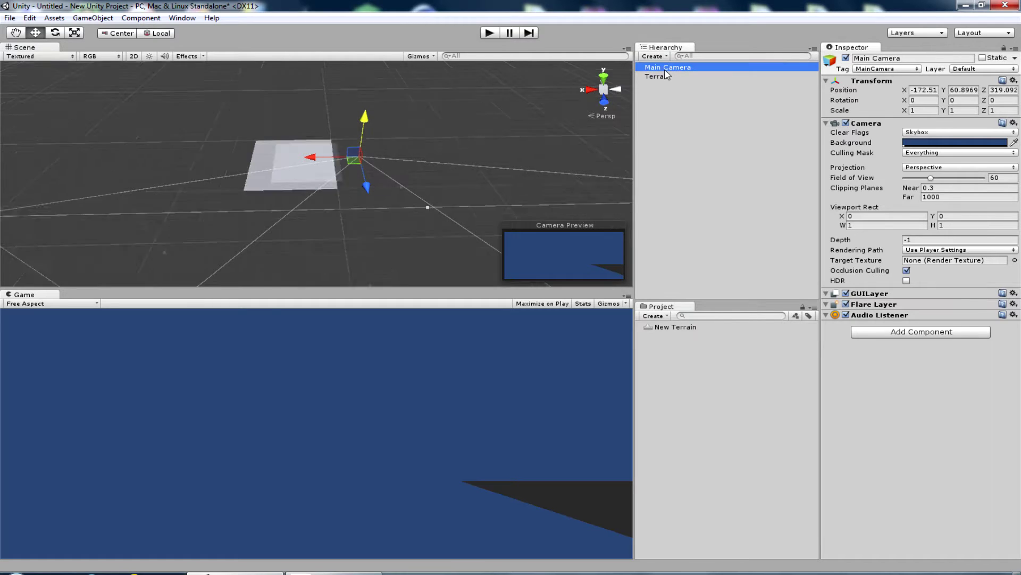
{"action": "mouse_move", "coordinate": [340, 160]}
{"action": "left_mouse_down", "text": "alt"}
{"action": "mouse_move", "coordinate": [304, 108]}
{"action": "mouse_move", "coordinate": [333, 191]}
{"action": "mouse_move", "coordinate": [357, 212]}
{"action": "left_mouse_up", "text": "alt"}
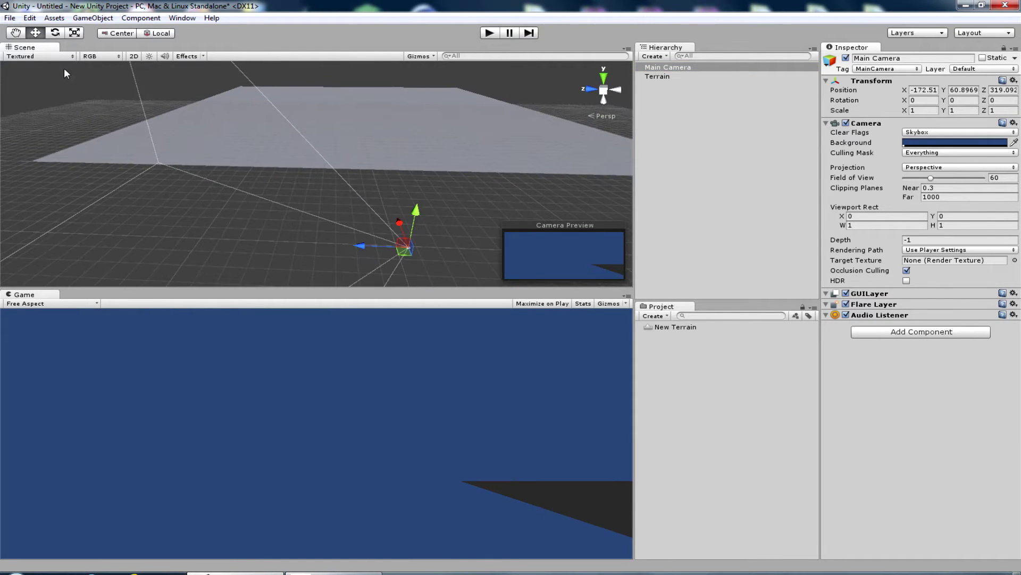
- Turn the camera toward the terrain via Rotation X and Y, then start renaming Terrain
{"action": "left_click", "coordinate": [55, 33]}
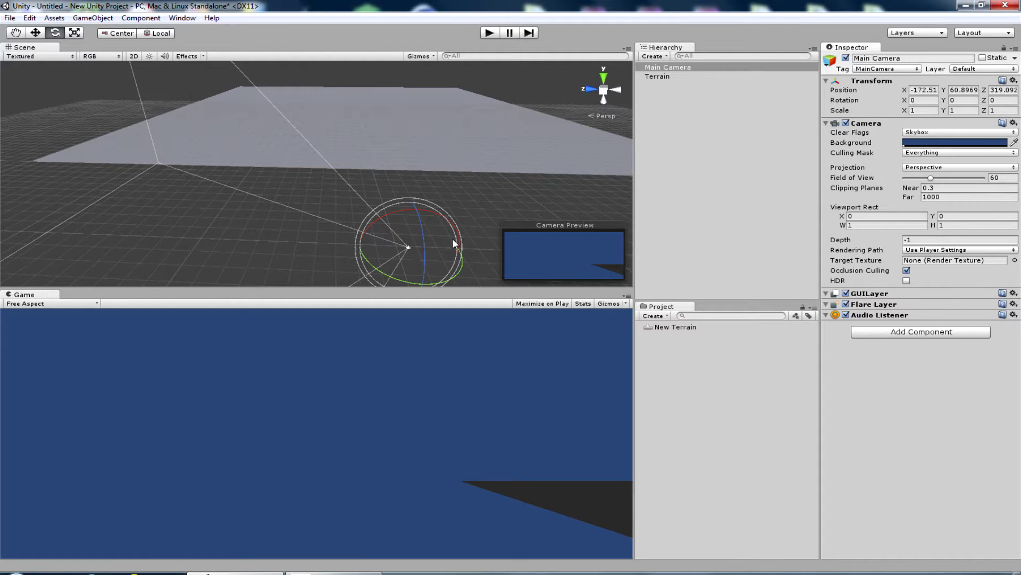
{"action": "left_click_drag", "start_coordinate": [437, 260], "coordinate": [405, 292]}
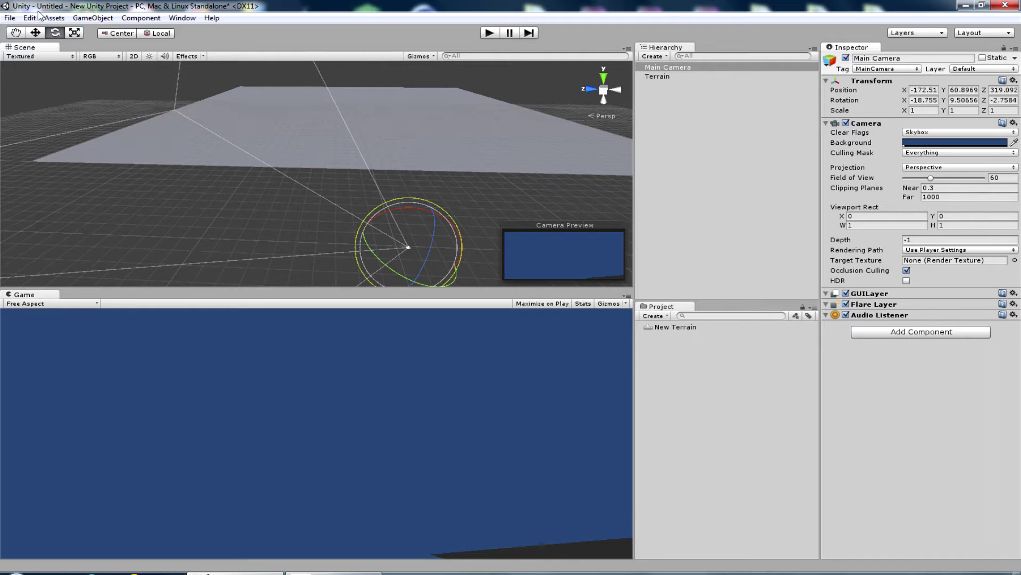
{"action": "left_click", "coordinate": [30, 18]}
{"action": "left_click", "coordinate": [49, 32]}
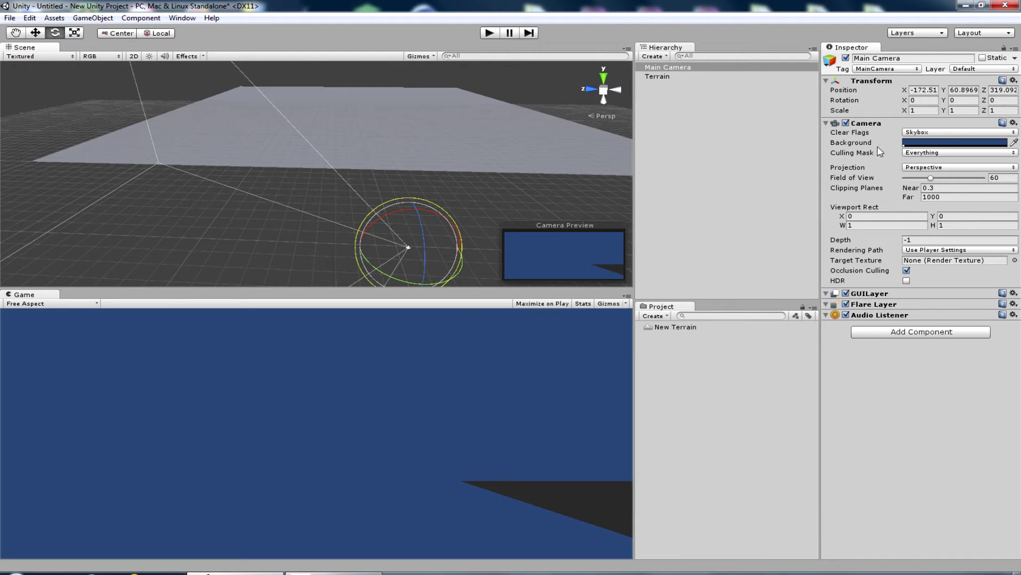
{"action": "left_click_drag", "start_coordinate": [907, 103], "coordinate": [956, 101]}
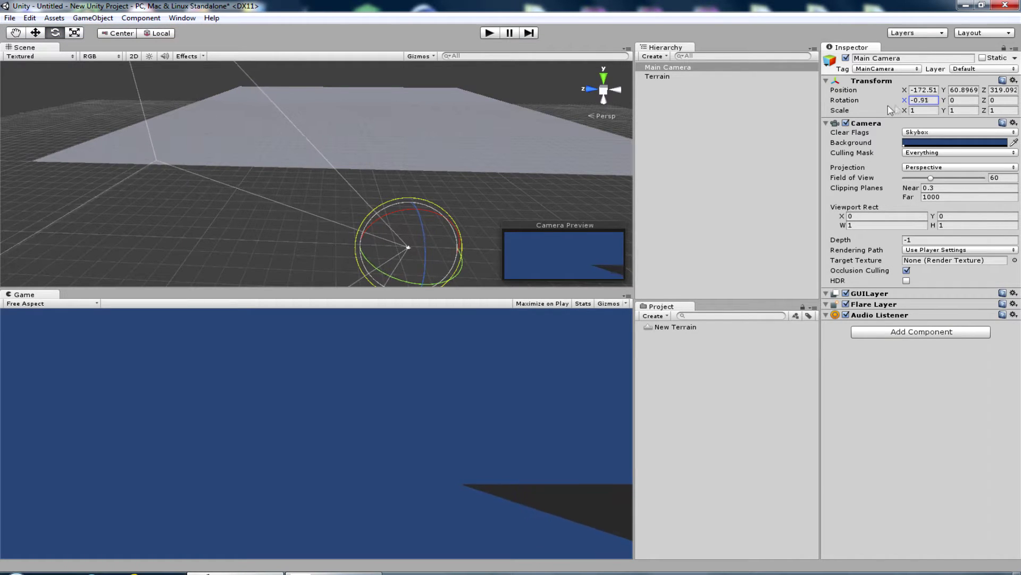
{"action": "mouse_move", "coordinate": [944, 100]}
{"action": "left_mouse_down"}
{"action": "mouse_move", "coordinate": [799, 173]}
{"action": "mouse_move", "coordinate": [633, 193]}
{"action": "mouse_move", "coordinate": [659, 190]}
{"action": "left_mouse_up"}
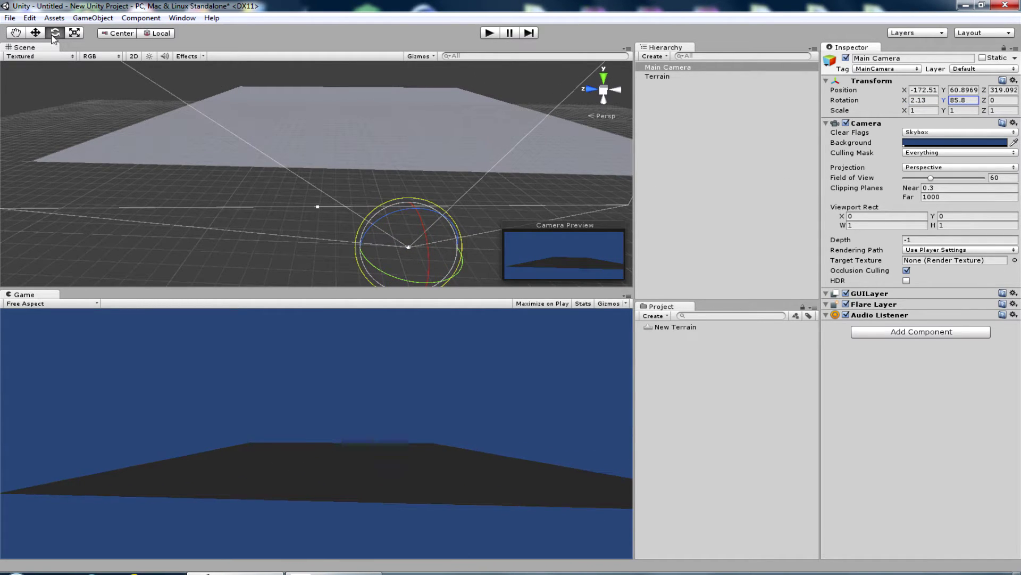
{"action": "left_click", "coordinate": [35, 33]}
{"action": "left_click_drag", "start_coordinate": [405, 242], "coordinate": [362, 116]}
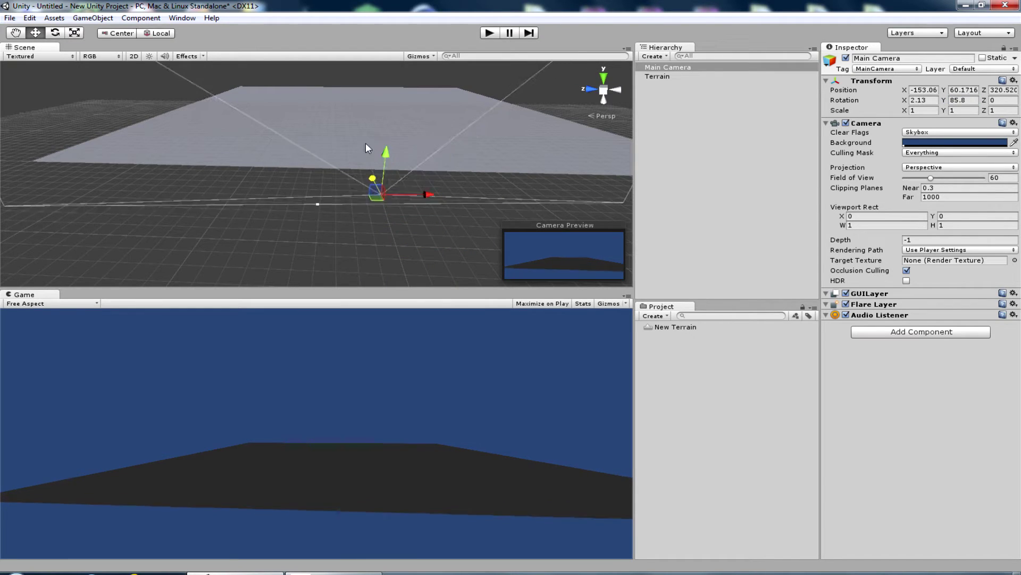
{"action": "left_click", "coordinate": [657, 77]}
{"action": "left_click", "coordinate": [663, 77]}
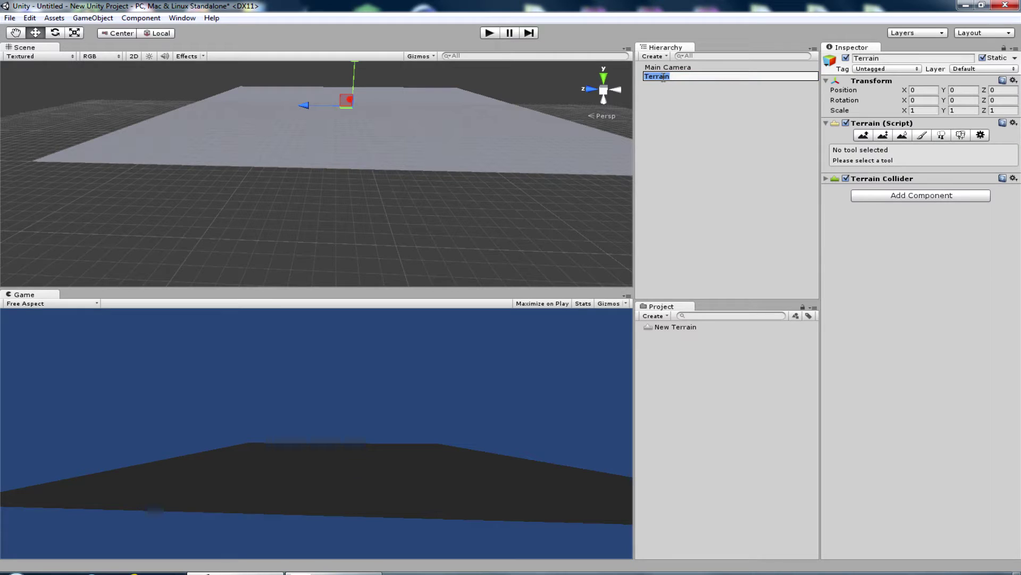
- Rename the terrain to 'Terreno' and pan the Scene view to centre it
{"action": "type", "text": "T"}
{"action": "key", "text": "Return"}
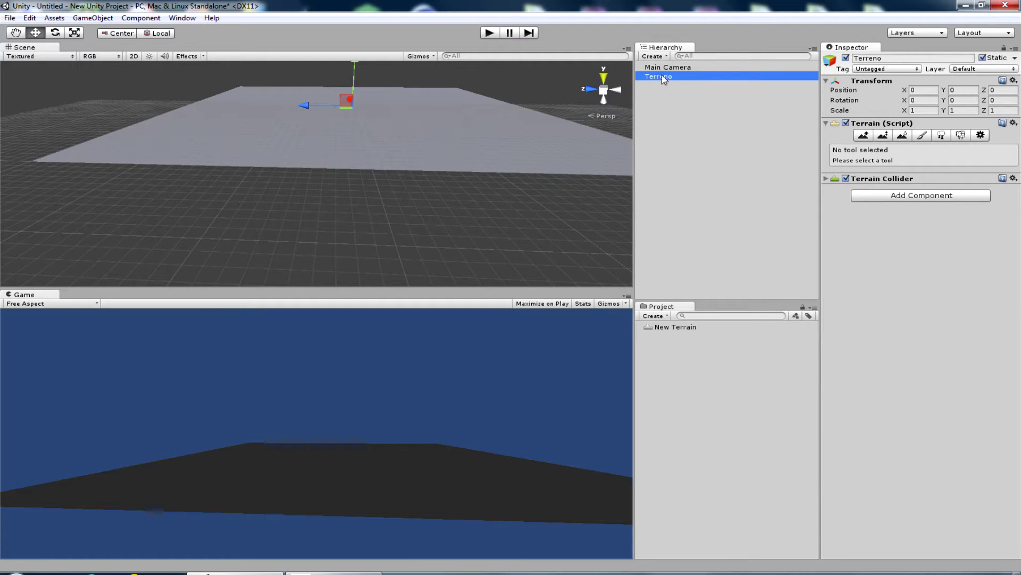
{"action": "right_click_drag", "start_coordinate": [434, 100], "coordinate": [438, 91]}
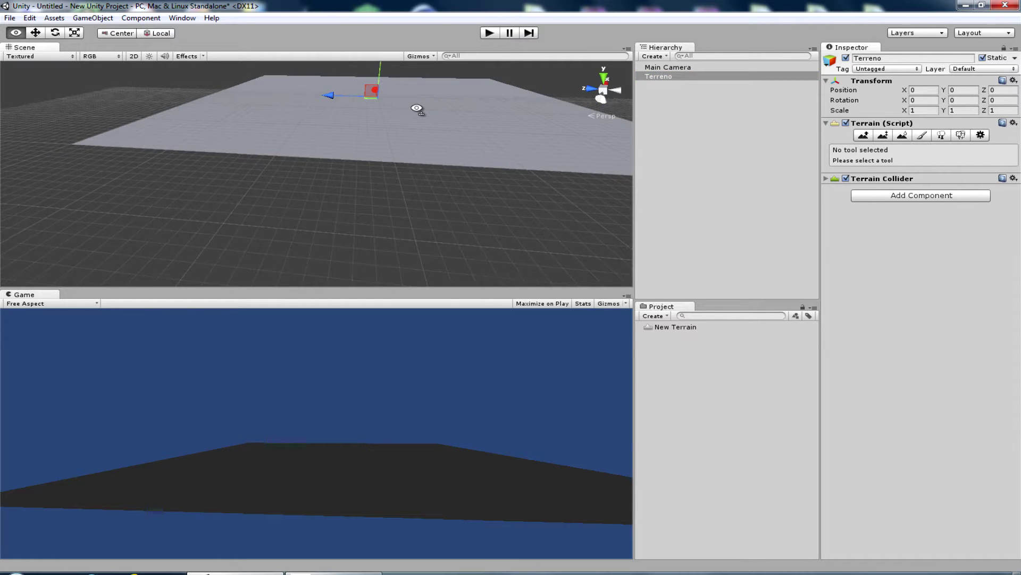
{"action": "left_click", "coordinate": [14, 33]}
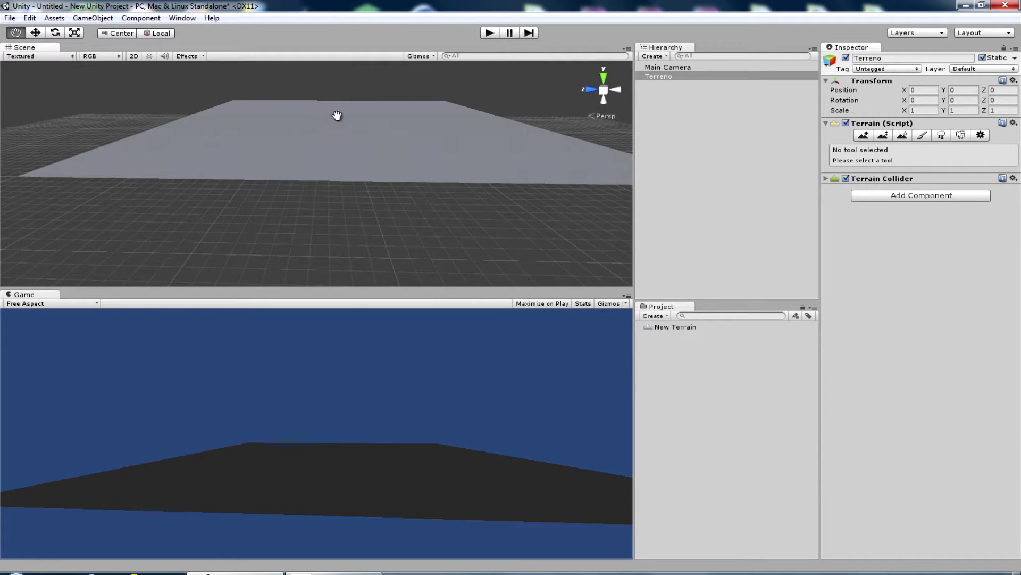
{"action": "left_click_drag", "start_coordinate": [342, 114], "coordinate": [359, 259]}
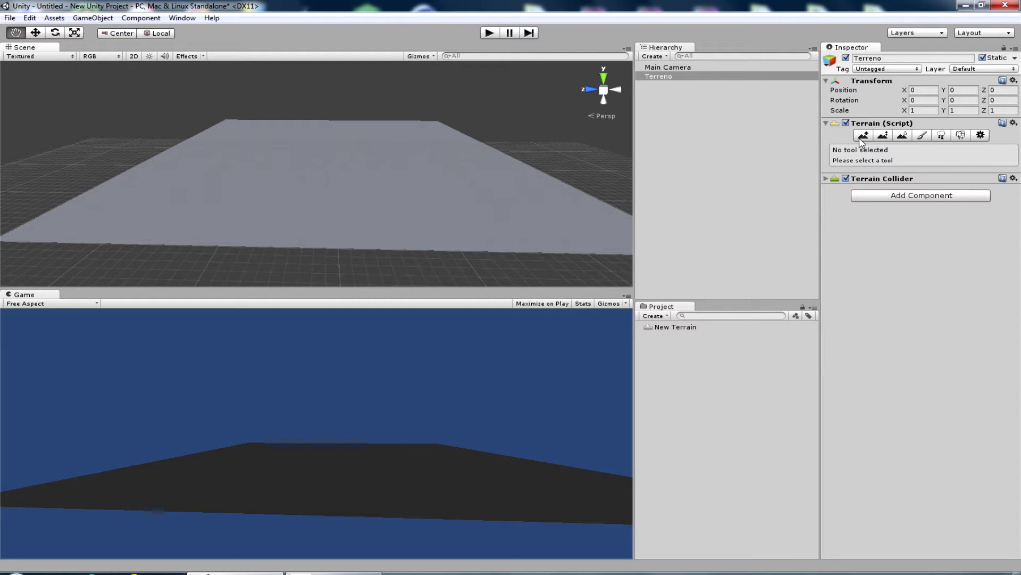
{"action": "left_click", "coordinate": [863, 138]}
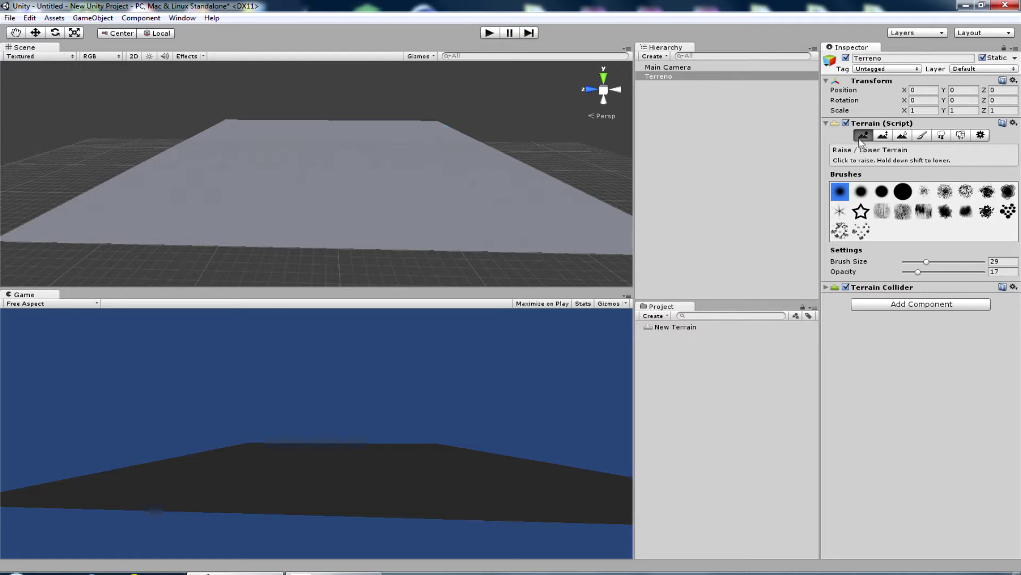
- Cycle through the brush shapes and settle on the second soft round brush
{"action": "left_click", "coordinate": [861, 193]}
{"action": "left_click", "coordinate": [882, 192]}
{"action": "left_click", "coordinate": [902, 192]}
{"action": "left_click", "coordinate": [924, 193]}
{"action": "left_click", "coordinate": [945, 192]}
{"action": "left_click", "coordinate": [965, 191]}
{"action": "left_click", "coordinate": [987, 191]}
{"action": "left_click", "coordinate": [1008, 192]}
{"action": "left_click", "coordinate": [1008, 211]}
{"action": "left_click", "coordinate": [965, 211]}
{"action": "left_click", "coordinate": [882, 211]}
{"action": "left_click", "coordinate": [840, 212]}
{"action": "left_click", "coordinate": [841, 193]}
{"action": "left_click", "coordinate": [863, 196]}
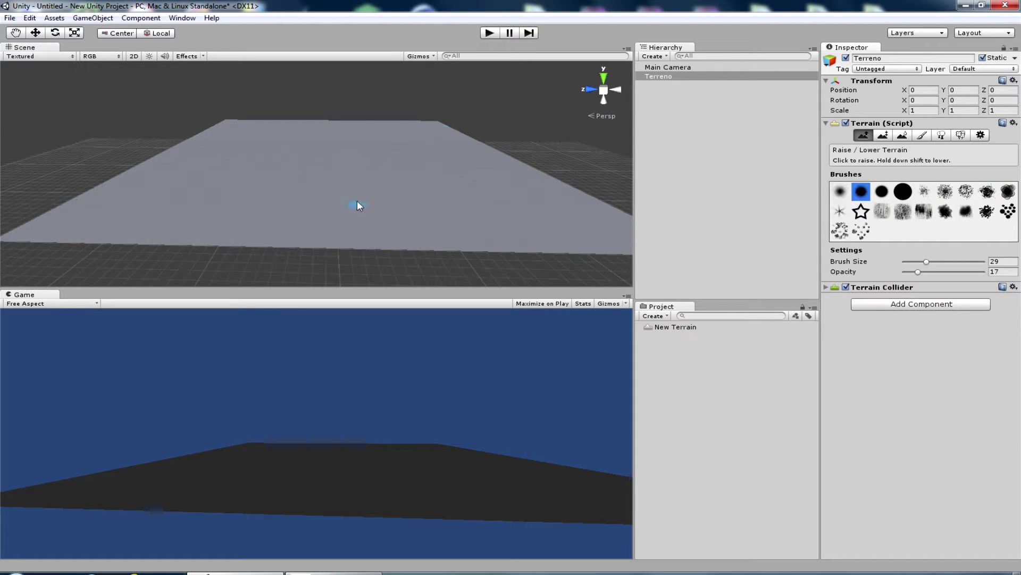
- Tilt the view down onto the terrain and raise a small test bump
{"action": "right_click_drag", "start_coordinate": [362, 210], "coordinate": [379, 265]}
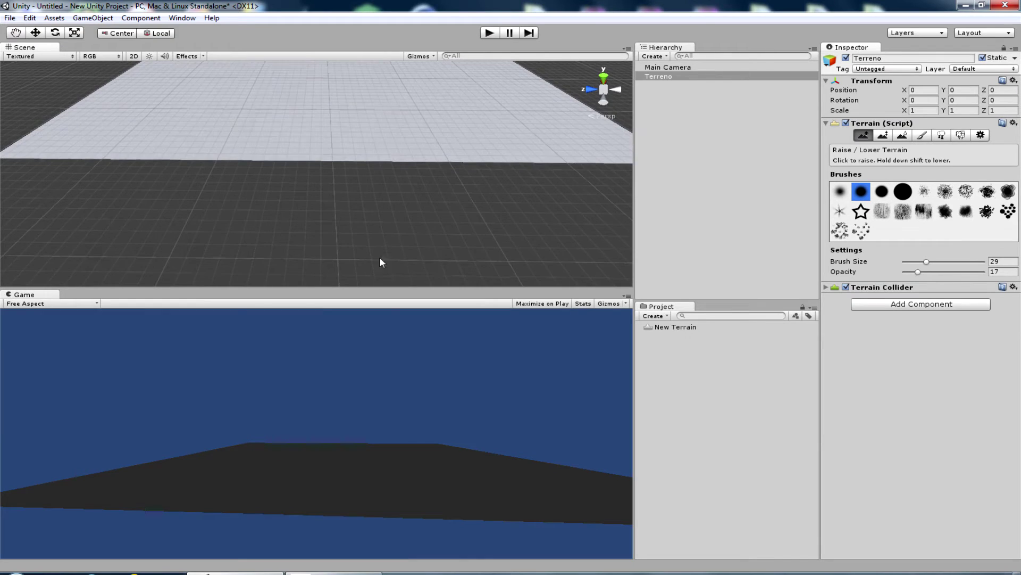
{"action": "right_click_drag", "start_coordinate": [365, 188], "coordinate": [353, 154]}
{"action": "key", "text": "w"}
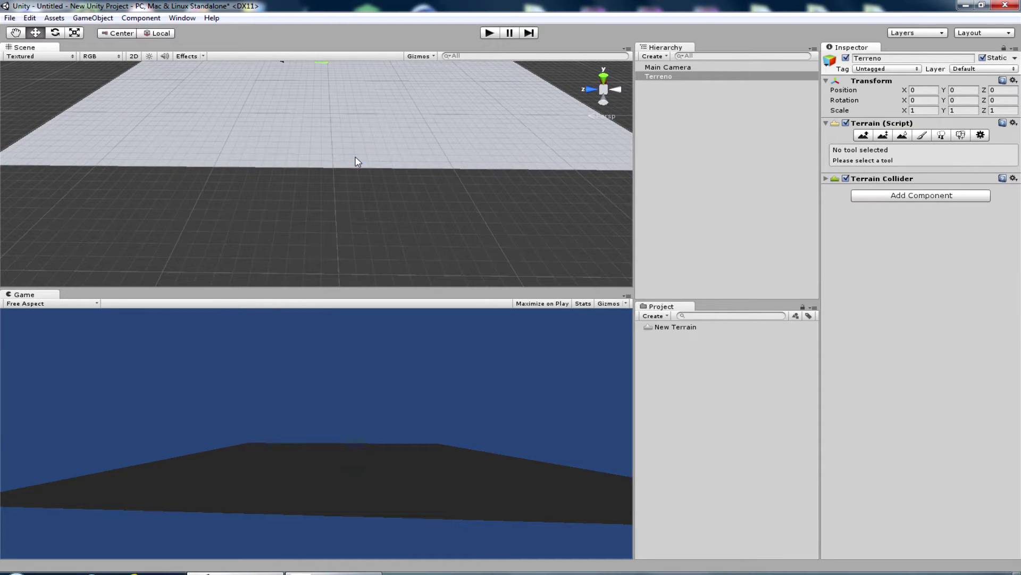
{"action": "left_click", "coordinate": [863, 135]}
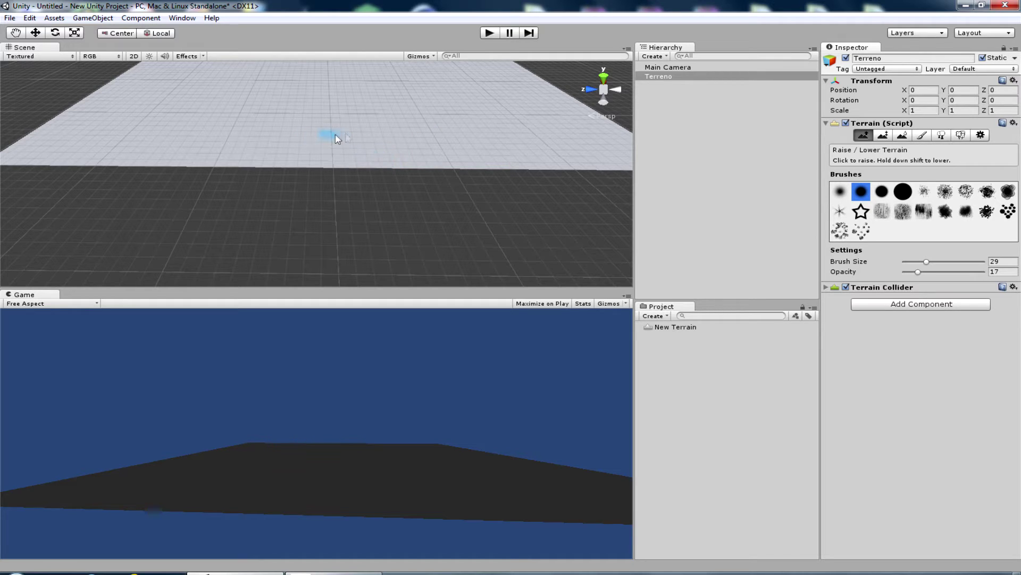
{"action": "left_click", "coordinate": [227, 141]}
- Raise a tall ridge across the middle with the large round brush at size and opacity 100
{"action": "left_click", "coordinate": [15, 32]}
{"action": "mouse_move", "coordinate": [149, 92]}
{"action": "left_mouse_down"}
{"action": "mouse_move", "coordinate": [329, 166]}
{"action": "mouse_move", "coordinate": [320, 194]}
{"action": "left_mouse_up"}
{"action": "left_click", "coordinate": [861, 137]}
{"action": "left_click", "coordinate": [902, 193]}
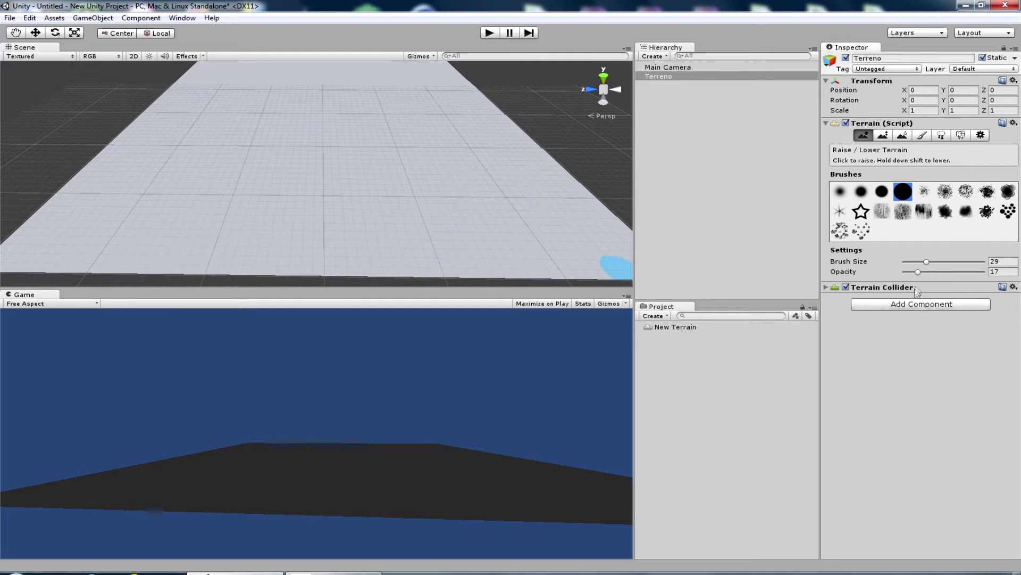
{"action": "left_click_drag", "start_coordinate": [927, 262], "coordinate": [951, 262]}
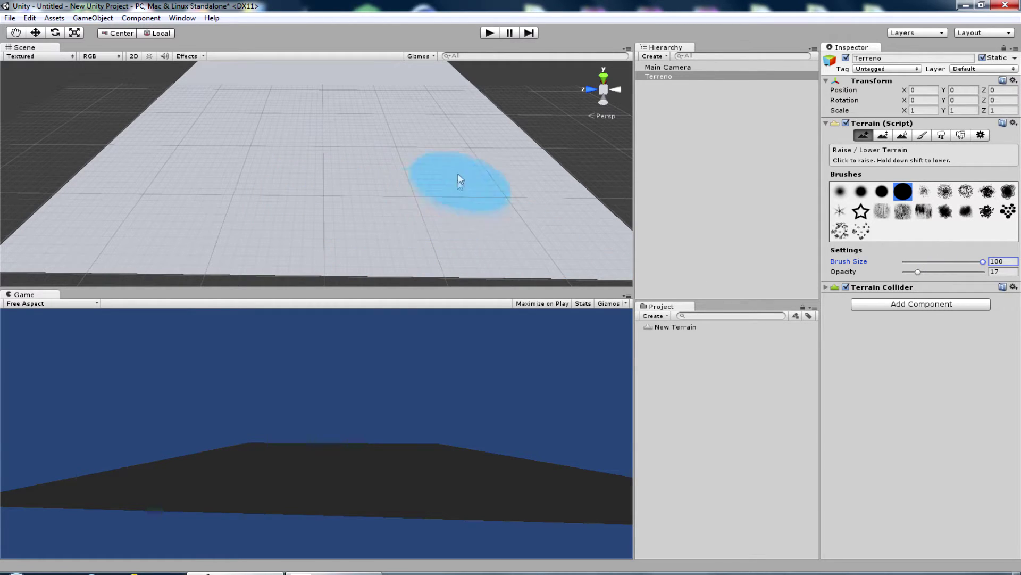
{"action": "mouse_move", "coordinate": [197, 132]}
{"action": "left_mouse_down"}
{"action": "mouse_move", "coordinate": [450, 133]}
{"action": "mouse_move", "coordinate": [212, 141]}
{"action": "mouse_move", "coordinate": [486, 128]}
{"action": "mouse_move", "coordinate": [178, 137]}
{"action": "mouse_move", "coordinate": [213, 148]}
{"action": "mouse_move", "coordinate": [395, 135]}
{"action": "mouse_move", "coordinate": [575, 165]}
{"action": "left_mouse_up"}
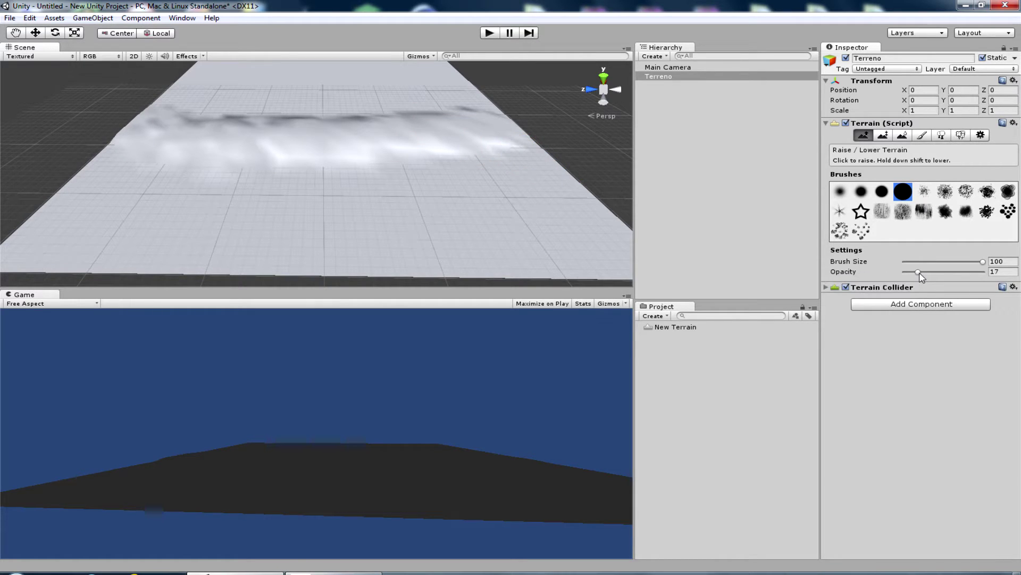
{"action": "left_click_drag", "start_coordinate": [919, 273], "coordinate": [934, 274]}
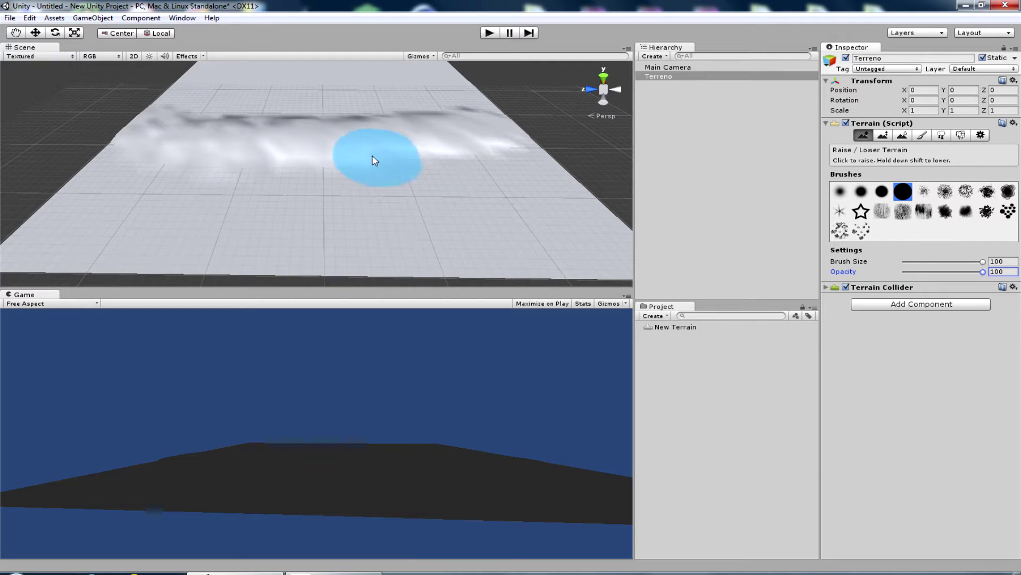
{"action": "mouse_move", "coordinate": [164, 141]}
{"action": "left_mouse_down"}
{"action": "mouse_move", "coordinate": [490, 114]}
{"action": "mouse_move", "coordinate": [306, 153]}
{"action": "mouse_move", "coordinate": [148, 148]}
{"action": "mouse_move", "coordinate": [527, 138]}
{"action": "left_mouse_up"}
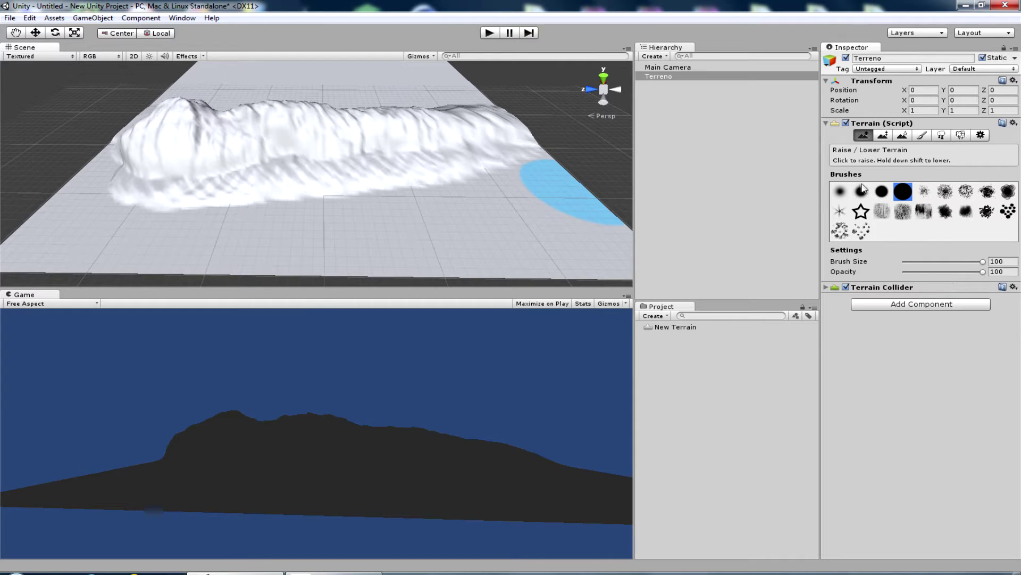
{"action": "left_click", "coordinate": [841, 192]}
- Add a raised skirt and mounds in front of the ridge using the small and second soft brushes
{"action": "mouse_move", "coordinate": [506, 187]}
{"action": "left_mouse_down"}
{"action": "mouse_move", "coordinate": [360, 221]}
{"action": "mouse_move", "coordinate": [119, 221]}
{"action": "mouse_move", "coordinate": [324, 227]}
{"action": "mouse_move", "coordinate": [517, 190]}
{"action": "mouse_move", "coordinate": [564, 164]}
{"action": "left_mouse_up"}
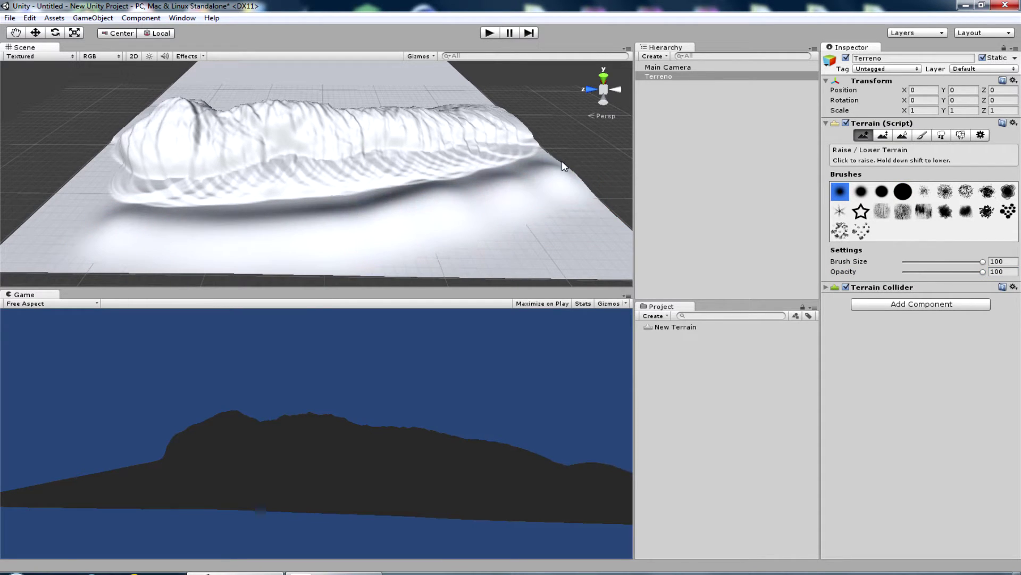
{"action": "left_click", "coordinate": [862, 193]}
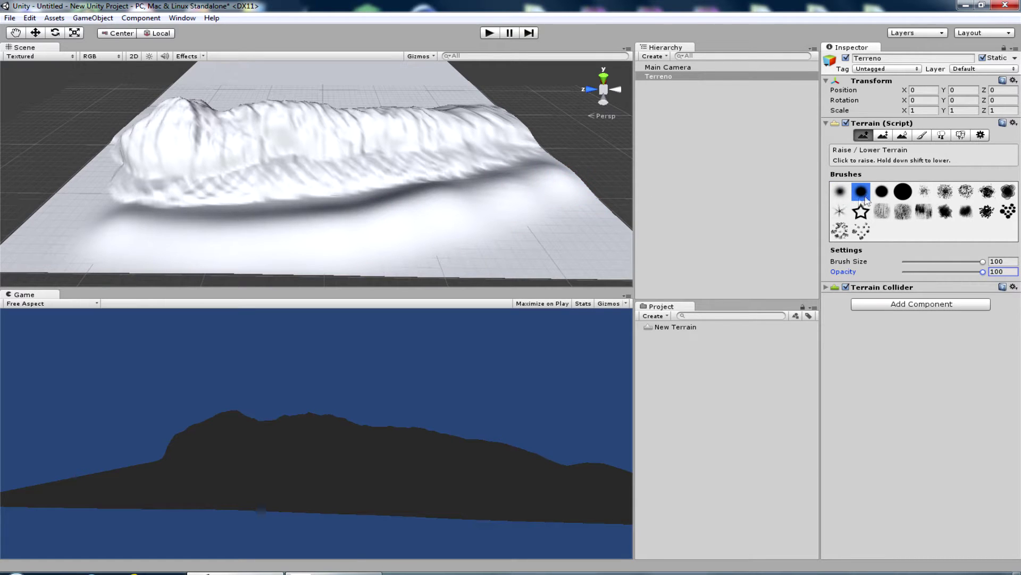
{"action": "mouse_move", "coordinate": [557, 215]}
{"action": "left_mouse_down"}
{"action": "mouse_move", "coordinate": [390, 255]}
{"action": "mouse_move", "coordinate": [472, 210]}
{"action": "mouse_move", "coordinate": [437, 139]}
{"action": "mouse_move", "coordinate": [319, 92]}
{"action": "left_mouse_up"}
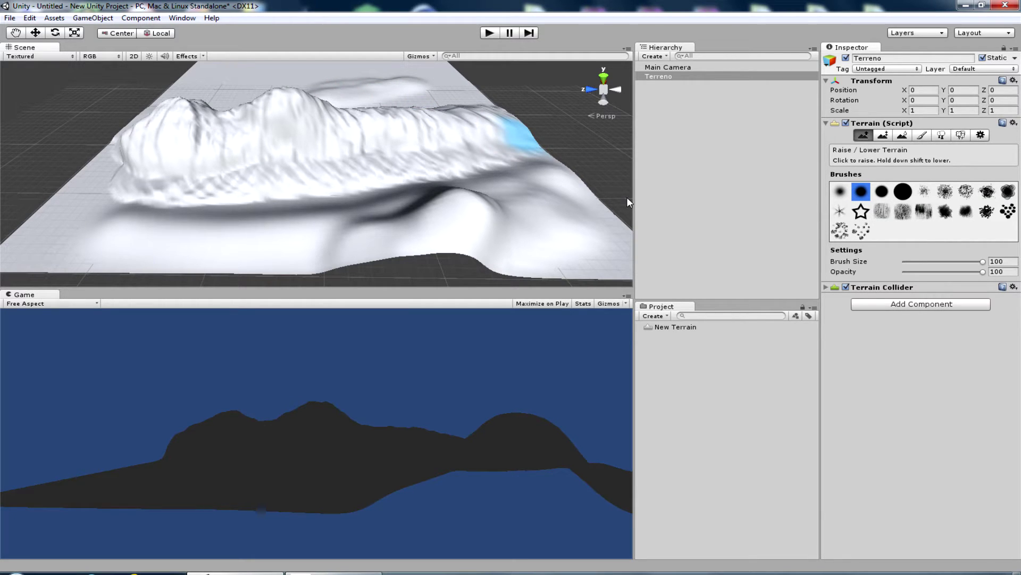
{"action": "mouse_move", "coordinate": [536, 228]}
{"action": "left_mouse_down"}
{"action": "mouse_move", "coordinate": [485, 246]}
{"action": "mouse_move", "coordinate": [559, 183]}
{"action": "mouse_move", "coordinate": [478, 228]}
{"action": "mouse_move", "coordinate": [433, 228]}
{"action": "mouse_move", "coordinate": [335, 257]}
{"action": "mouse_move", "coordinate": [468, 236]}
{"action": "left_mouse_up"}
{"action": "mouse_move", "coordinate": [453, 99]}
{"action": "left_mouse_down", "text": "shift"}
{"action": "mouse_move", "coordinate": [511, 127]}
{"action": "mouse_move", "coordinate": [216, 148]}
{"action": "mouse_move", "coordinate": [280, 126]}
{"action": "mouse_move", "coordinate": [387, 193]}
{"action": "mouse_move", "coordinate": [240, 239]}
{"action": "mouse_move", "coordinate": [87, 229]}
{"action": "mouse_move", "coordinate": [312, 227]}
{"action": "mouse_move", "coordinate": [456, 198]}
{"action": "mouse_move", "coordinate": [449, 133]}
{"action": "mouse_move", "coordinate": [211, 144]}
{"action": "mouse_move", "coordinate": [273, 125]}
{"action": "mouse_move", "coordinate": [404, 133]}
{"action": "left_mouse_up", "text": "shift"}
- Lower the front mound, then paint bumpy patches with the grass-textured brush at size 68
{"action": "left_click", "coordinate": [899, 191]}
{"action": "mouse_move", "coordinate": [453, 218]}
{"action": "left_mouse_down", "text": "shift"}
{"action": "mouse_move", "coordinate": [438, 152]}
{"action": "mouse_move", "coordinate": [444, 119]}
{"action": "mouse_move", "coordinate": [485, 122]}
{"action": "mouse_move", "coordinate": [545, 173]}
{"action": "mouse_move", "coordinate": [408, 122]}
{"action": "mouse_move", "coordinate": [383, 71]}
{"action": "mouse_move", "coordinate": [436, 101]}
{"action": "mouse_move", "coordinate": [337, 91]}
{"action": "mouse_move", "coordinate": [376, 137]}
{"action": "mouse_move", "coordinate": [342, 126]}
{"action": "mouse_move", "coordinate": [165, 145]}
{"action": "mouse_move", "coordinate": [155, 159]}
{"action": "mouse_move", "coordinate": [193, 119]}
{"action": "mouse_move", "coordinate": [319, 114]}
{"action": "mouse_move", "coordinate": [209, 131]}
{"action": "mouse_move", "coordinate": [229, 102]}
{"action": "mouse_move", "coordinate": [274, 142]}
{"action": "mouse_move", "coordinate": [164, 137]}
{"action": "mouse_move", "coordinate": [126, 155]}
{"action": "mouse_move", "coordinate": [239, 250]}
{"action": "mouse_move", "coordinate": [388, 180]}
{"action": "left_mouse_up", "text": "shift"}
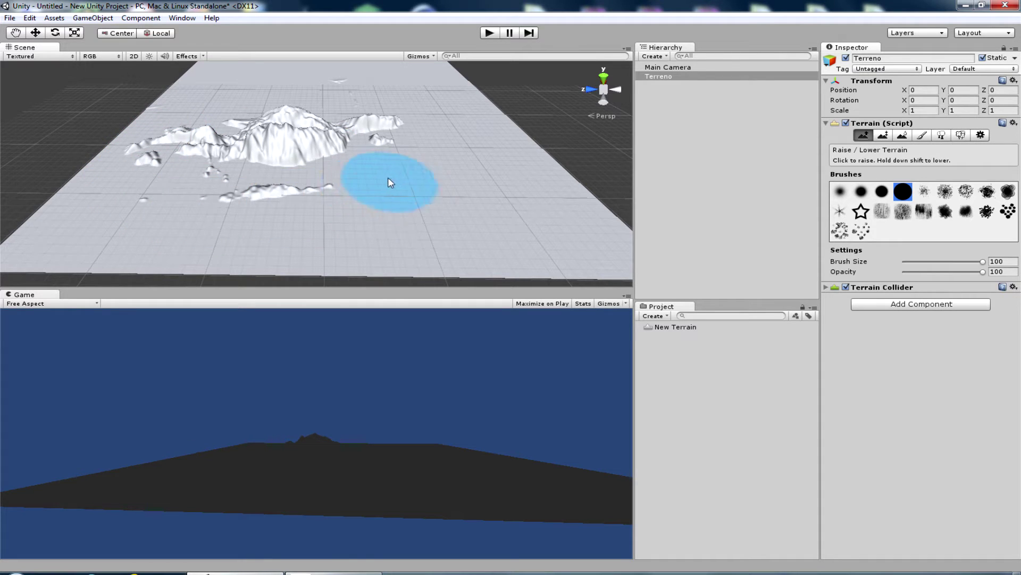
{"action": "left_click", "coordinate": [873, 216]}
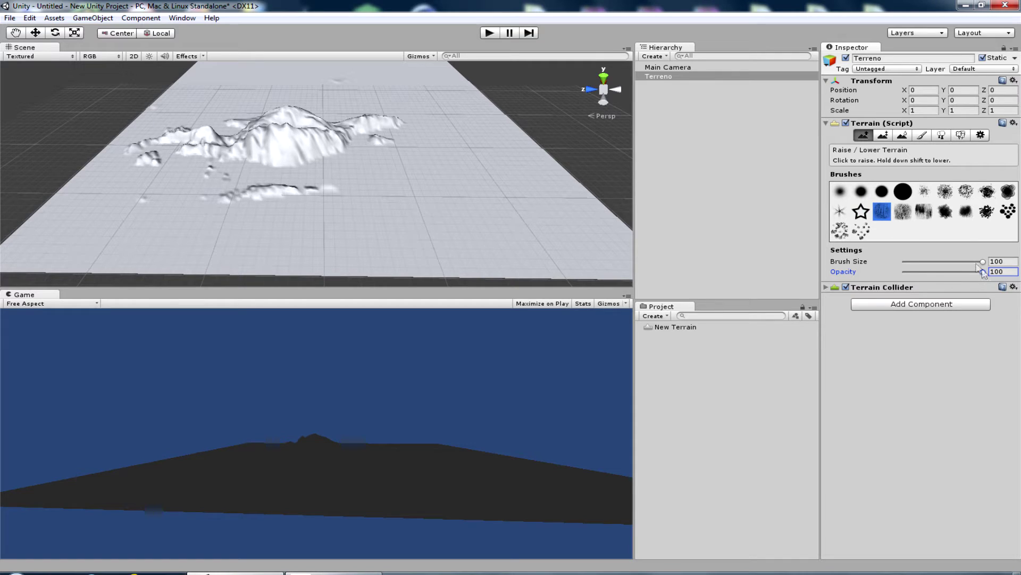
{"action": "left_click_drag", "start_coordinate": [984, 262], "coordinate": [912, 272]}
{"action": "left_click_drag", "start_coordinate": [467, 207], "coordinate": [510, 188]}
{"action": "left_click_drag", "start_coordinate": [365, 227], "coordinate": [779, 208]}
- Add a raised band and a rough right-hand ridge with the third and scattered brushes
{"action": "left_click", "coordinate": [882, 191]}
{"action": "mouse_move", "coordinate": [445, 199]}
{"action": "left_mouse_down"}
{"action": "mouse_move", "coordinate": [168, 221]}
{"action": "mouse_move", "coordinate": [652, 203]}
{"action": "left_mouse_up"}
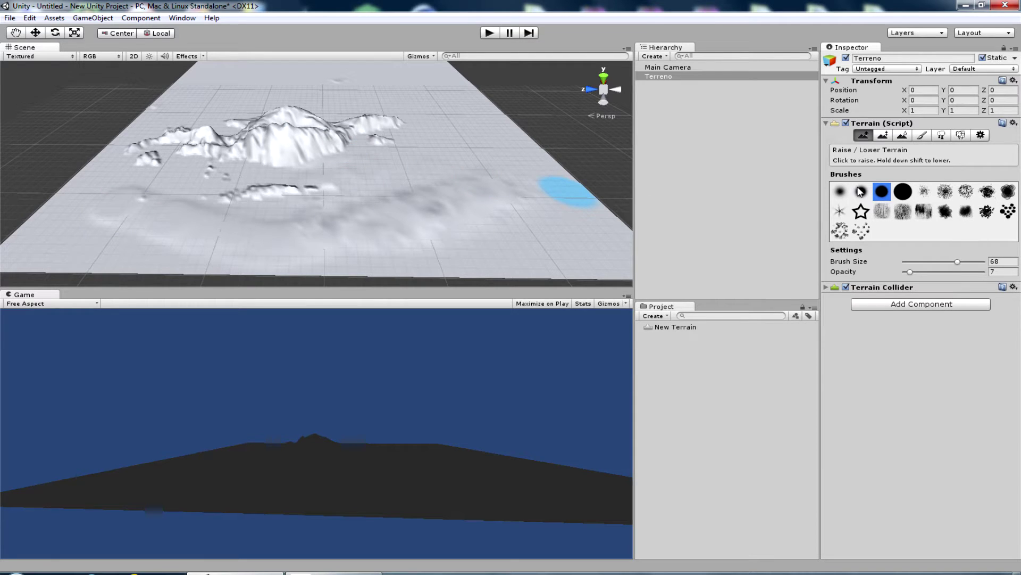
{"action": "left_click_drag", "start_coordinate": [910, 272], "coordinate": [943, 263]}
{"action": "left_click", "coordinate": [924, 211]}
{"action": "mouse_move", "coordinate": [445, 238]}
{"action": "left_mouse_down"}
{"action": "mouse_move", "coordinate": [431, 248]}
{"action": "mouse_move", "coordinate": [497, 200]}
{"action": "mouse_move", "coordinate": [422, 173]}
{"action": "left_mouse_up"}
- Flatten the bumpy centre with the large solid round brush at size 100
{"action": "left_click", "coordinate": [903, 191]}
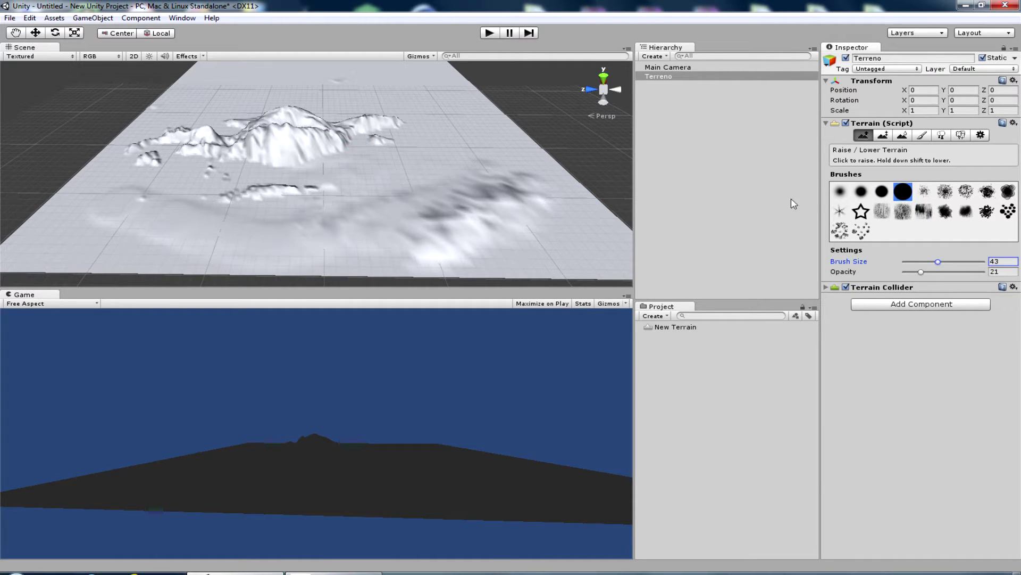
{"action": "left_click_drag", "start_coordinate": [365, 227], "coordinate": [497, 228]}
{"action": "left_click_drag", "start_coordinate": [938, 262], "coordinate": [985, 261]}
{"action": "mouse_move", "coordinate": [535, 217]}
{"action": "left_mouse_down", "text": "shift"}
{"action": "mouse_move", "coordinate": [314, 226]}
{"action": "mouse_move", "coordinate": [202, 158]}
{"action": "mouse_move", "coordinate": [295, 133]}
{"action": "mouse_move", "coordinate": [153, 145]}
{"action": "mouse_move", "coordinate": [376, 124]}
{"action": "mouse_move", "coordinate": [207, 131]}
{"action": "left_mouse_up", "text": "shift"}
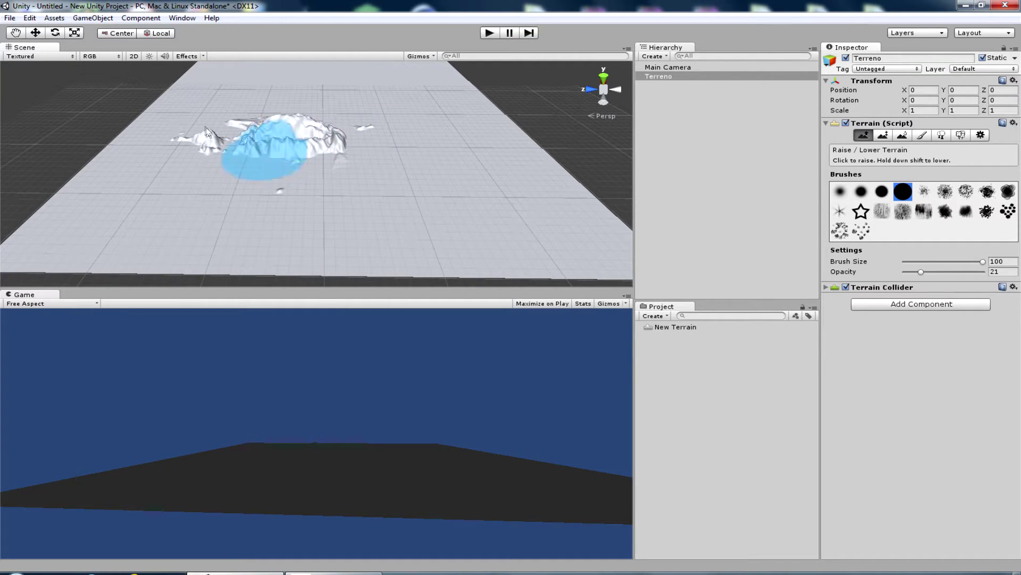
- Lower and smooth the central mountain's peaks, briefly trying Paint Height
{"action": "left_click_drag", "start_coordinate": [207, 131], "coordinate": [293, 137], "text": "shift"}
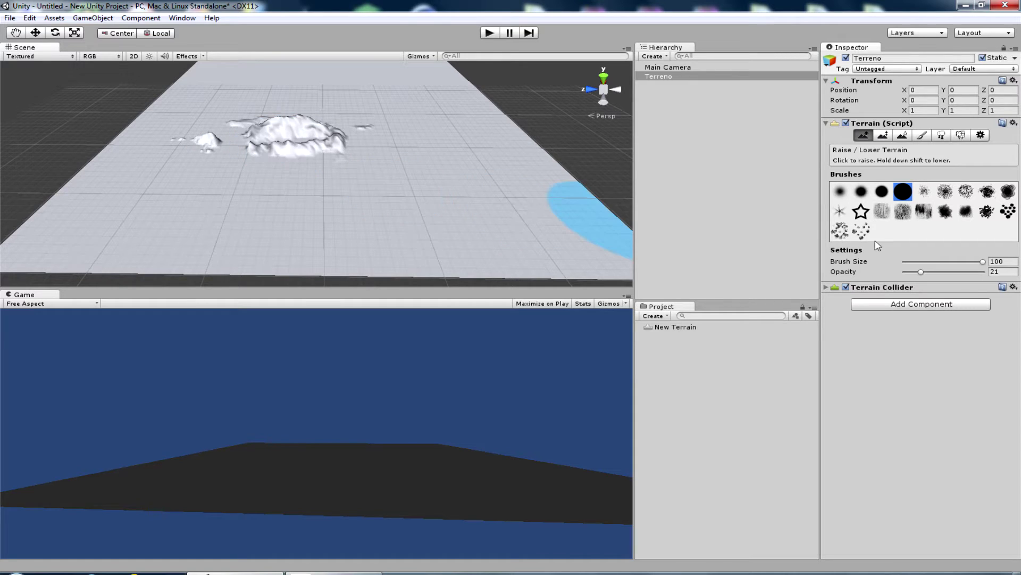
{"action": "left_click", "coordinate": [883, 136]}
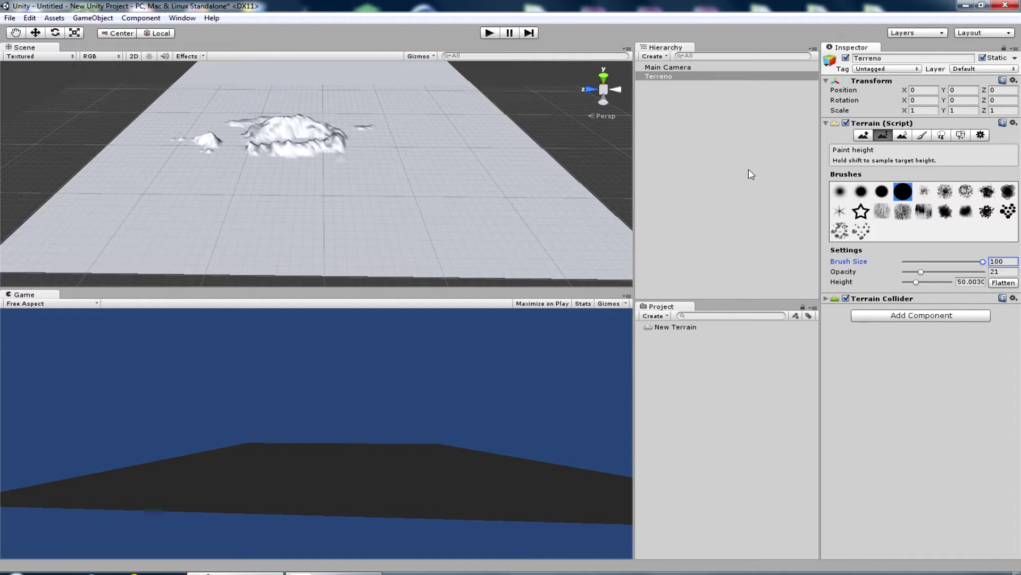
{"action": "left_click", "coordinate": [864, 135]}
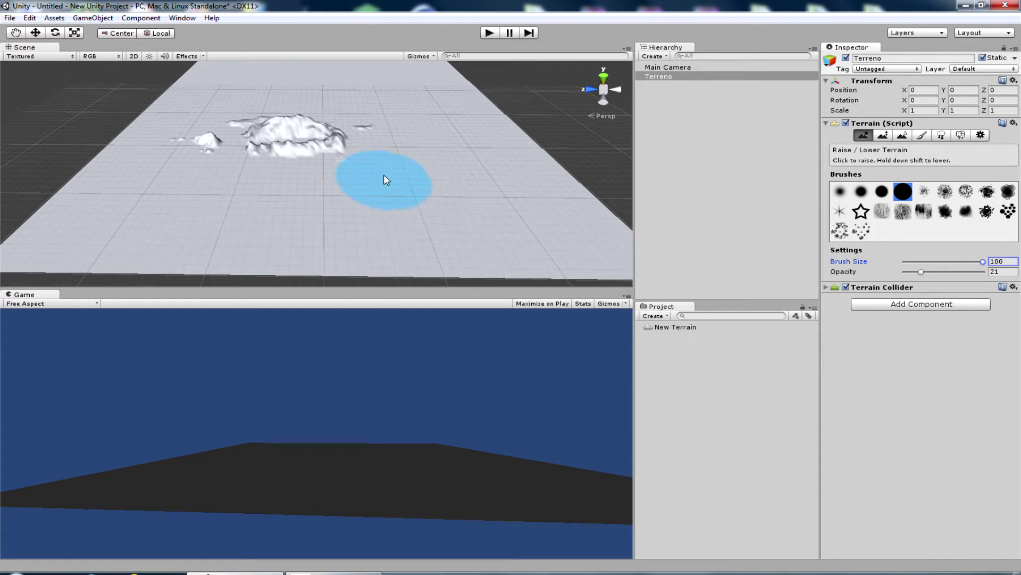
- Raise a bump, a mound and a tall peak beside the mountain at opacity 100
{"action": "left_click_drag", "start_coordinate": [383, 175], "coordinate": [352, 154]}
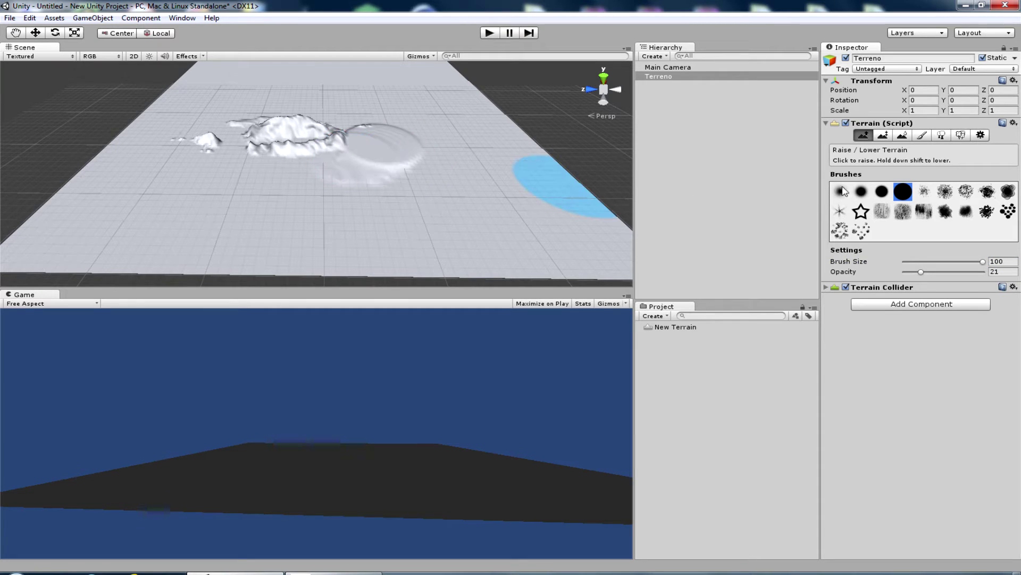
{"action": "left_click", "coordinate": [882, 191]}
{"action": "mouse_move", "coordinate": [921, 272]}
{"action": "left_mouse_down"}
{"action": "mouse_move", "coordinate": [1001, 274]}
{"action": "mouse_move", "coordinate": [945, 261]}
{"action": "left_mouse_up"}
{"action": "mouse_move", "coordinate": [367, 198]}
{"action": "left_mouse_down"}
{"action": "mouse_move", "coordinate": [413, 185]}
{"action": "mouse_move", "coordinate": [436, 162]}
{"action": "mouse_move", "coordinate": [408, 197]}
{"action": "mouse_move", "coordinate": [494, 198]}
{"action": "left_mouse_up"}
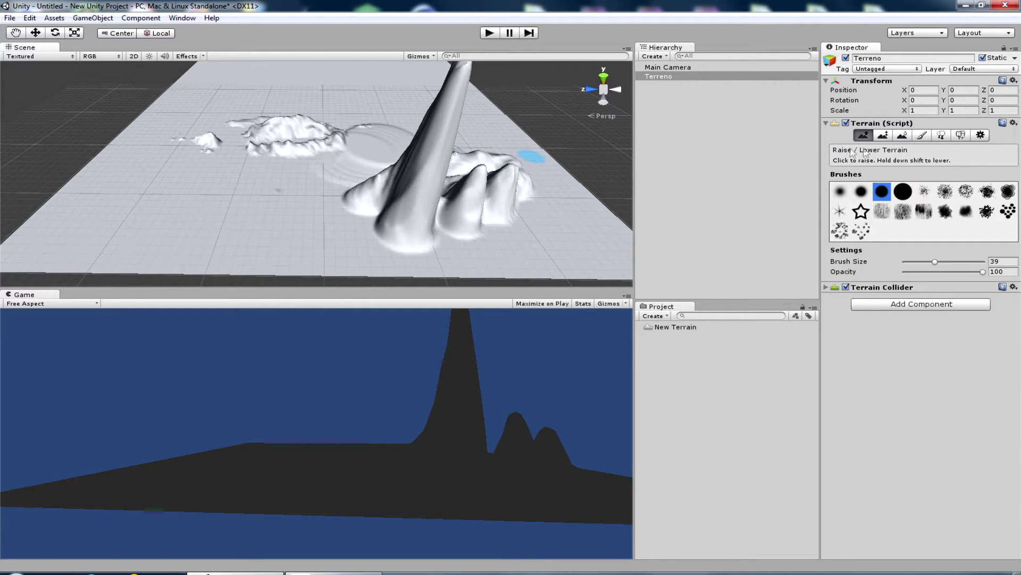
{"action": "left_click", "coordinate": [882, 136]}
- Level the spike and peaks into a flat plateau at height 50 and paint a ridge to its left
{"action": "mouse_move", "coordinate": [455, 173]}
{"action": "left_mouse_down"}
{"action": "mouse_move", "coordinate": [438, 151]}
{"action": "mouse_move", "coordinate": [427, 156]}
{"action": "mouse_move", "coordinate": [437, 192]}
{"action": "mouse_move", "coordinate": [420, 185]}
{"action": "left_mouse_up"}
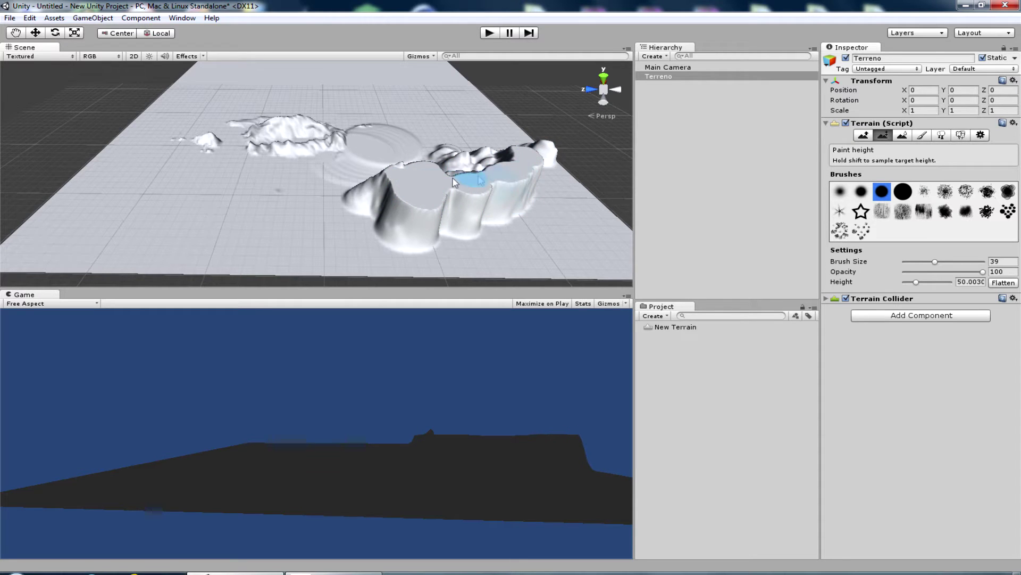
{"action": "mouse_move", "coordinate": [543, 164]}
{"action": "left_mouse_down"}
{"action": "mouse_move", "coordinate": [403, 214]}
{"action": "mouse_move", "coordinate": [467, 217]}
{"action": "mouse_move", "coordinate": [570, 171]}
{"action": "mouse_move", "coordinate": [443, 196]}
{"action": "left_mouse_up"}
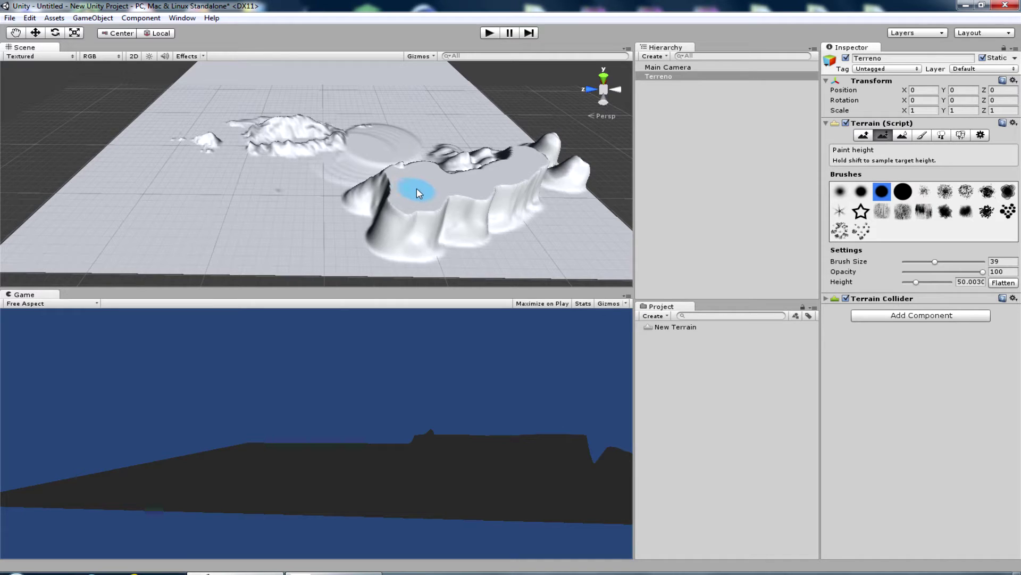
{"action": "mouse_move", "coordinate": [417, 189]}
{"action": "left_mouse_down"}
{"action": "mouse_move", "coordinate": [433, 199]}
{"action": "mouse_move", "coordinate": [392, 205]}
{"action": "mouse_move", "coordinate": [479, 166]}
{"action": "mouse_move", "coordinate": [401, 219]}
{"action": "mouse_move", "coordinate": [413, 191]}
{"action": "left_mouse_up"}
{"action": "mouse_move", "coordinate": [349, 202]}
{"action": "left_mouse_down"}
{"action": "mouse_move", "coordinate": [331, 216]}
{"action": "mouse_move", "coordinate": [430, 188]}
{"action": "left_mouse_up"}
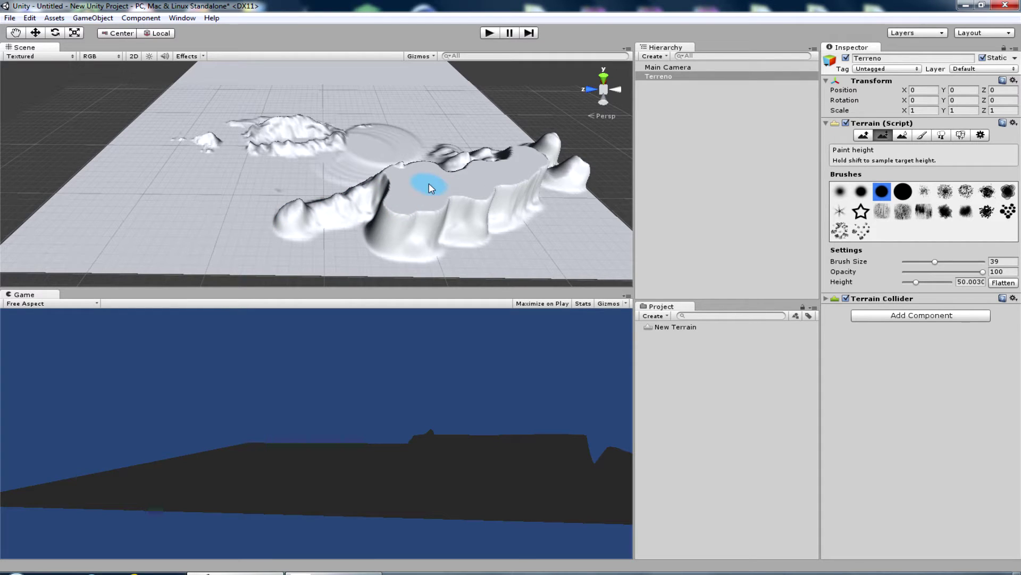
{"action": "left_click", "coordinate": [409, 195], "text": "shift"}
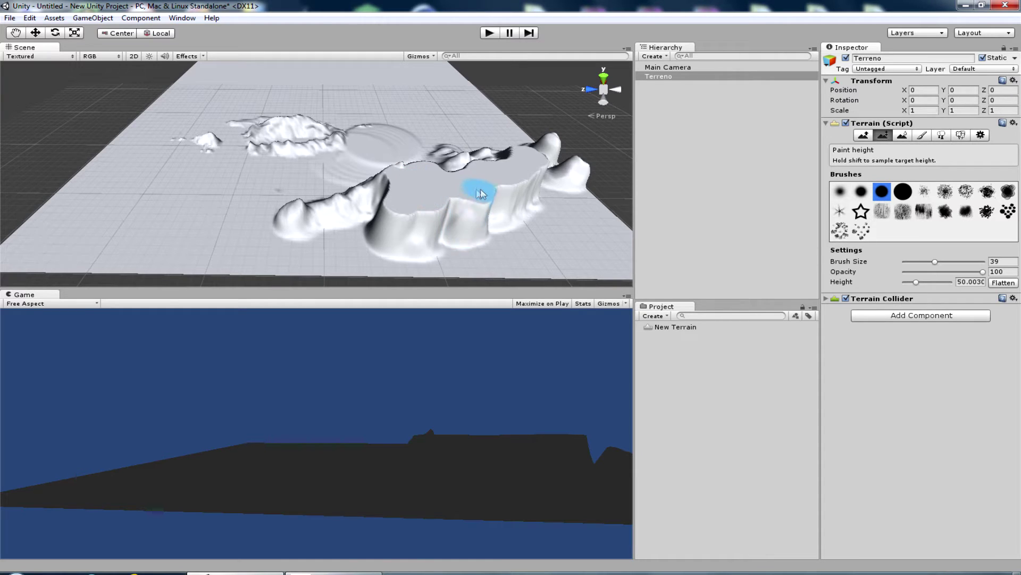
- Flatten the entire Terreno terrain to erase every hill, then pan the view over it
{"action": "left_click", "coordinate": [1003, 282]}
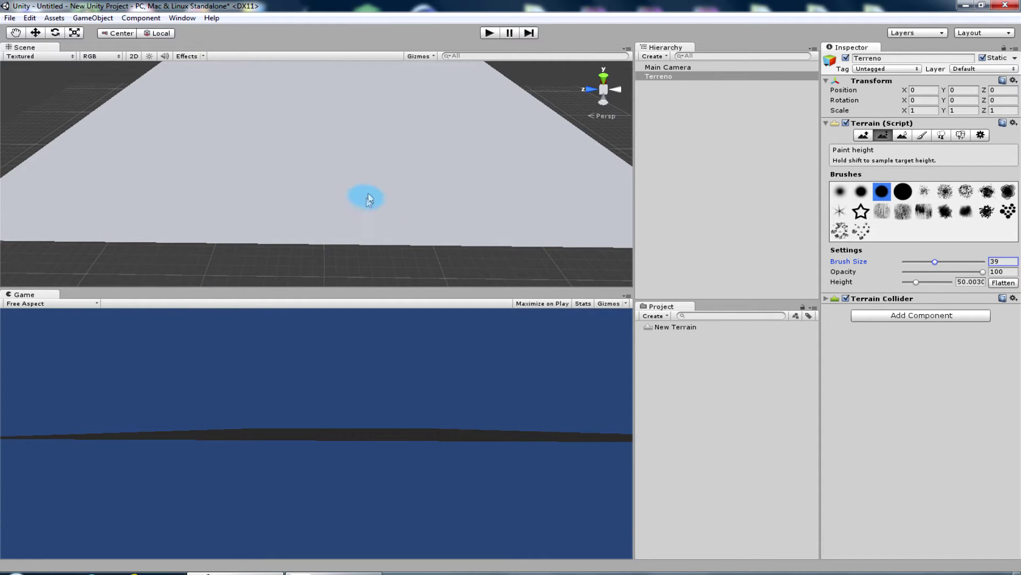
{"action": "scroll", "coordinate": [373, 189], "scroll_direction": "down", "scroll_amount": 2}
{"action": "scroll", "coordinate": [362, 159], "scroll_direction": "down", "scroll_amount": 1}
{"action": "scroll", "coordinate": [360, 137], "scroll_direction": "down", "scroll_amount": 1}
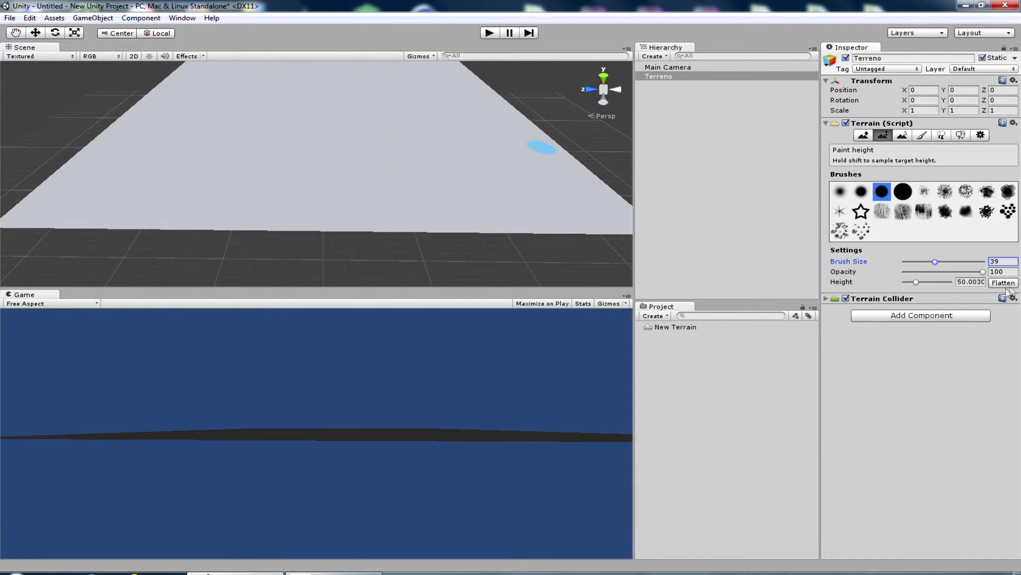
{"action": "left_click", "coordinate": [16, 33]}
{"action": "mouse_move", "coordinate": [196, 101]}
{"action": "left_mouse_down"}
{"action": "mouse_move", "coordinate": [236, 158]}
{"action": "mouse_move", "coordinate": [224, 212]}
{"action": "left_mouse_up"}
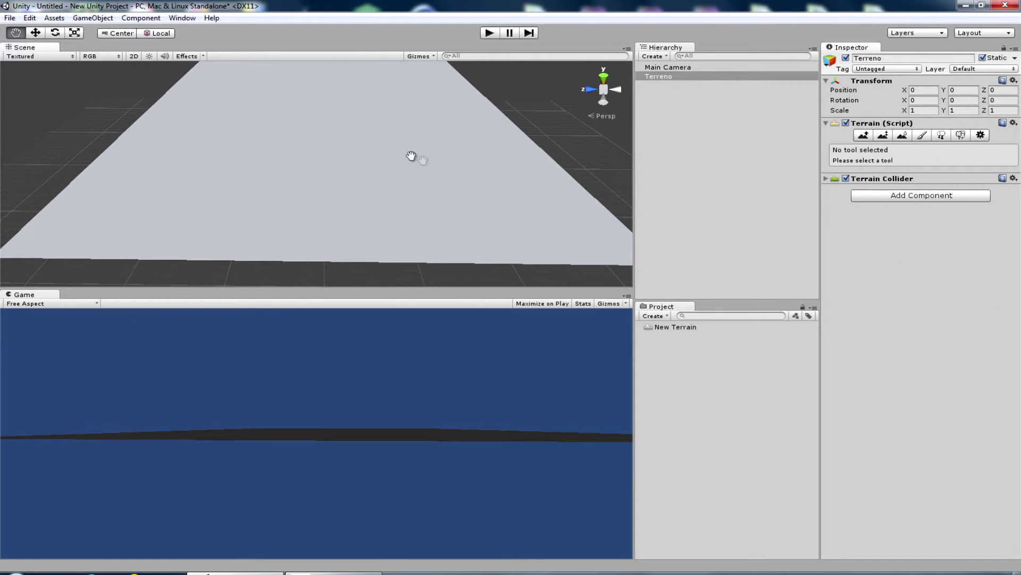
- Select Raise/Lower Terrain with the first soft round brush at size 39, opacity 100
{"action": "left_click", "coordinate": [863, 136]}
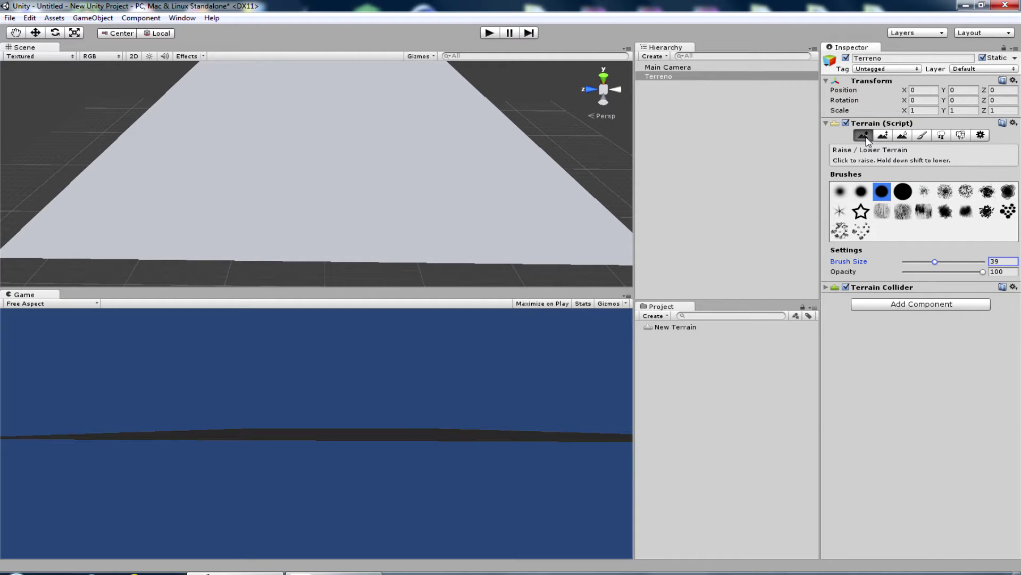
{"action": "left_click", "coordinate": [982, 135]}
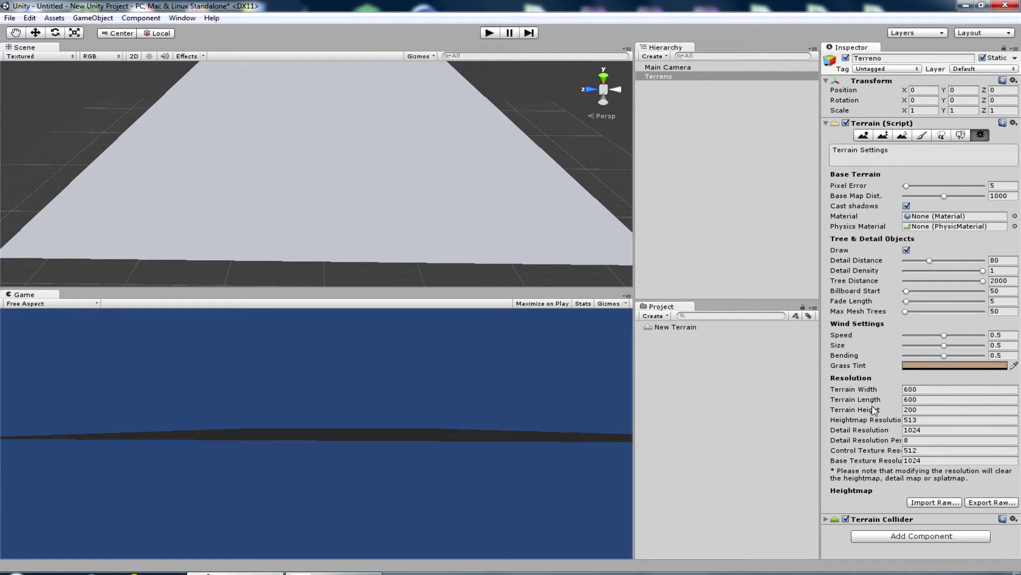
{"action": "left_click", "coordinate": [864, 136]}
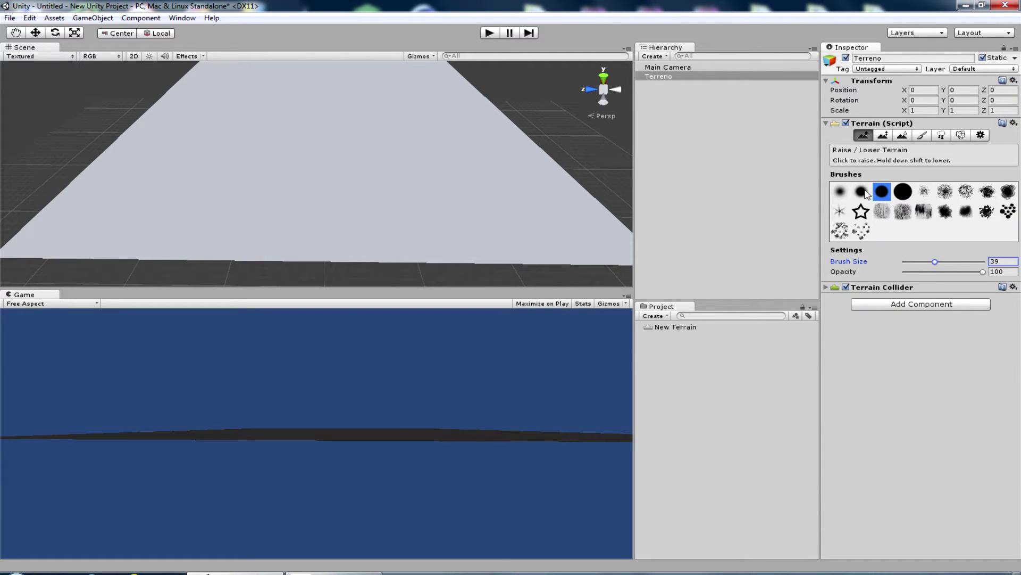
{"action": "left_click", "coordinate": [840, 193]}
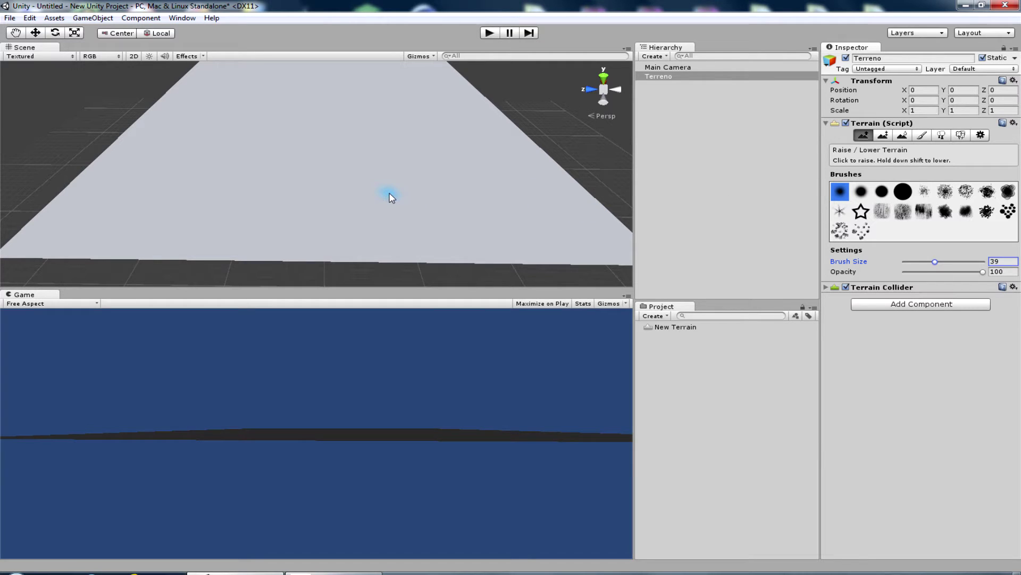
- Raise a ring mound around a hollow, then sample a Paint Height target of 50
{"action": "mouse_move", "coordinate": [383, 204]}
{"action": "left_mouse_down"}
{"action": "mouse_move", "coordinate": [387, 229]}
{"action": "mouse_move", "coordinate": [412, 223]}
{"action": "mouse_move", "coordinate": [394, 240]}
{"action": "mouse_move", "coordinate": [411, 239]}
{"action": "mouse_move", "coordinate": [383, 215]}
{"action": "mouse_move", "coordinate": [434, 234]}
{"action": "mouse_move", "coordinate": [408, 212]}
{"action": "left_mouse_up"}
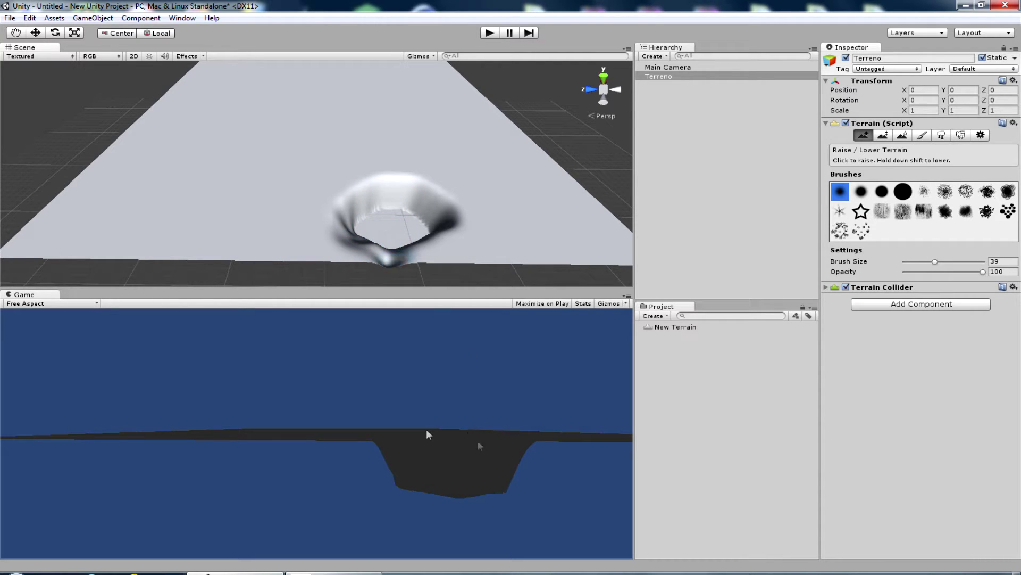
{"action": "left_click_drag", "start_coordinate": [388, 259], "coordinate": [400, 240]}
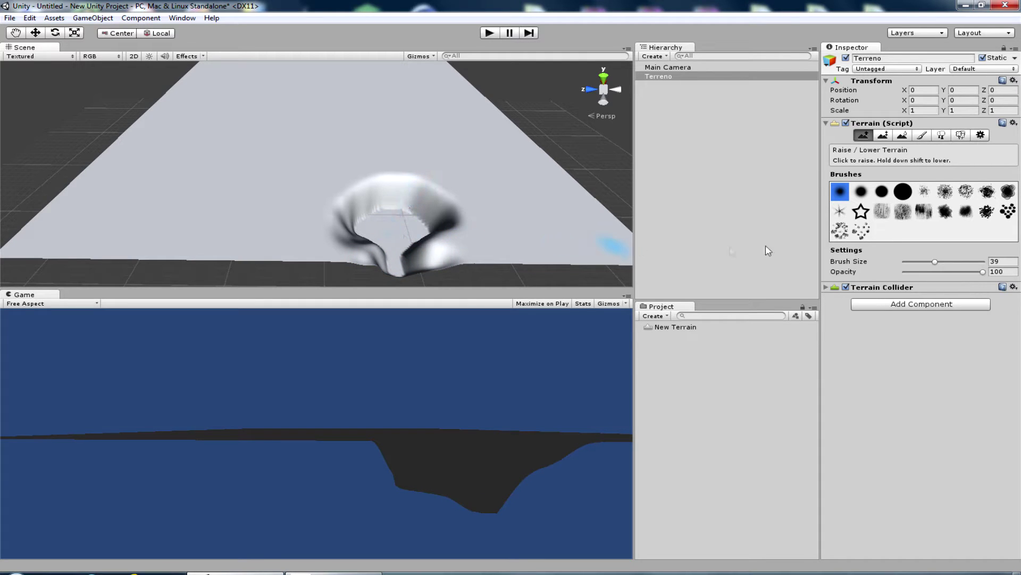
{"action": "left_click", "coordinate": [883, 136]}
{"action": "left_click", "coordinate": [437, 175]}
{"action": "left_click", "coordinate": [407, 229], "text": "shift"}
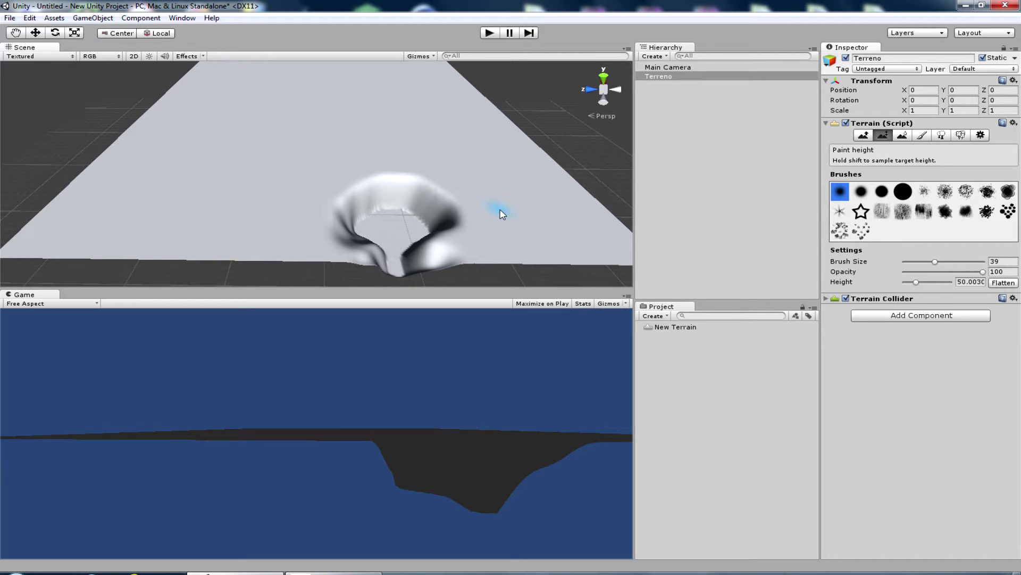
- Raise a tall spike right of the crater using the second soft brush
{"action": "left_click", "coordinate": [861, 191]}
{"action": "left_click", "coordinate": [863, 136]}
{"action": "mouse_move", "coordinate": [491, 177]}
{"action": "left_mouse_down"}
{"action": "mouse_move", "coordinate": [509, 194]}
{"action": "mouse_move", "coordinate": [523, 175]}
{"action": "left_mouse_up"}
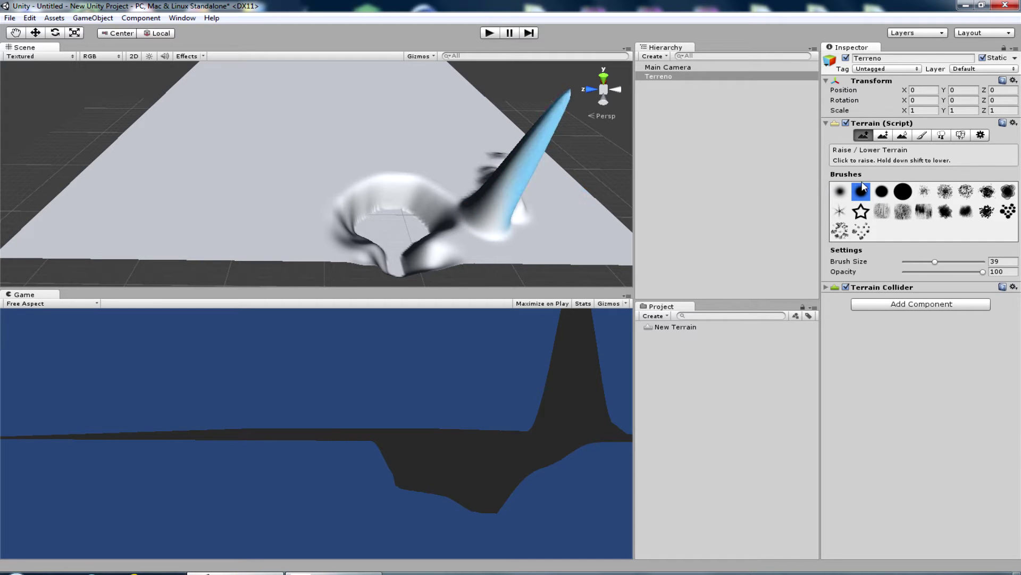
- Cut the spike down with Paint Height and level the crater's right side flat
{"action": "left_click", "coordinate": [883, 136]}
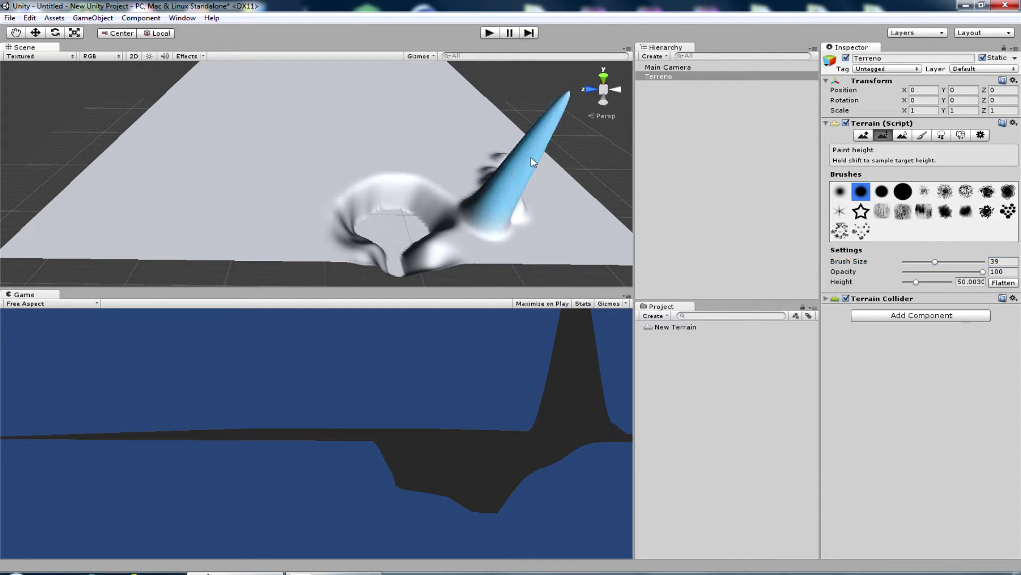
{"action": "mouse_move", "coordinate": [532, 161]}
{"action": "left_mouse_down"}
{"action": "mouse_move", "coordinate": [476, 201]}
{"action": "mouse_move", "coordinate": [526, 191]}
{"action": "mouse_move", "coordinate": [511, 172]}
{"action": "mouse_move", "coordinate": [399, 229]}
{"action": "left_mouse_up"}
{"action": "left_click", "coordinate": [439, 212], "text": "shift"}
{"action": "left_click", "coordinate": [411, 228], "text": "shift"}
{"action": "left_click_drag", "start_coordinate": [410, 227], "coordinate": [425, 223]}
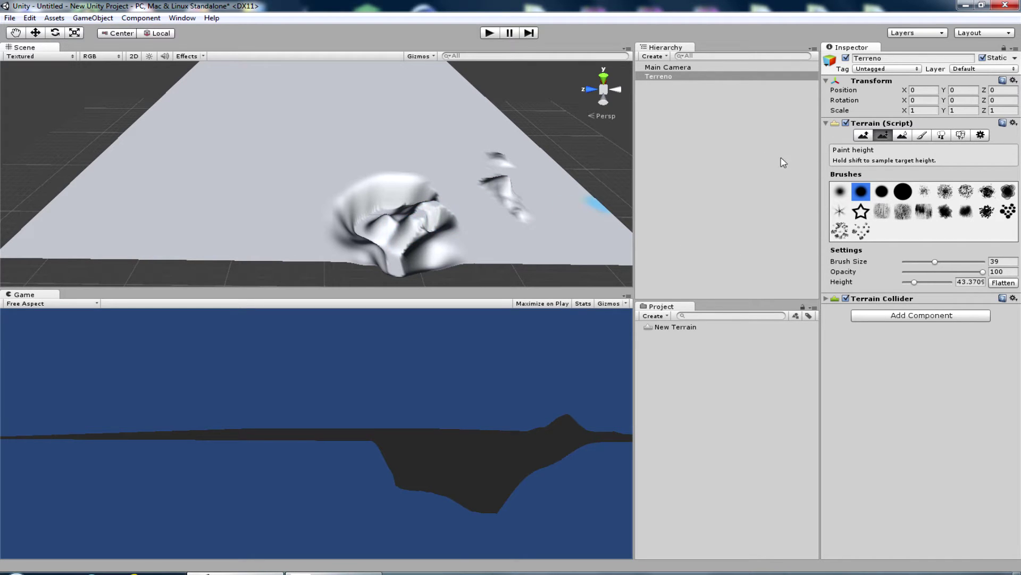
{"action": "left_click", "coordinate": [871, 134]}
{"action": "left_click", "coordinate": [882, 191]}
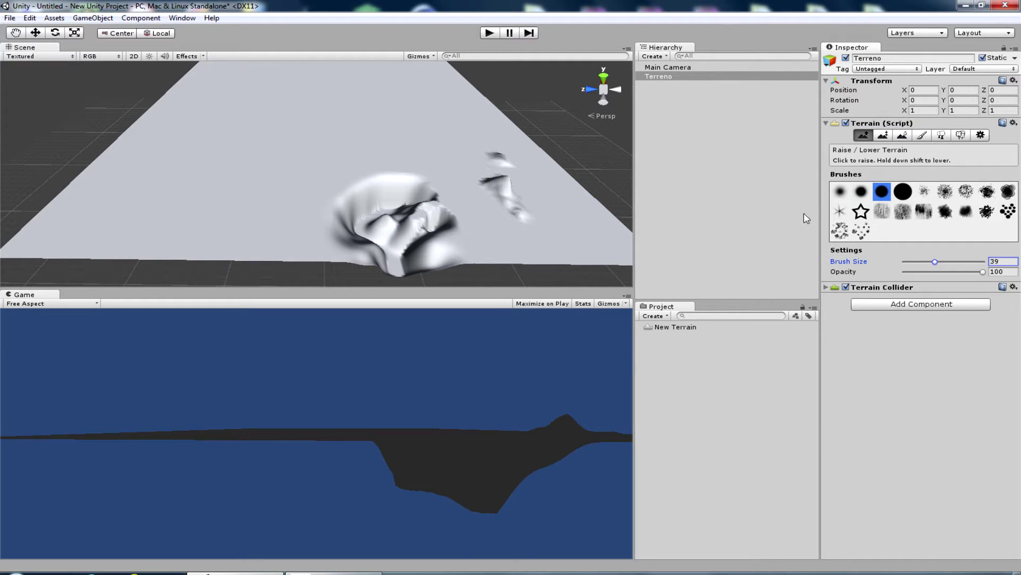
- Raise peaks around the crater, then flatten all of Terreno to Paint Height 50
{"action": "mouse_move", "coordinate": [421, 217]}
{"action": "left_mouse_down"}
{"action": "mouse_move", "coordinate": [400, 223]}
{"action": "mouse_move", "coordinate": [414, 246]}
{"action": "mouse_move", "coordinate": [385, 285]}
{"action": "mouse_move", "coordinate": [394, 228]}
{"action": "mouse_move", "coordinate": [358, 216]}
{"action": "mouse_move", "coordinate": [461, 258]}
{"action": "mouse_move", "coordinate": [358, 257]}
{"action": "left_mouse_up"}
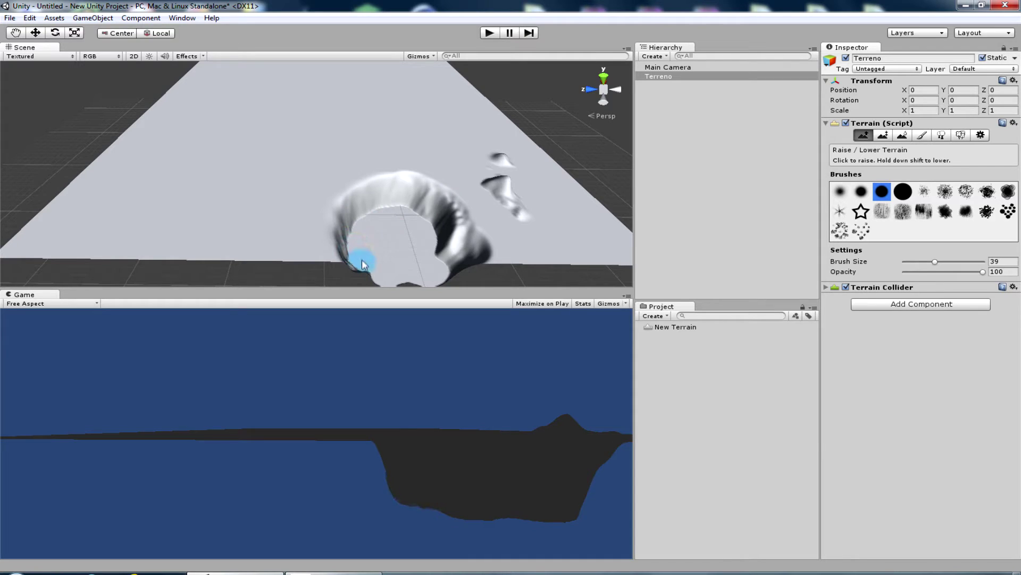
{"action": "left_click", "coordinate": [883, 136]}
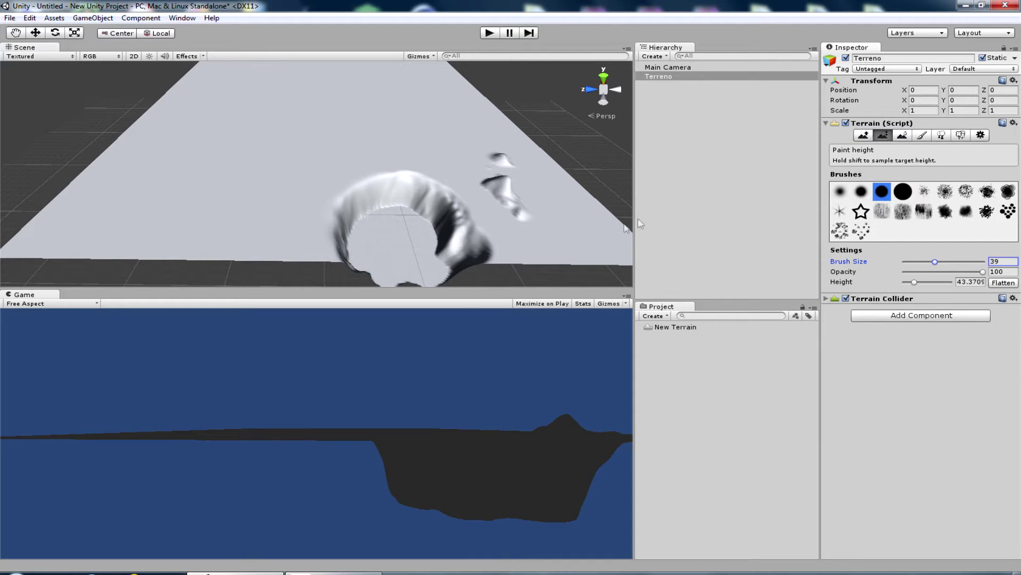
{"action": "left_click", "coordinate": [384, 235], "text": "shift"}
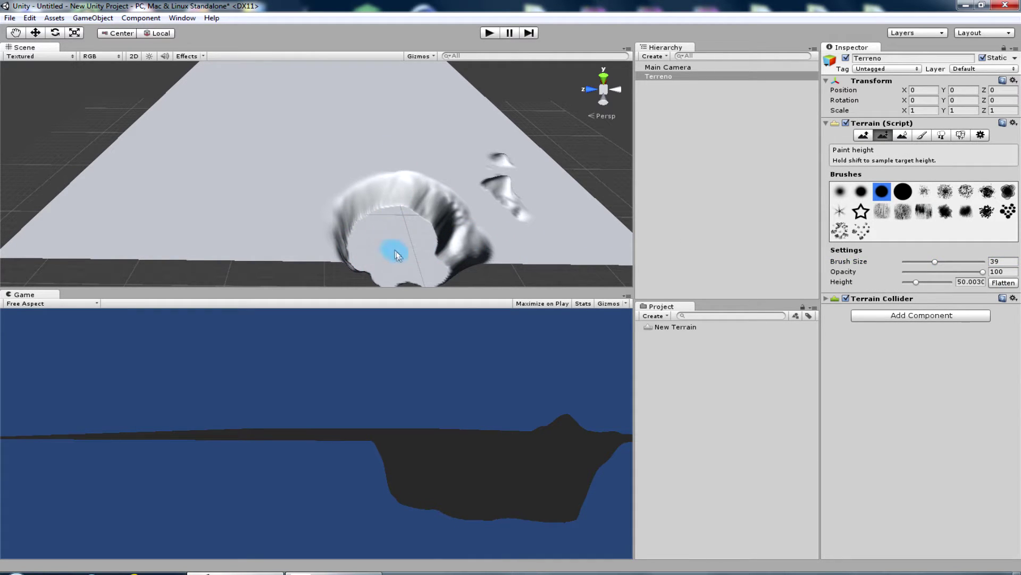
{"action": "left_click", "coordinate": [1003, 283]}
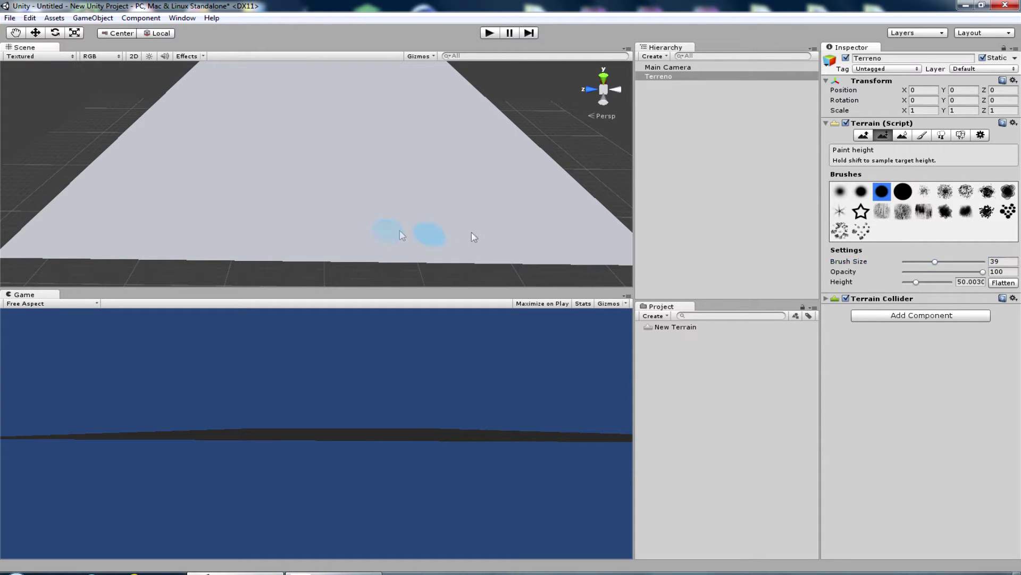
- Raise lumpy bumps across the middle of the terrain with the second soft brush
{"action": "left_click", "coordinate": [863, 135]}
{"action": "left_click", "coordinate": [861, 191]}
{"action": "mouse_move", "coordinate": [521, 202]}
{"action": "left_mouse_down"}
{"action": "mouse_move", "coordinate": [400, 261]}
{"action": "mouse_move", "coordinate": [416, 253]}
{"action": "mouse_move", "coordinate": [393, 248]}
{"action": "mouse_move", "coordinate": [418, 224]}
{"action": "left_mouse_up"}
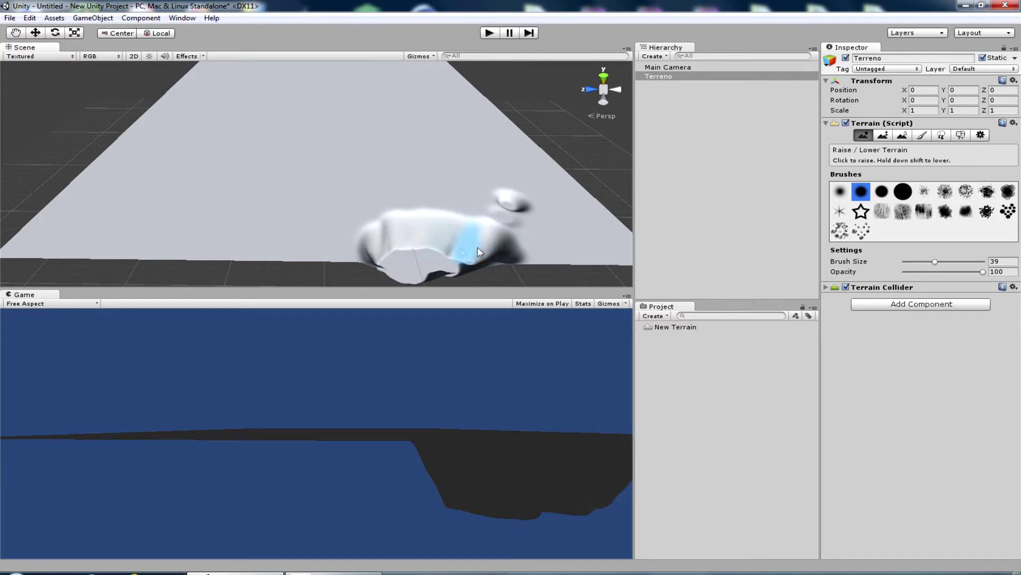
{"action": "left_click", "coordinate": [883, 136]}
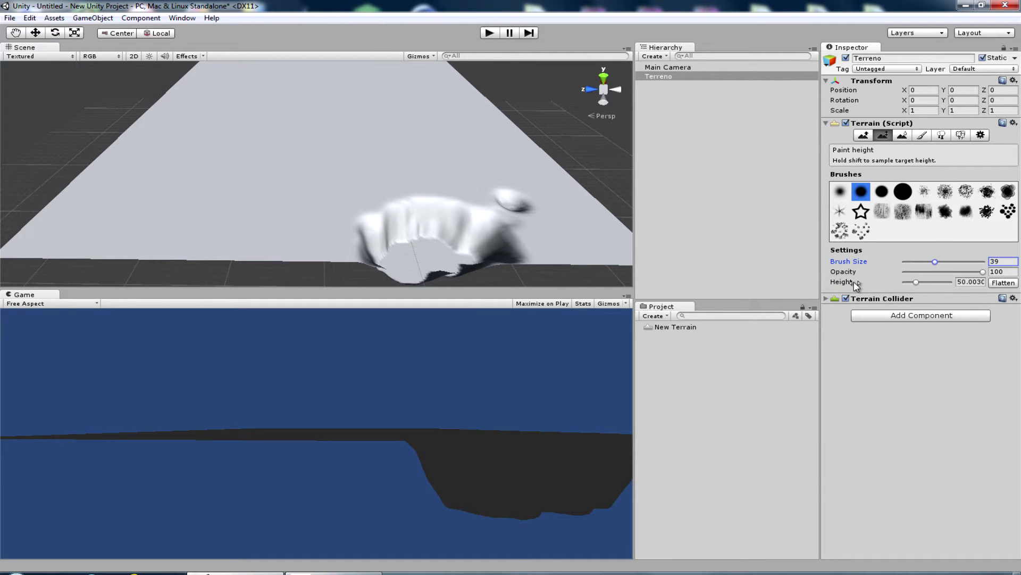
{"action": "left_click", "coordinate": [435, 181]}
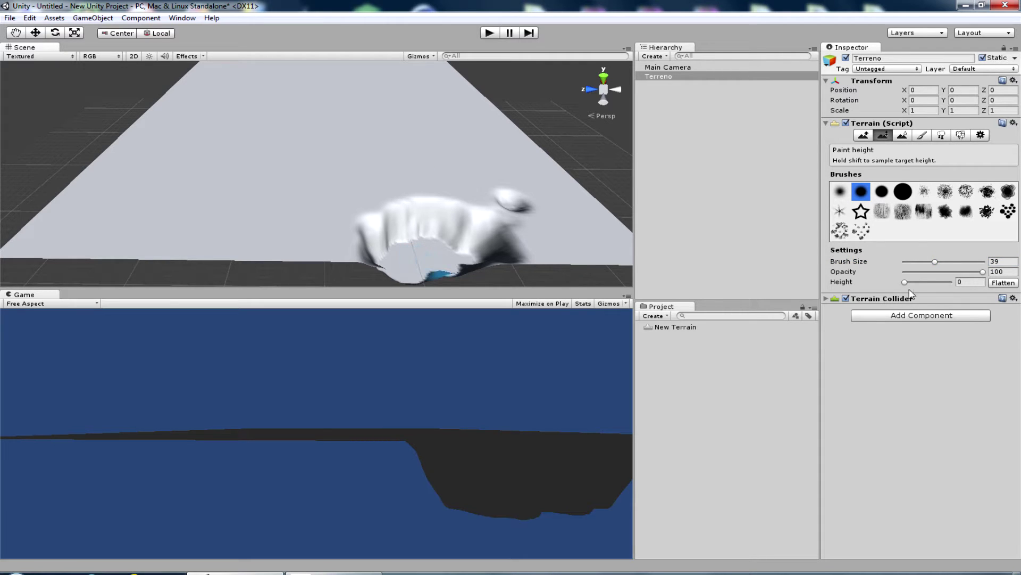
- Set the Paint Height target to 200 and flatten the whole terrain at that height
{"action": "left_click", "coordinate": [400, 263], "text": "shift"}
{"action": "left_click", "coordinate": [400, 263], "text": "shift"}
{"action": "left_click", "coordinate": [392, 194], "text": "shift"}
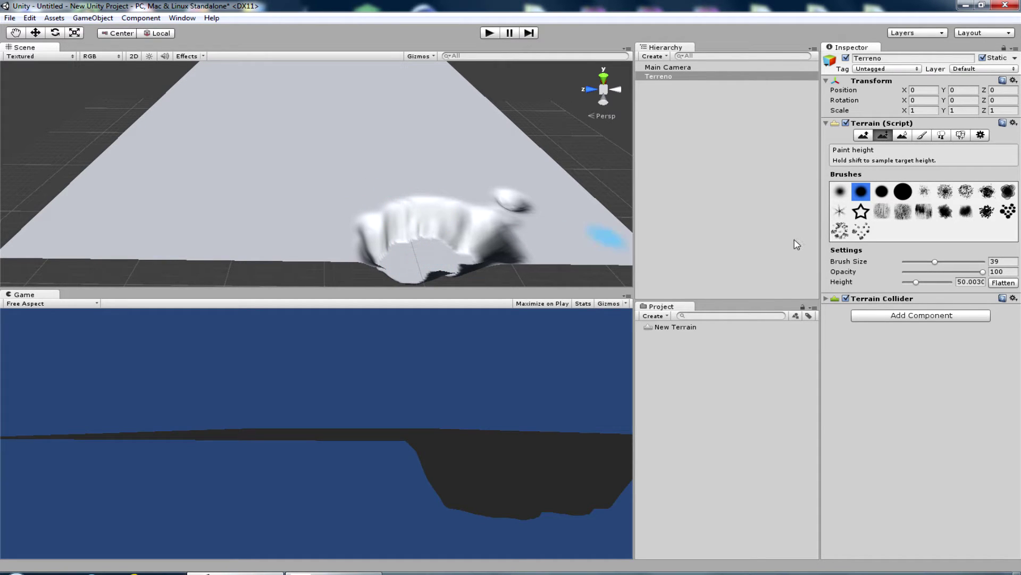
{"action": "left_click", "coordinate": [974, 282]}
{"action": "type", "text": "200"}
{"action": "left_click", "coordinate": [1004, 282]}
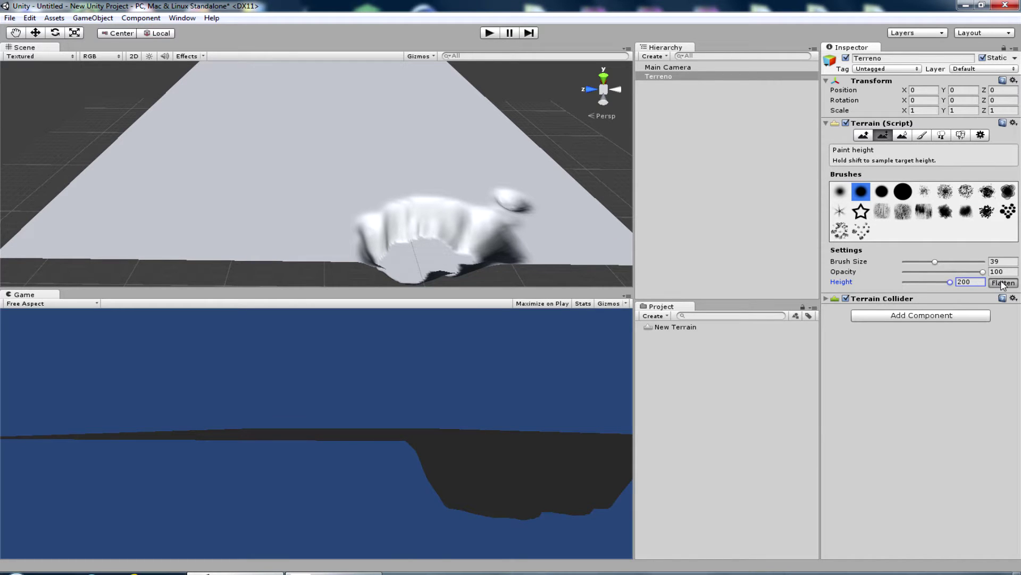
{"action": "scroll", "coordinate": [420, 144], "scroll_direction": "down", "scroll_amount": 3}
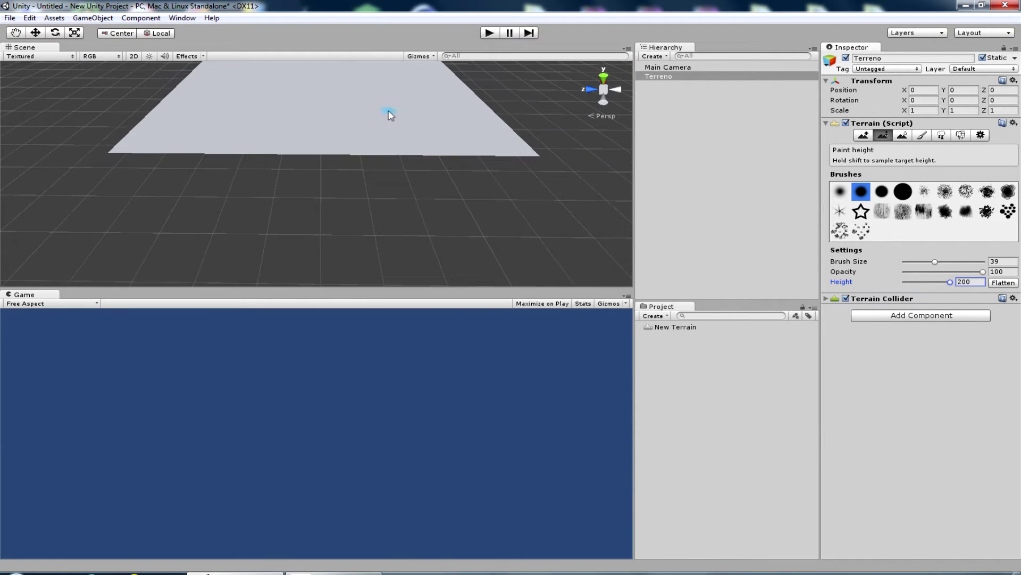
{"action": "left_click", "coordinate": [863, 135]}
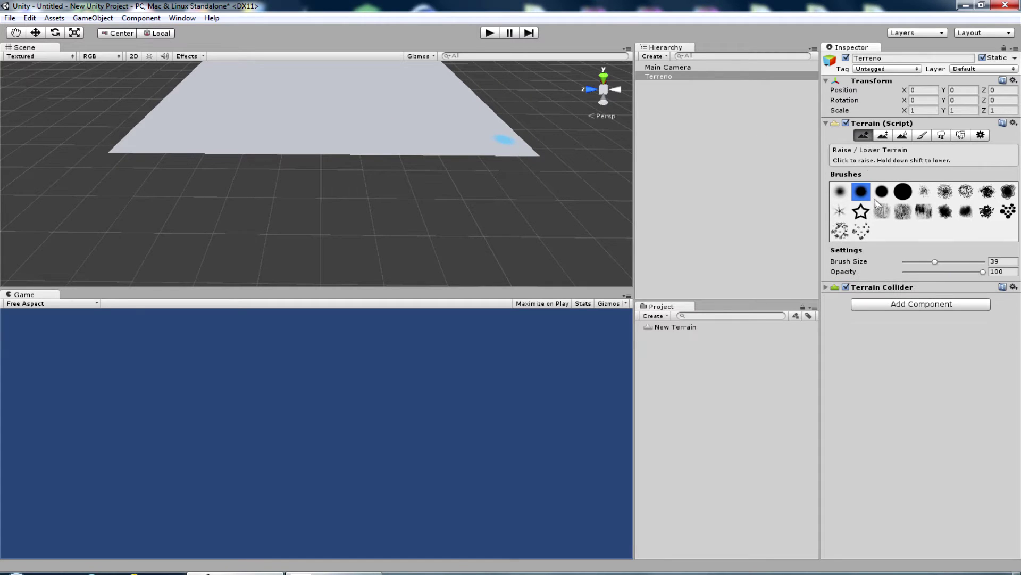
- Raise a large craggy hill near the terrain's front edge with the hard round brush
{"action": "left_click", "coordinate": [882, 191]}
{"action": "mouse_move", "coordinate": [375, 144]}
{"action": "left_mouse_down"}
{"action": "mouse_move", "coordinate": [407, 160]}
{"action": "mouse_move", "coordinate": [361, 162]}
{"action": "mouse_move", "coordinate": [386, 152]}
{"action": "left_mouse_up"}
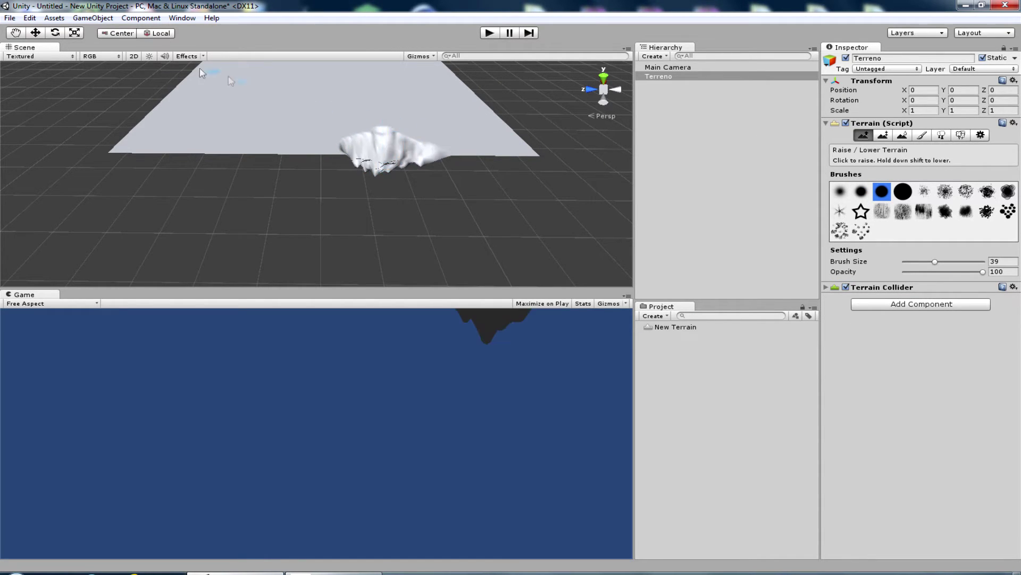
{"action": "left_click", "coordinate": [14, 34]}
{"action": "left_click_drag", "start_coordinate": [337, 119], "coordinate": [360, 234]}
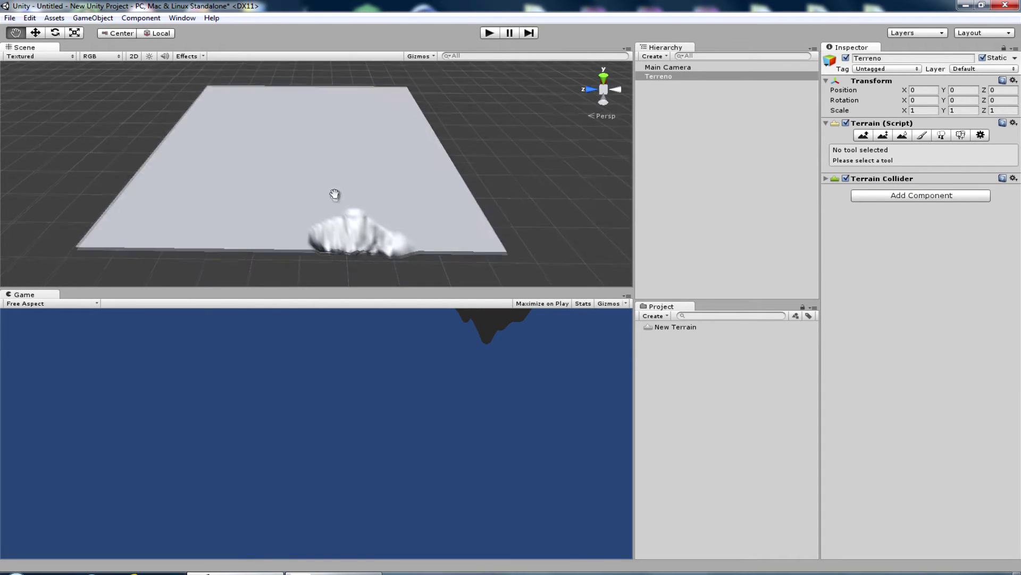
{"action": "scroll", "coordinate": [361, 234], "scroll_direction": "up", "scroll_amount": 3}
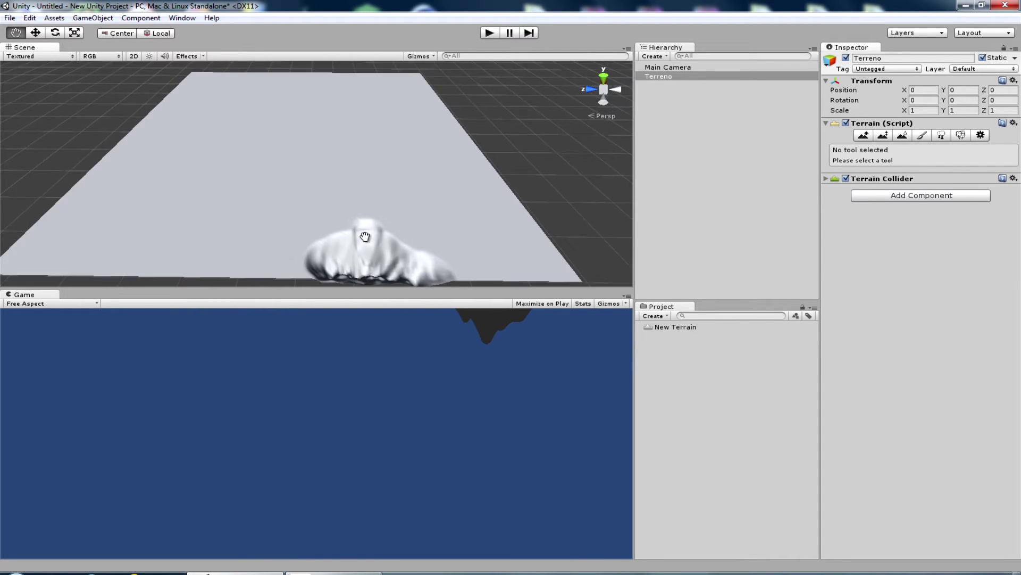
{"action": "left_click", "coordinate": [864, 137]}
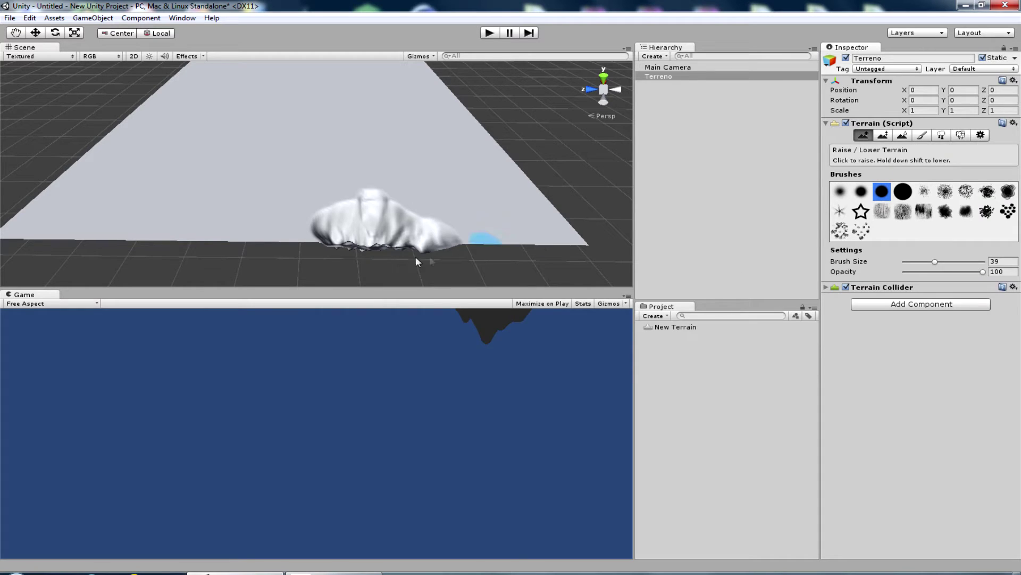
{"action": "mouse_move", "coordinate": [416, 256]}
{"action": "left_mouse_down"}
{"action": "mouse_move", "coordinate": [395, 223]}
{"action": "mouse_move", "coordinate": [356, 261]}
{"action": "mouse_move", "coordinate": [333, 262]}
{"action": "mouse_move", "coordinate": [408, 236]}
{"action": "mouse_move", "coordinate": [407, 271]}
{"action": "mouse_move", "coordinate": [378, 285]}
{"action": "mouse_move", "coordinate": [411, 230]}
{"action": "mouse_move", "coordinate": [397, 234]}
{"action": "mouse_move", "coordinate": [428, 226]}
{"action": "mouse_move", "coordinate": [449, 247]}
{"action": "mouse_move", "coordinate": [426, 225]}
{"action": "mouse_move", "coordinate": [335, 205]}
{"action": "mouse_move", "coordinate": [439, 223]}
{"action": "mouse_move", "coordinate": [396, 213]}
{"action": "mouse_move", "coordinate": [414, 244]}
{"action": "mouse_move", "coordinate": [374, 219]}
{"action": "mouse_move", "coordinate": [396, 241]}
{"action": "mouse_move", "coordinate": [379, 233]}
{"action": "left_mouse_up"}
{"action": "left_click", "coordinate": [883, 135]}
{"action": "type", "text": "200"}
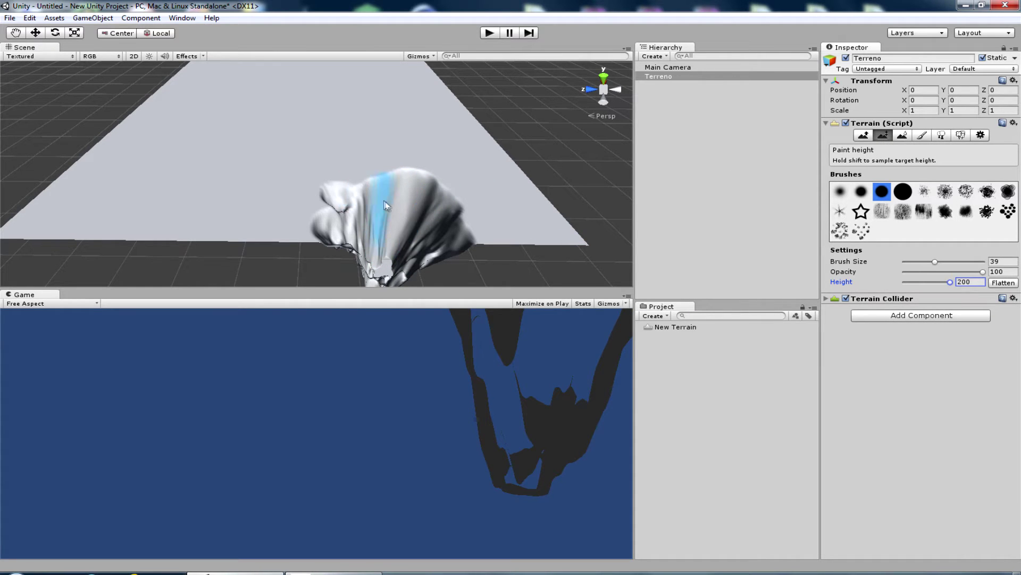
- Sample a Paint Height target from the mound top, then pick Raise/Lower with the smaller soft brush
{"action": "left_click", "coordinate": [386, 273], "text": "shift"}
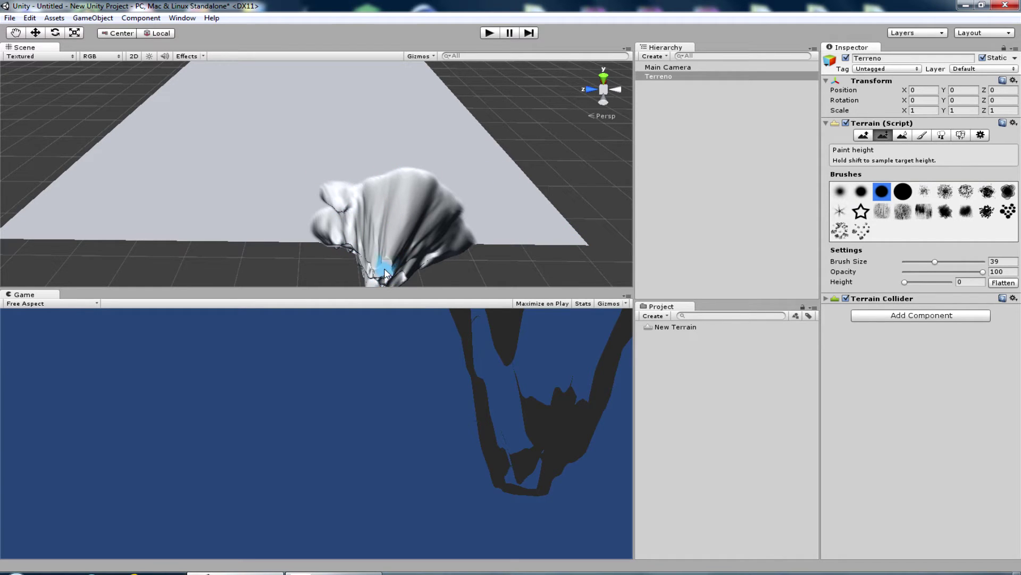
{"action": "left_click", "coordinate": [386, 169], "text": "shift"}
{"action": "left_click", "coordinate": [864, 135]}
{"action": "left_click", "coordinate": [861, 191]}
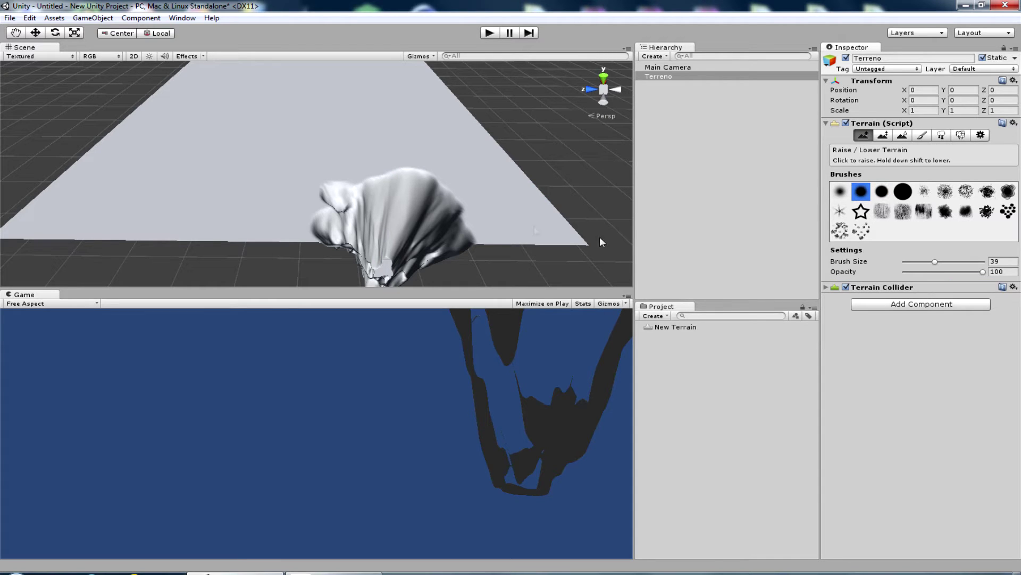
- Sculpt more ridges onto the mound using the large round brush
{"action": "left_click", "coordinate": [375, 239]}
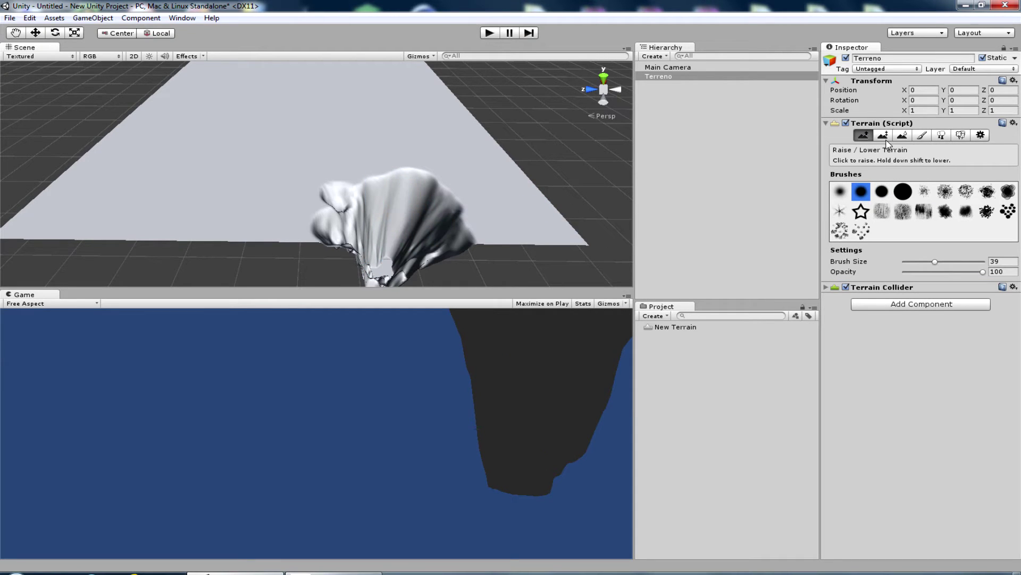
{"action": "left_click", "coordinate": [903, 191]}
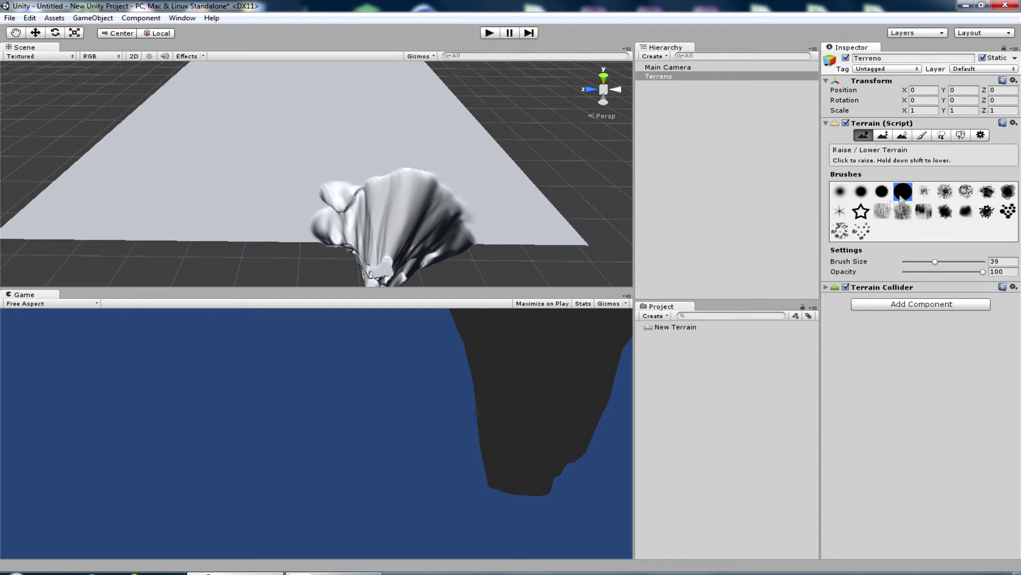
{"action": "mouse_move", "coordinate": [375, 244]}
{"action": "left_mouse_down"}
{"action": "mouse_move", "coordinate": [386, 233]}
{"action": "mouse_move", "coordinate": [417, 271]}
{"action": "mouse_move", "coordinate": [413, 162]}
{"action": "mouse_move", "coordinate": [399, 154]}
{"action": "left_mouse_up"}
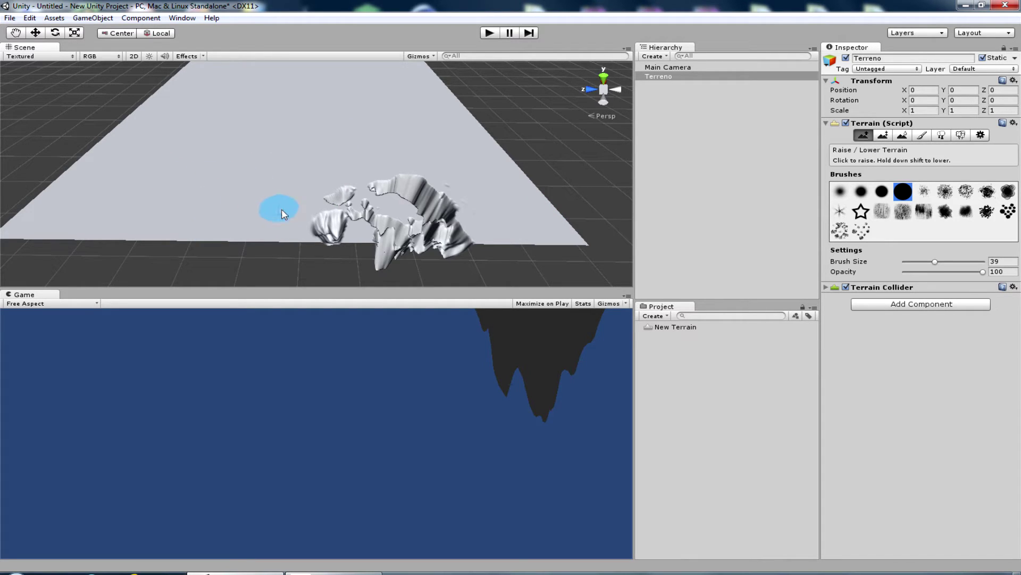
- Lower the lump and remaining ridges until the terrain is flat again
{"action": "mouse_move", "coordinate": [319, 204]}
{"action": "left_mouse_down", "text": "shift"}
{"action": "mouse_move", "coordinate": [349, 247]}
{"action": "mouse_move", "coordinate": [417, 187]}
{"action": "left_mouse_up", "text": "shift"}
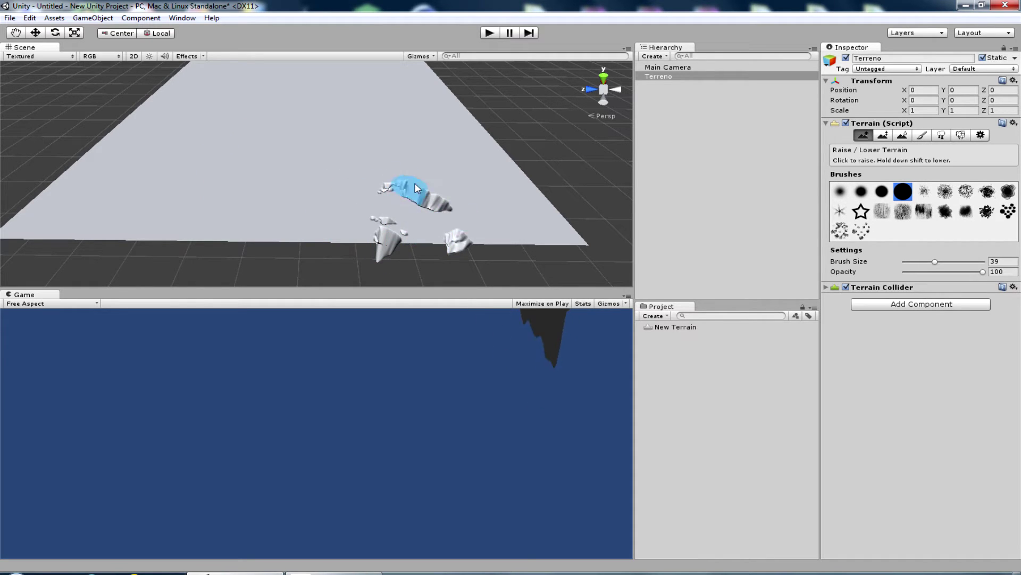
{"action": "mouse_move", "coordinate": [416, 187]}
{"action": "left_mouse_down", "text": "shift"}
{"action": "mouse_move", "coordinate": [389, 240]}
{"action": "mouse_move", "coordinate": [406, 213]}
{"action": "mouse_move", "coordinate": [445, 218]}
{"action": "mouse_move", "coordinate": [446, 249]}
{"action": "left_mouse_up", "text": "shift"}
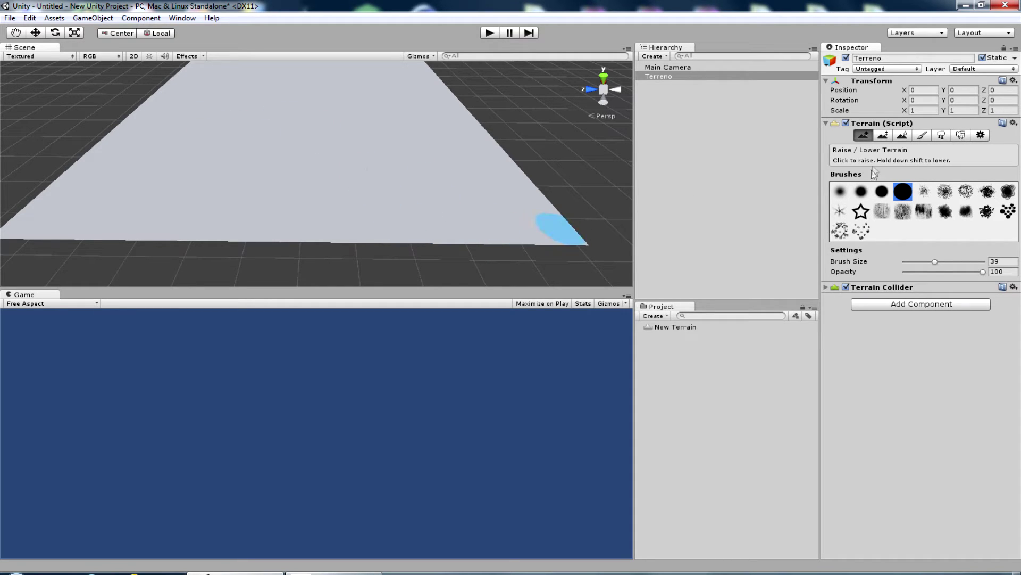
{"action": "left_click", "coordinate": [882, 191]}
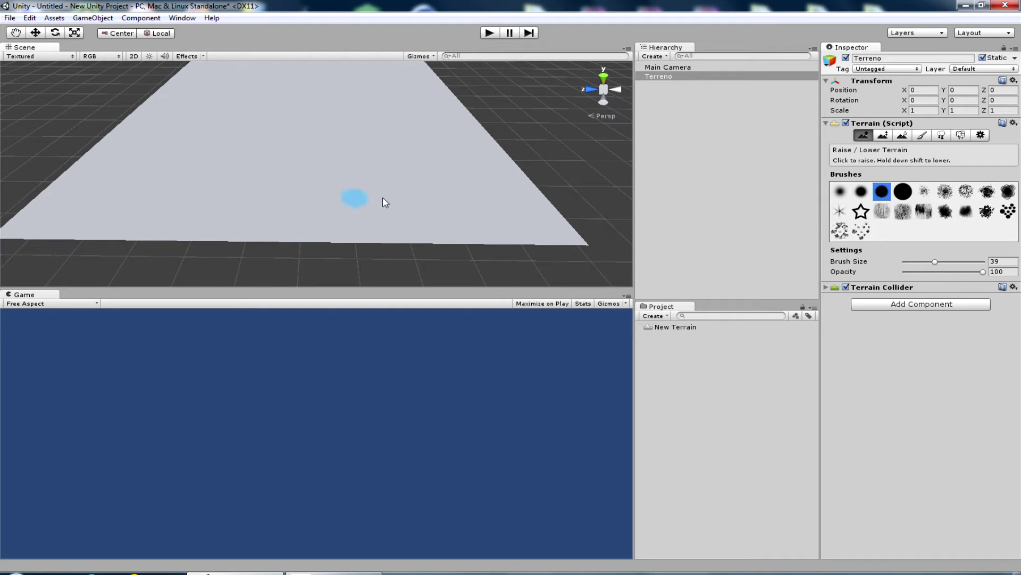
- Raise the whole Terreno terrain to height 100 with Paint Height's Flatten
{"action": "left_click", "coordinate": [882, 136]}
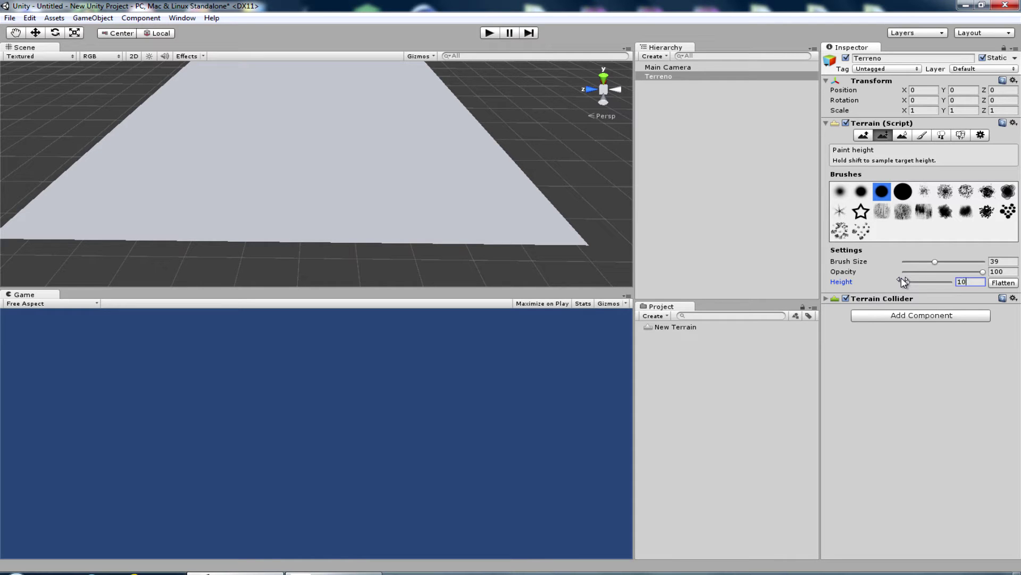
{"action": "left_click", "coordinate": [1003, 282]}
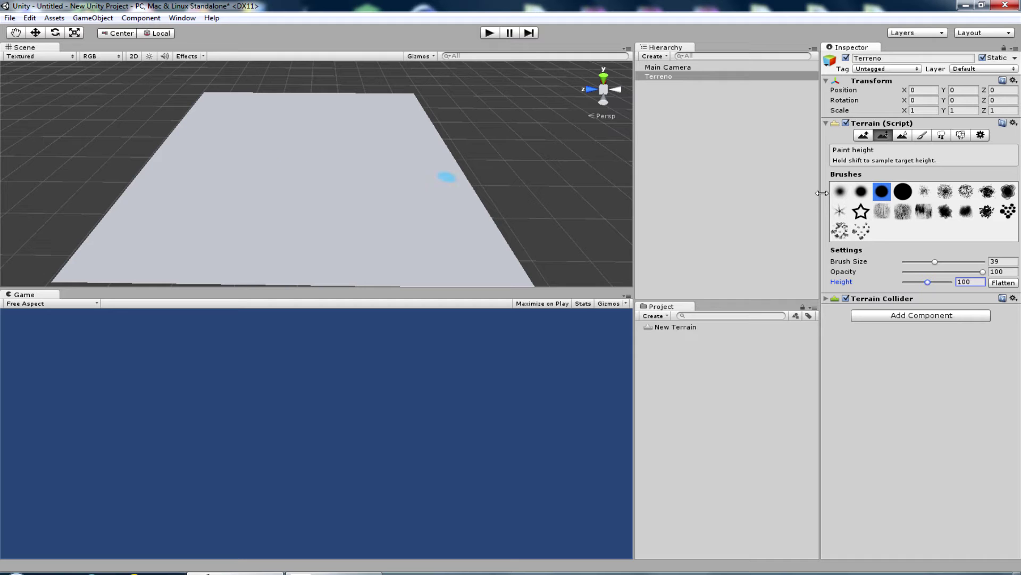
{"action": "left_click", "coordinate": [410, 196]}
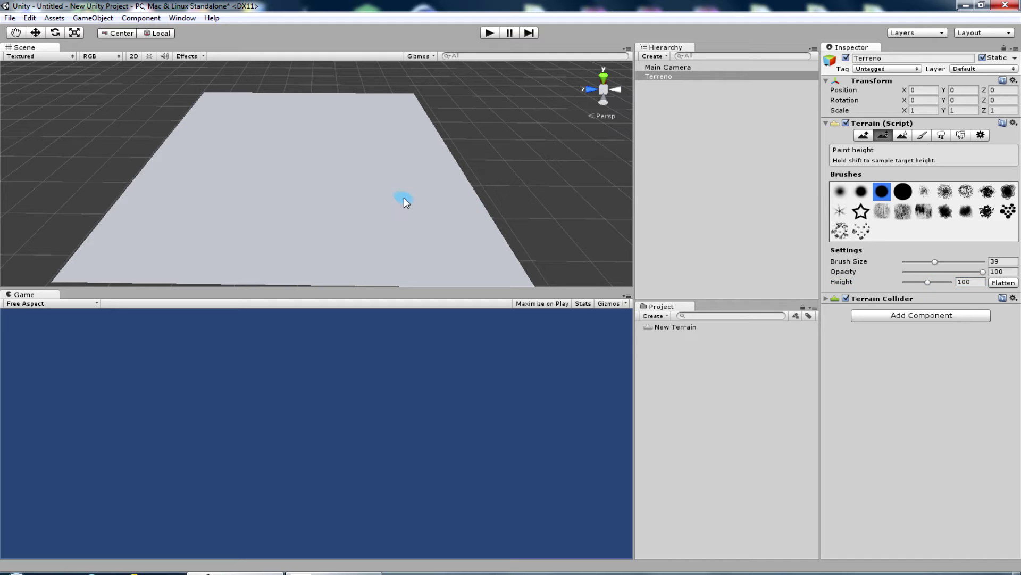
- Paint a jagged peak of raised bumps, then level the pit beside it to height 0
{"action": "left_click", "coordinate": [867, 135]}
{"action": "mouse_move", "coordinate": [481, 201]}
{"action": "left_mouse_down"}
{"action": "mouse_move", "coordinate": [401, 206]}
{"action": "mouse_move", "coordinate": [396, 217]}
{"action": "mouse_move", "coordinate": [414, 226]}
{"action": "mouse_move", "coordinate": [336, 266]}
{"action": "left_mouse_up"}
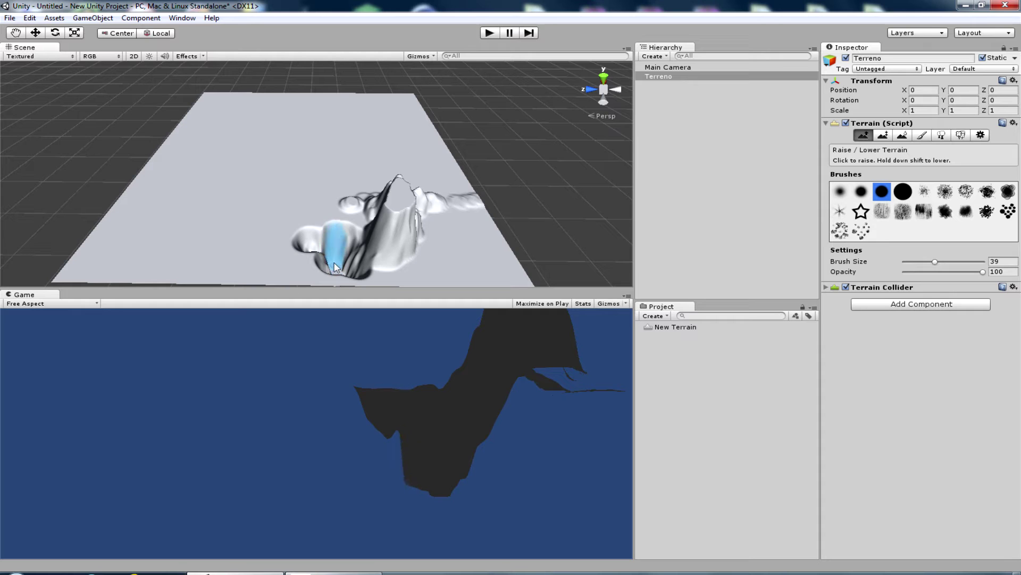
{"action": "left_click_drag", "start_coordinate": [346, 274], "coordinate": [354, 262]}
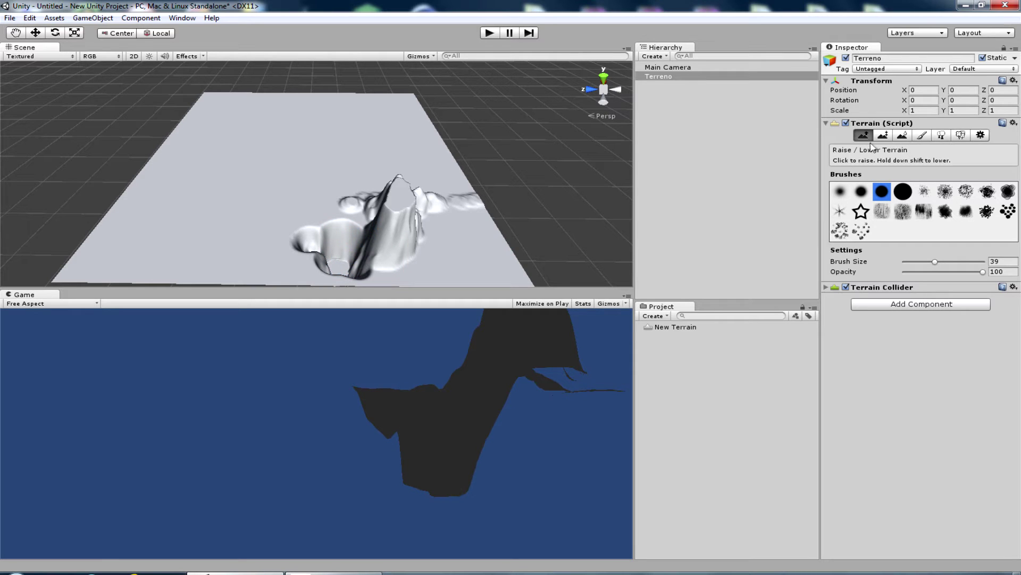
{"action": "left_click", "coordinate": [888, 134]}
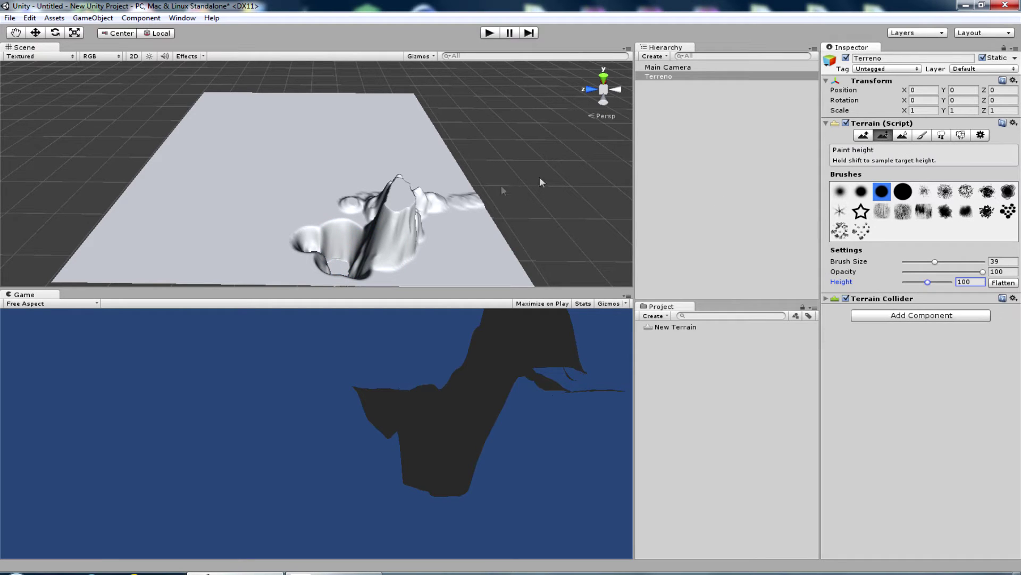
{"action": "left_click", "coordinate": [336, 269], "text": "shift"}
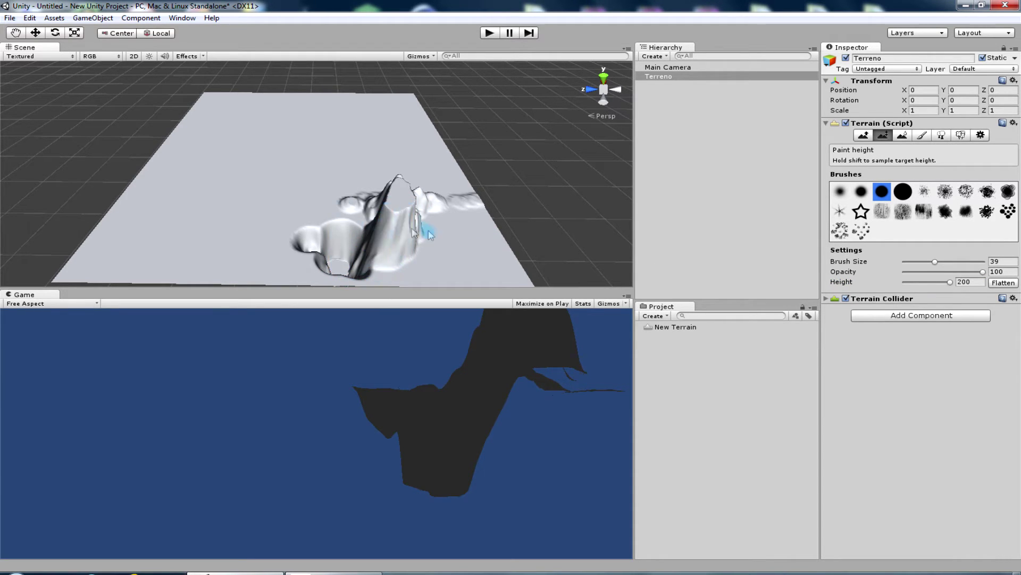
{"action": "left_click", "coordinate": [981, 135]}
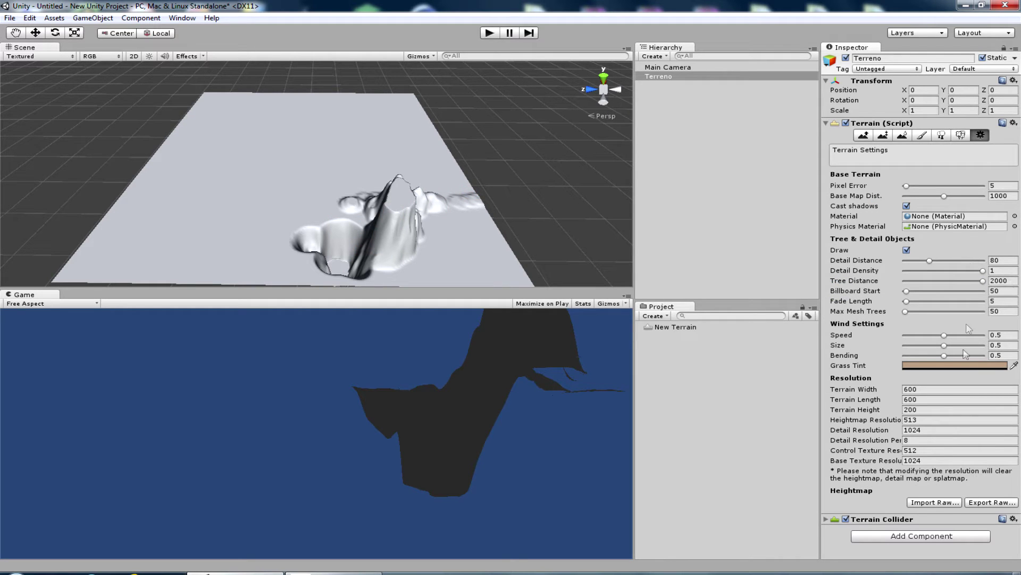
{"action": "left_click", "coordinate": [922, 403]}
{"action": "left_click", "coordinate": [915, 411]}
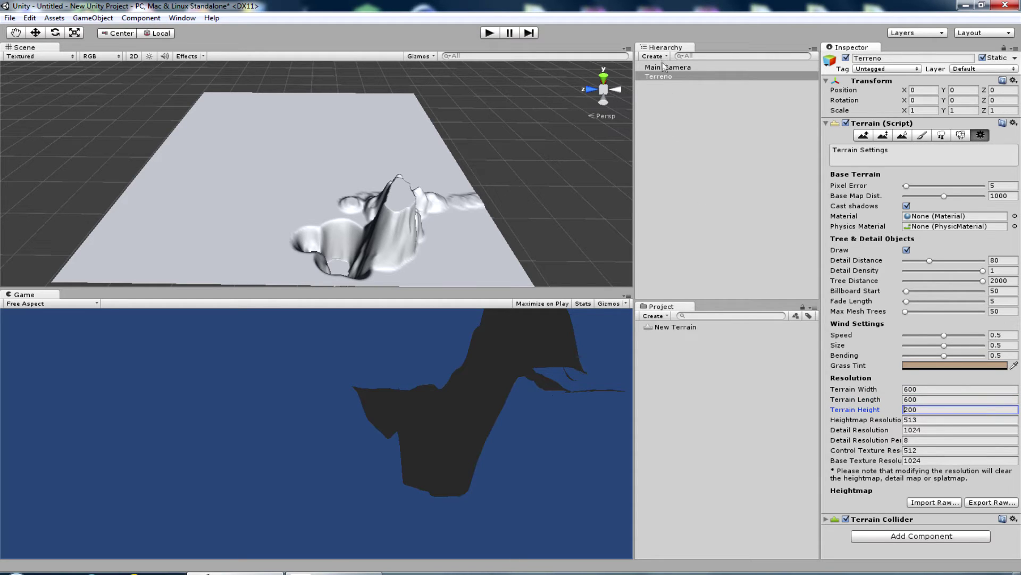
{"action": "left_click", "coordinate": [883, 136]}
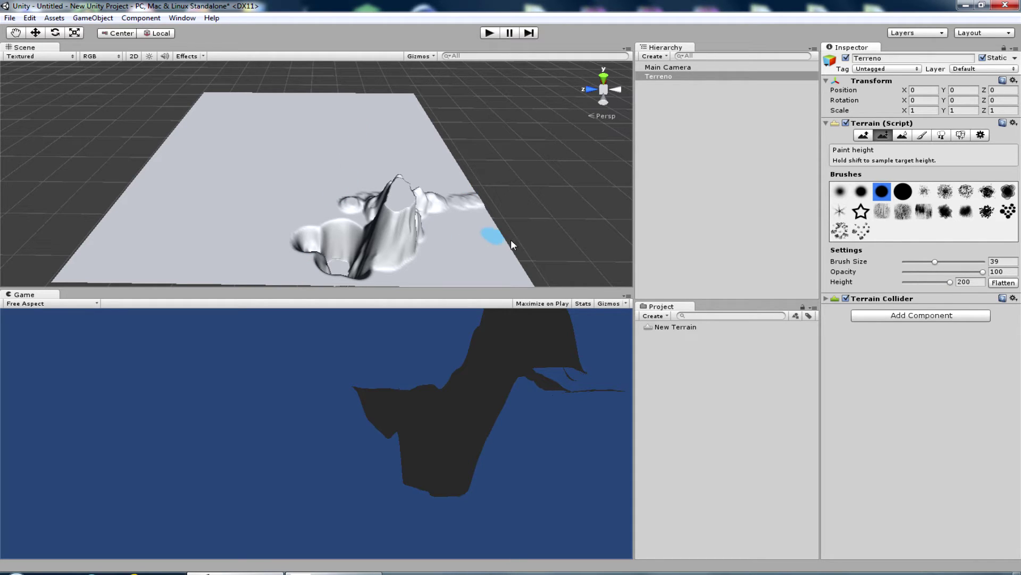
{"action": "left_click", "coordinate": [943, 283]}
{"action": "type", "text": "0"}
- Flatten Terreno to height 0, then paint a test stroke of raised bumps
{"action": "left_click", "coordinate": [1000, 285]}
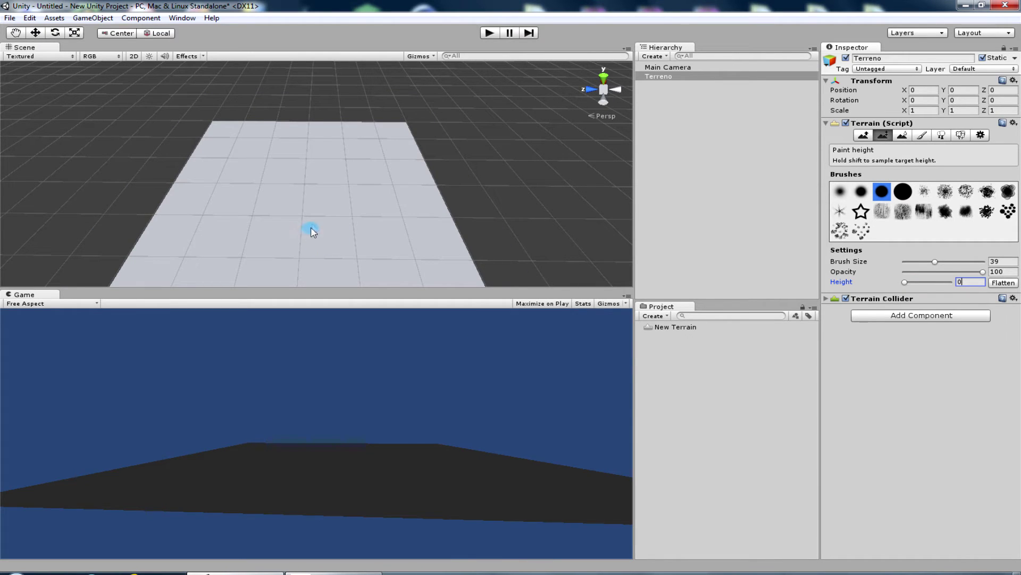
{"action": "left_click", "coordinate": [862, 137]}
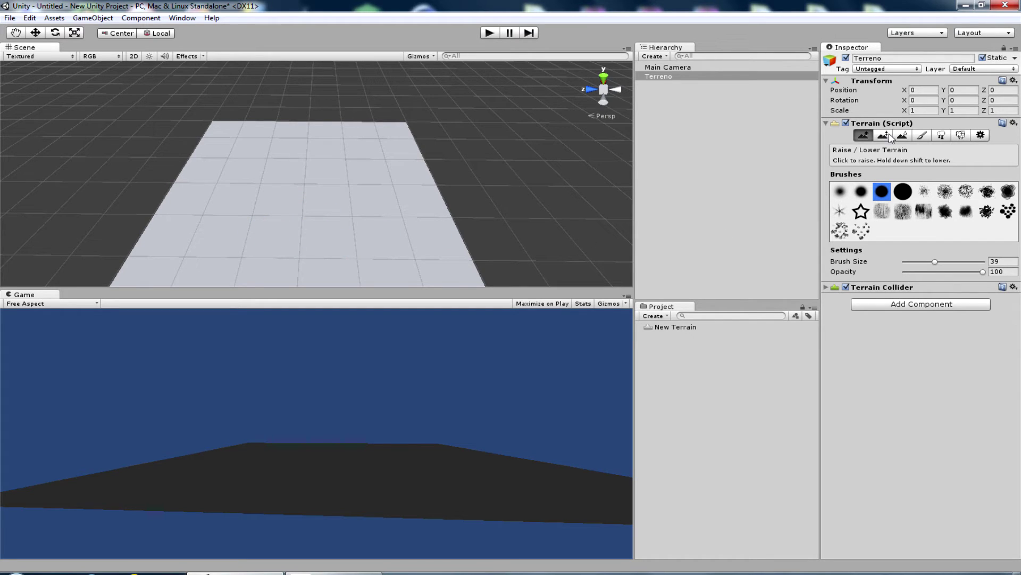
{"action": "left_click_drag", "start_coordinate": [349, 169], "coordinate": [354, 255]}
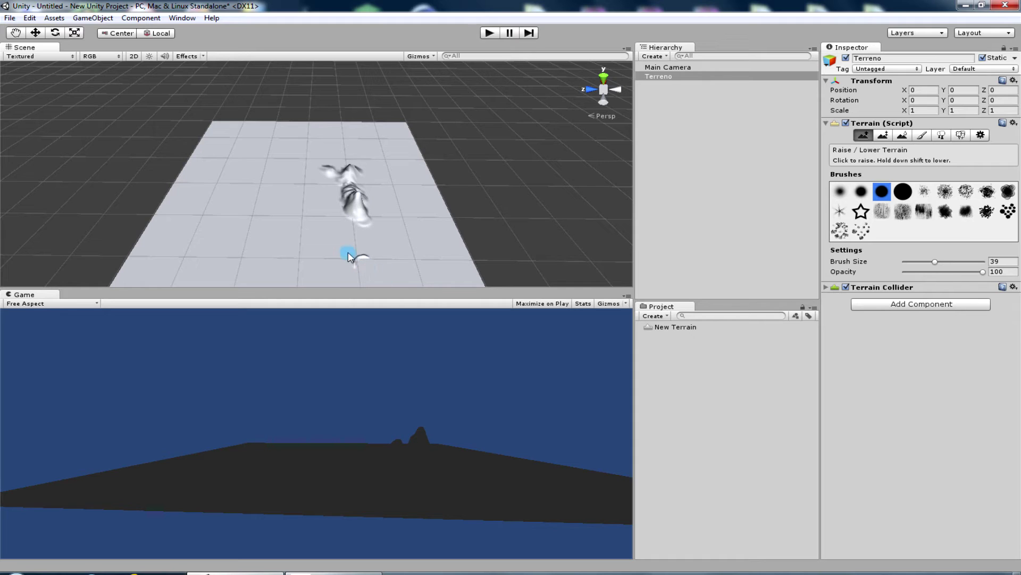
- Lower the test bumps back flat using the large round brush
{"action": "left_click", "coordinate": [903, 192]}
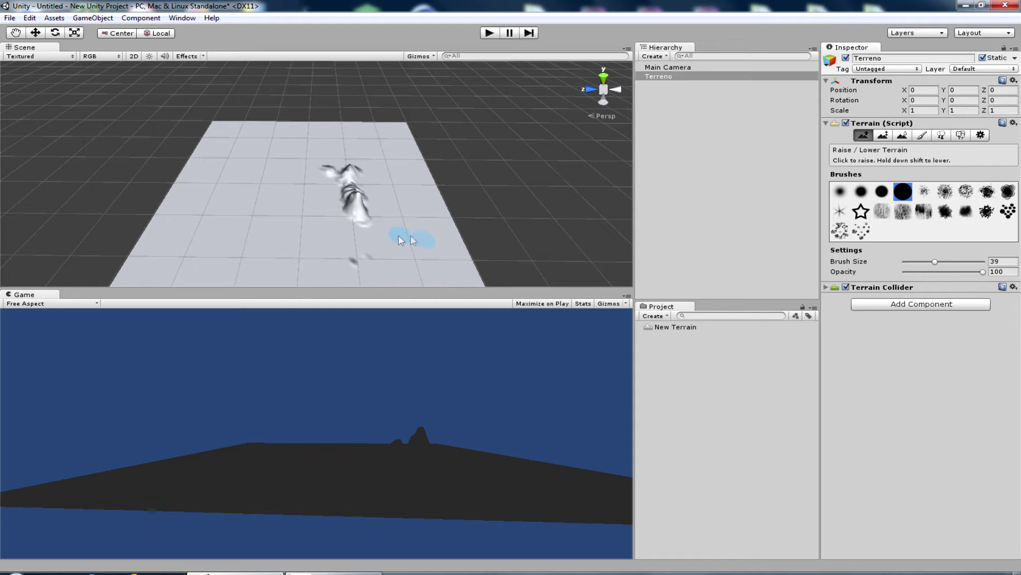
{"action": "left_click_drag", "start_coordinate": [365, 257], "coordinate": [352, 176], "text": "shift"}
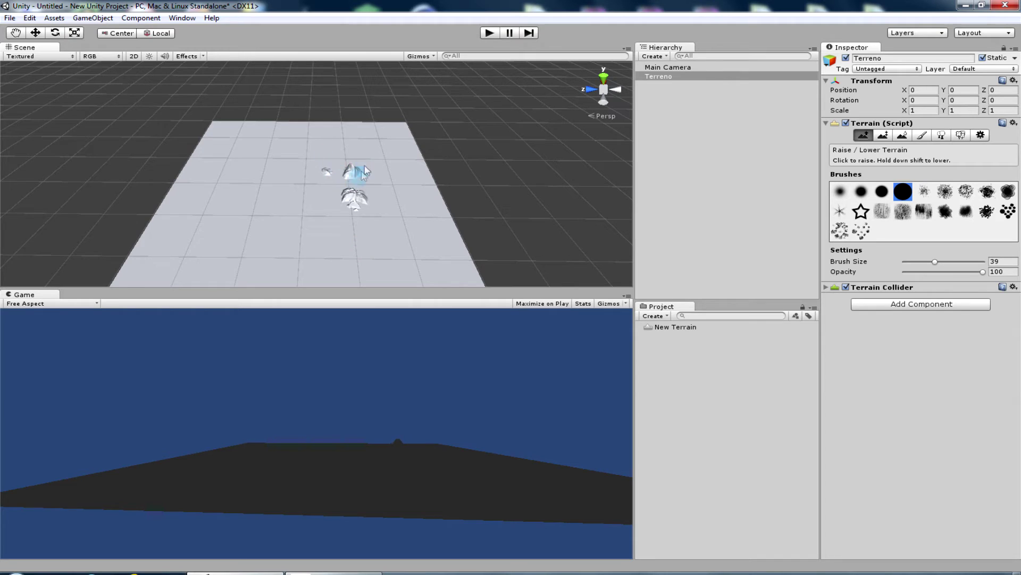
{"action": "left_click_drag", "start_coordinate": [351, 202], "coordinate": [287, 207], "text": "shift"}
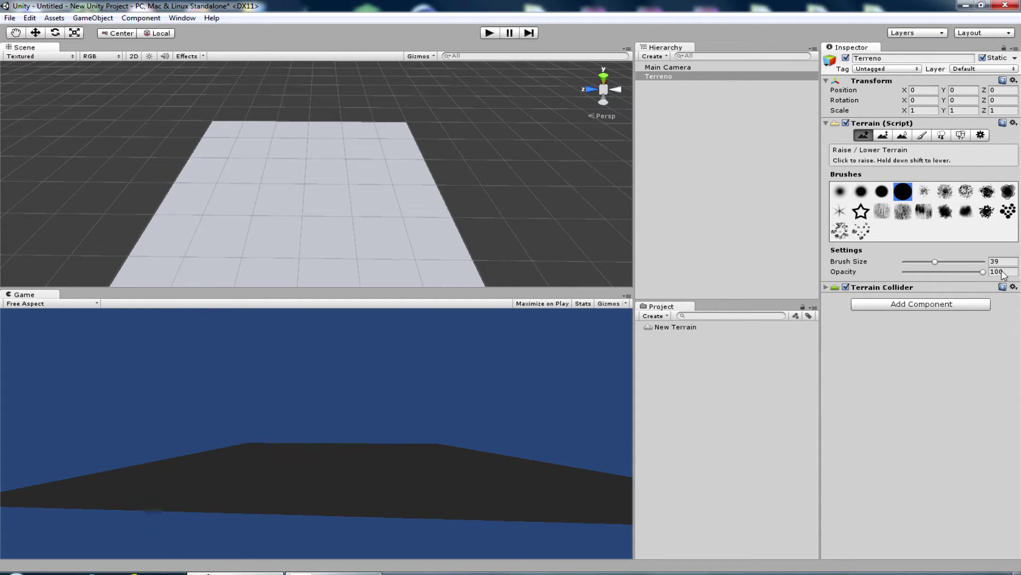
{"action": "left_click", "coordinate": [883, 135]}
{"action": "type", "text": "30"}
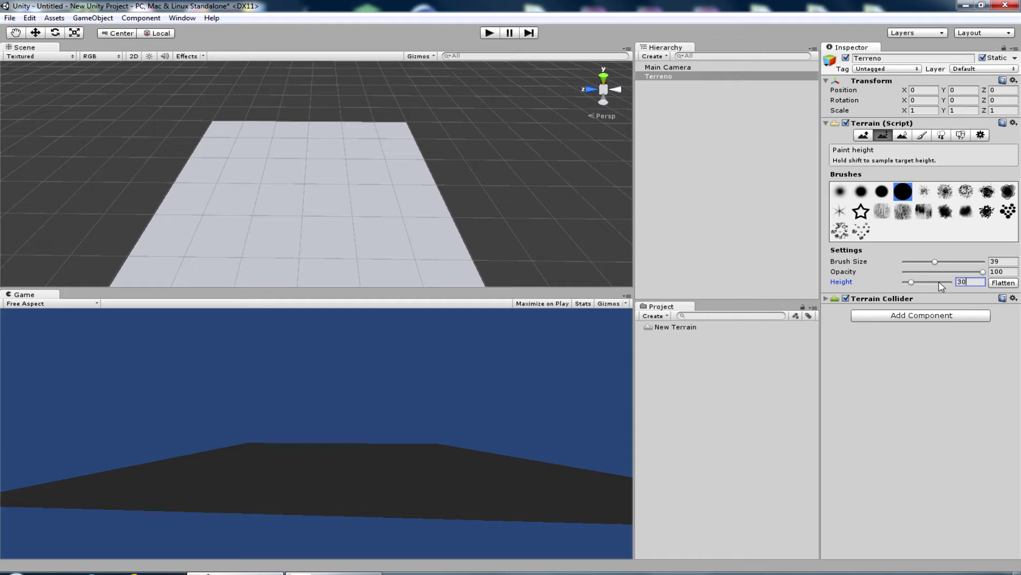
- Flatten at height 30 and set Raise/Lower to a soft round brush, low opacity, size 15
{"action": "left_click", "coordinate": [1003, 283]}
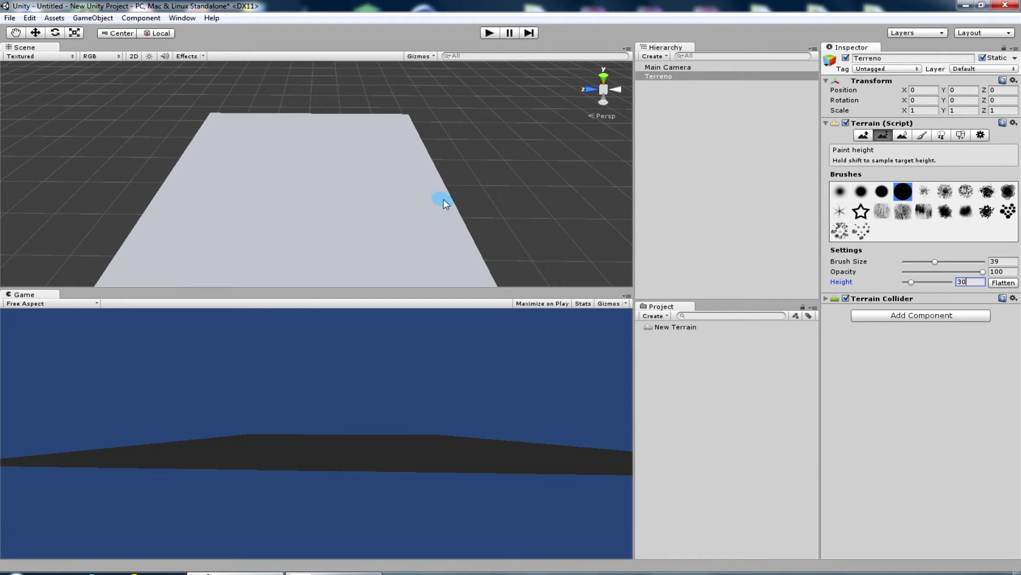
{"action": "left_click", "coordinate": [863, 195]}
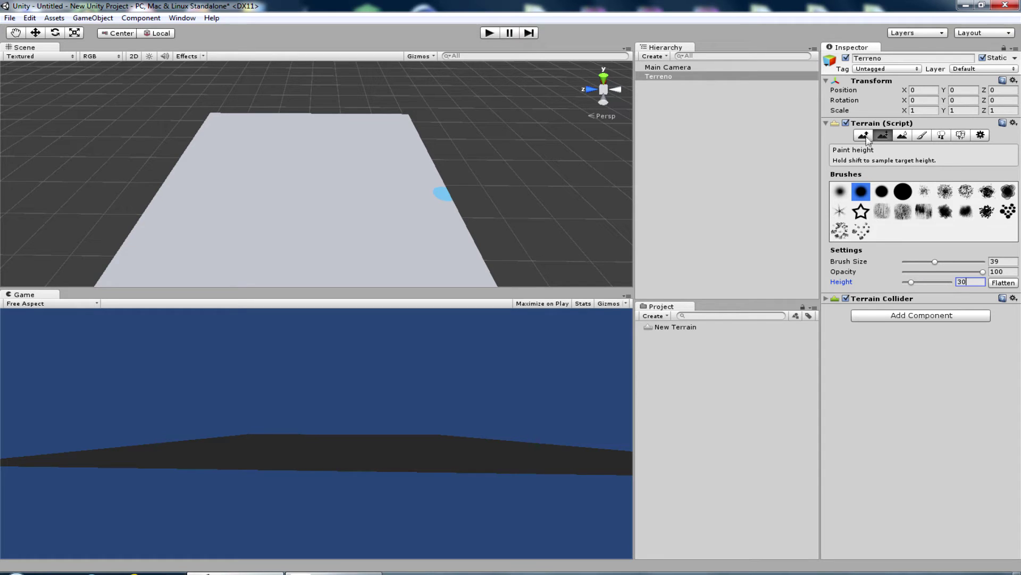
{"action": "left_click", "coordinate": [863, 136]}
{"action": "left_click", "coordinate": [942, 272]}
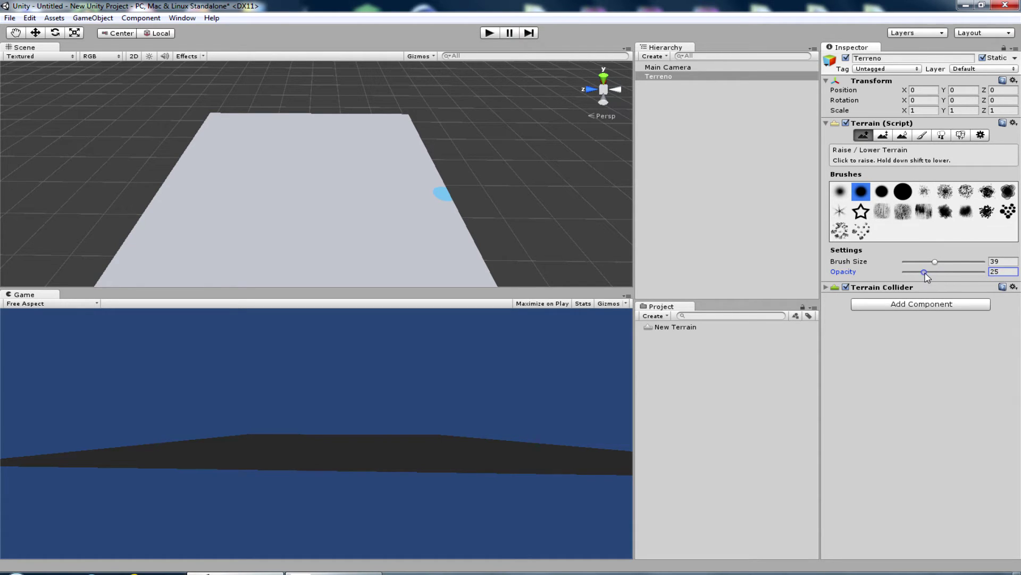
{"action": "left_click", "coordinate": [935, 262]}
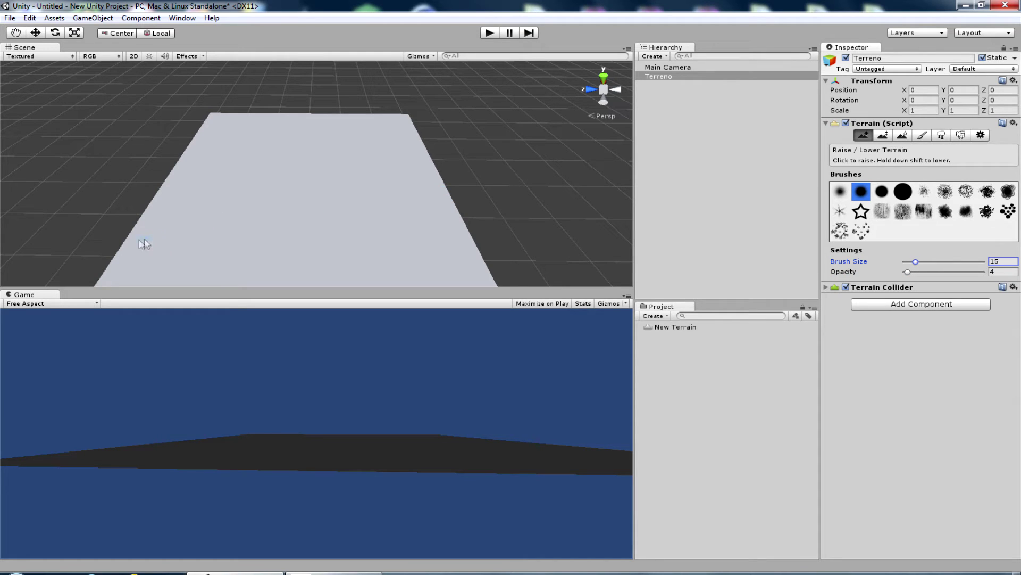
{"action": "left_click", "coordinate": [128, 248]}
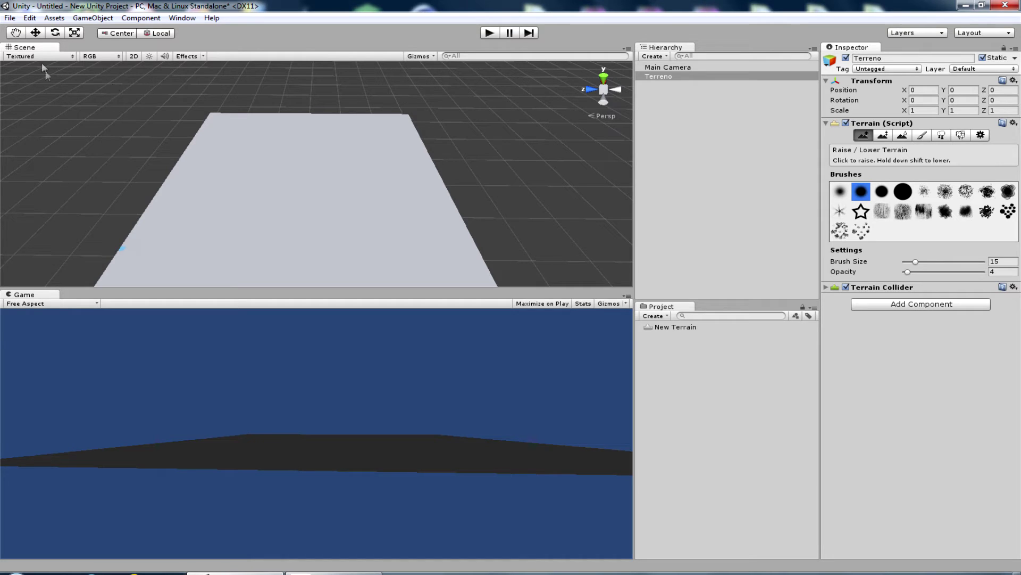
- Pan and zoom the Scene view to frame the flat terrain
{"action": "left_click", "coordinate": [15, 33]}
{"action": "left_click_drag", "start_coordinate": [143, 205], "coordinate": [171, 220]}
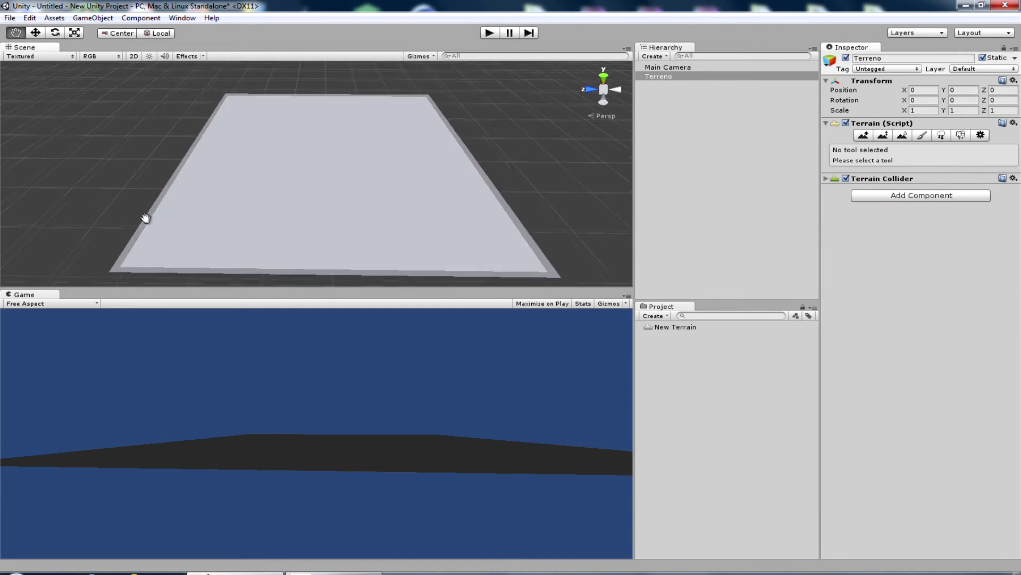
{"action": "scroll", "coordinate": [188, 216], "scroll_direction": "up", "scroll_amount": 1}
{"action": "left_click", "coordinate": [865, 136]}
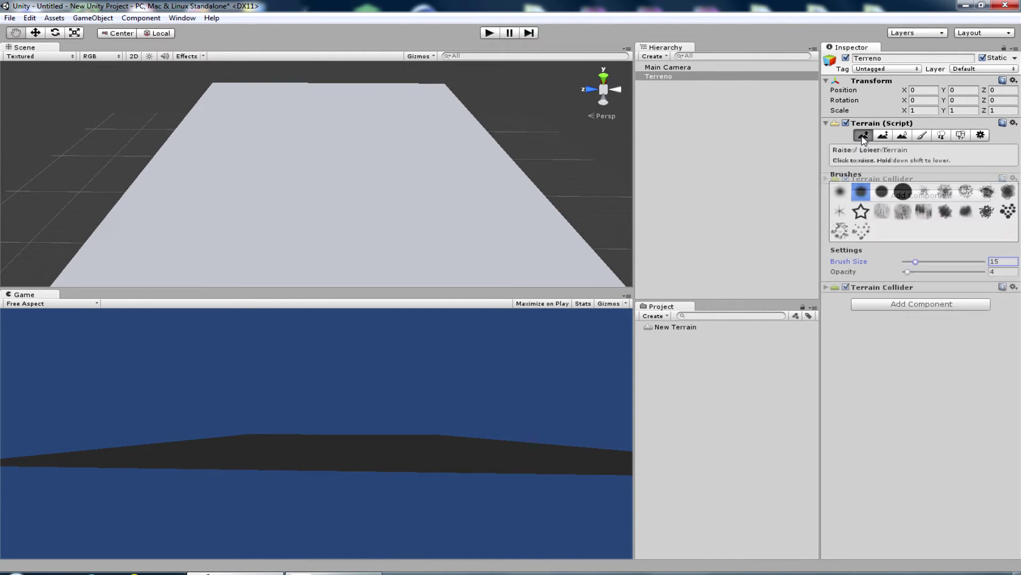
- At opacity 20 and brush size 24, raise a long ridge across the left of Terreno
{"action": "left_click", "coordinate": [921, 272]}
{"action": "left_click", "coordinate": [923, 263]}
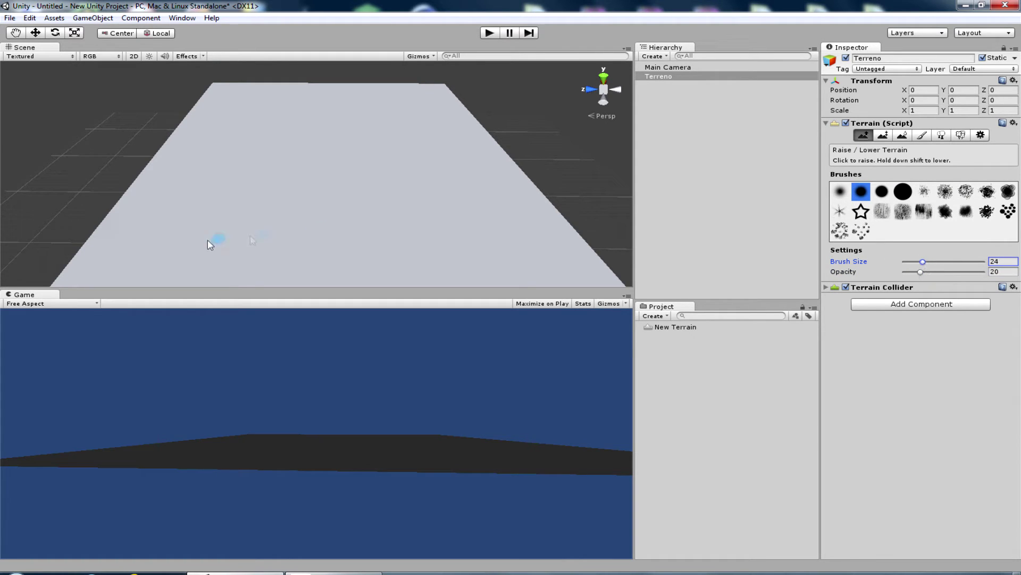
{"action": "left_click_drag", "start_coordinate": [77, 257], "coordinate": [103, 246]}
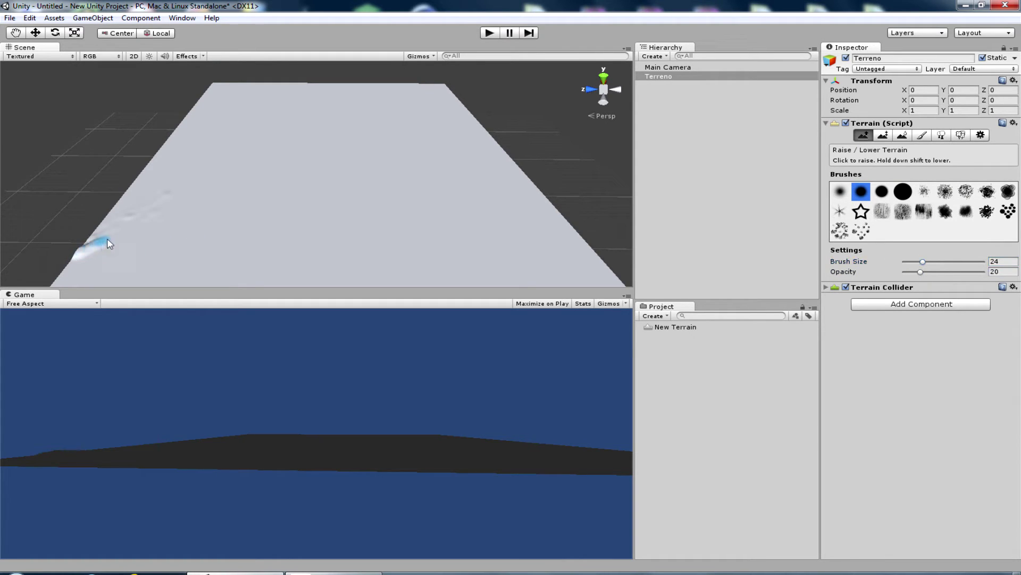
{"action": "left_click_drag", "start_coordinate": [164, 213], "coordinate": [102, 246]}
{"action": "left_click_drag", "start_coordinate": [148, 213], "coordinate": [205, 181]}
{"action": "mouse_move", "coordinate": [271, 169]}
{"action": "left_mouse_down"}
{"action": "mouse_move", "coordinate": [200, 182]}
{"action": "mouse_move", "coordinate": [88, 253]}
{"action": "mouse_move", "coordinate": [201, 186]}
{"action": "mouse_move", "coordinate": [274, 165]}
{"action": "mouse_move", "coordinate": [177, 195]}
{"action": "left_mouse_up"}
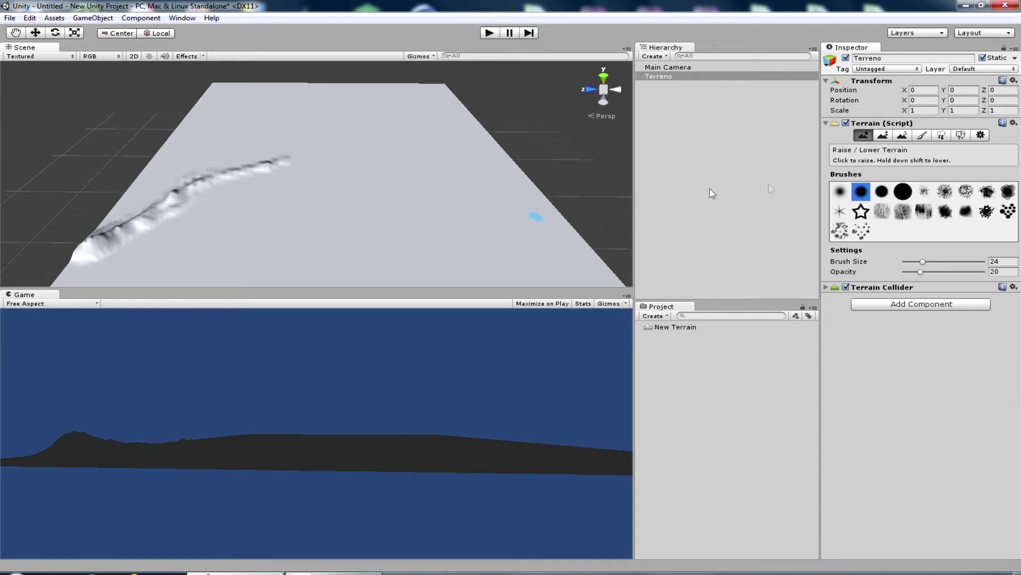
{"action": "left_click", "coordinate": [881, 195]}
{"action": "mouse_move", "coordinate": [103, 238]}
{"action": "left_mouse_down"}
{"action": "mouse_move", "coordinate": [221, 176]}
{"action": "mouse_move", "coordinate": [296, 159]}
{"action": "mouse_move", "coordinate": [240, 171]}
{"action": "mouse_move", "coordinate": [95, 239]}
{"action": "mouse_move", "coordinate": [226, 179]}
{"action": "mouse_move", "coordinate": [216, 182]}
{"action": "mouse_move", "coordinate": [322, 154]}
{"action": "mouse_move", "coordinate": [306, 160]}
{"action": "mouse_move", "coordinate": [314, 149]}
{"action": "left_mouse_up"}
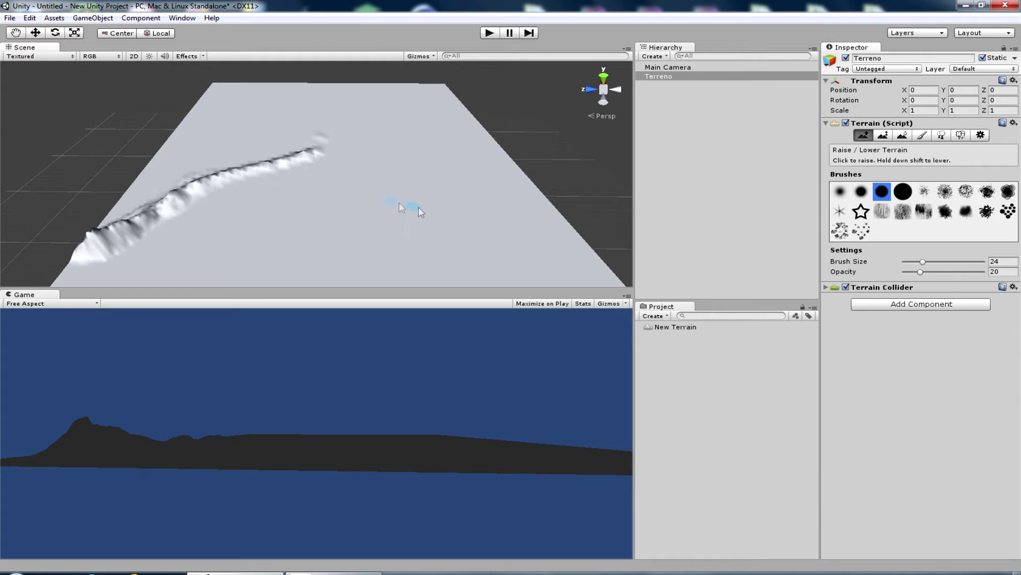
- Raise a separate hill right of centre with a tail toward the lower right
{"action": "left_click", "coordinate": [903, 191]}
{"action": "mouse_move", "coordinate": [415, 209]}
{"action": "left_mouse_down"}
{"action": "mouse_move", "coordinate": [418, 192]}
{"action": "mouse_move", "coordinate": [434, 195]}
{"action": "mouse_move", "coordinate": [410, 196]}
{"action": "mouse_move", "coordinate": [427, 192]}
{"action": "left_mouse_up"}
{"action": "left_click_drag", "start_coordinate": [431, 205], "coordinate": [468, 215]}
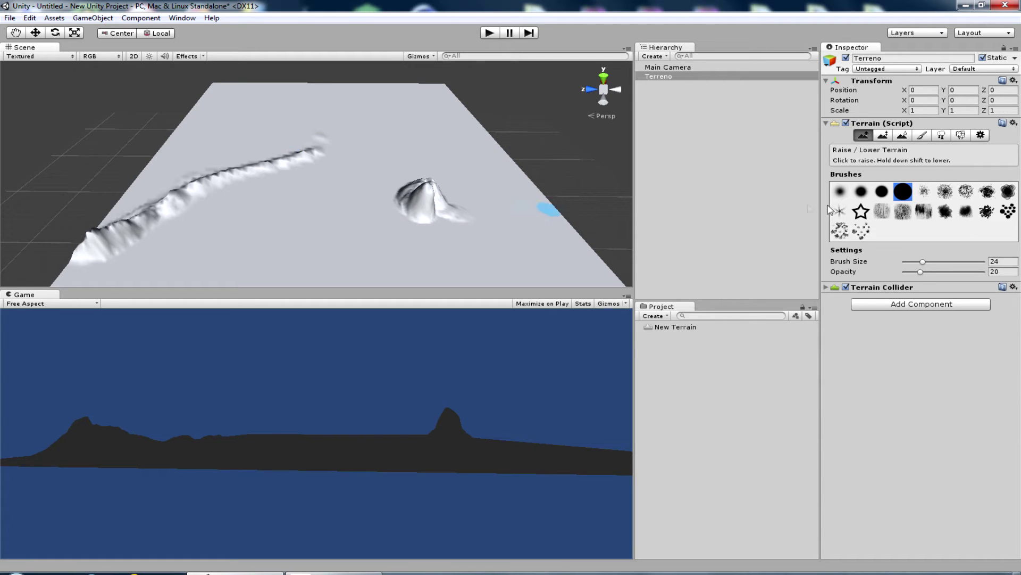
- Roughen and reshape the left ridge along its length with a scattered brush
{"action": "left_click", "coordinate": [925, 193]}
{"action": "mouse_move", "coordinate": [147, 257]}
{"action": "left_mouse_down"}
{"action": "mouse_move", "coordinate": [155, 237]}
{"action": "mouse_move", "coordinate": [238, 188]}
{"action": "mouse_move", "coordinate": [307, 168]}
{"action": "left_mouse_up"}
{"action": "mouse_move", "coordinate": [246, 192]}
{"action": "left_mouse_down"}
{"action": "mouse_move", "coordinate": [82, 269]}
{"action": "mouse_move", "coordinate": [95, 271]}
{"action": "left_mouse_up"}
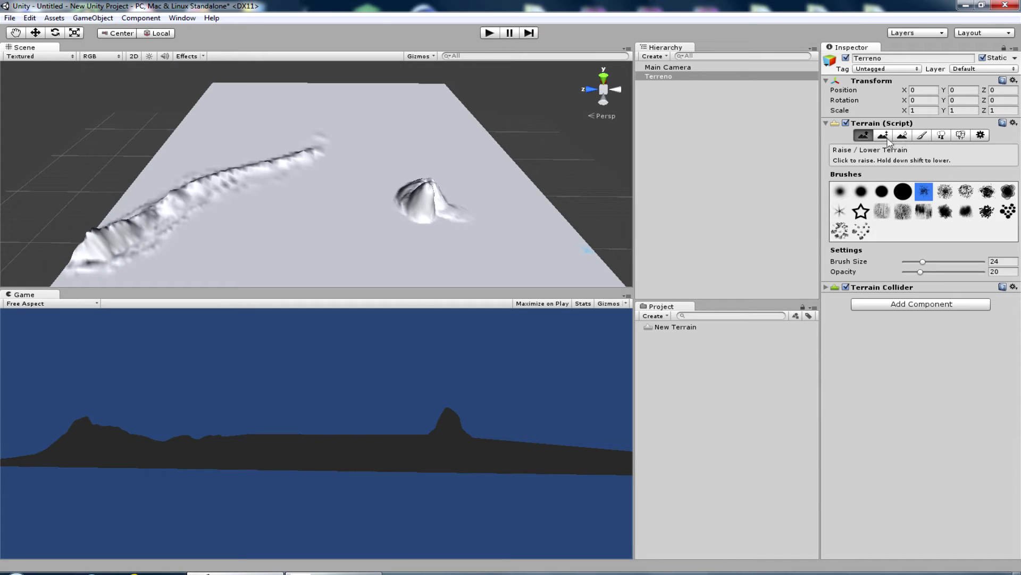
{"action": "left_click", "coordinate": [908, 137]}
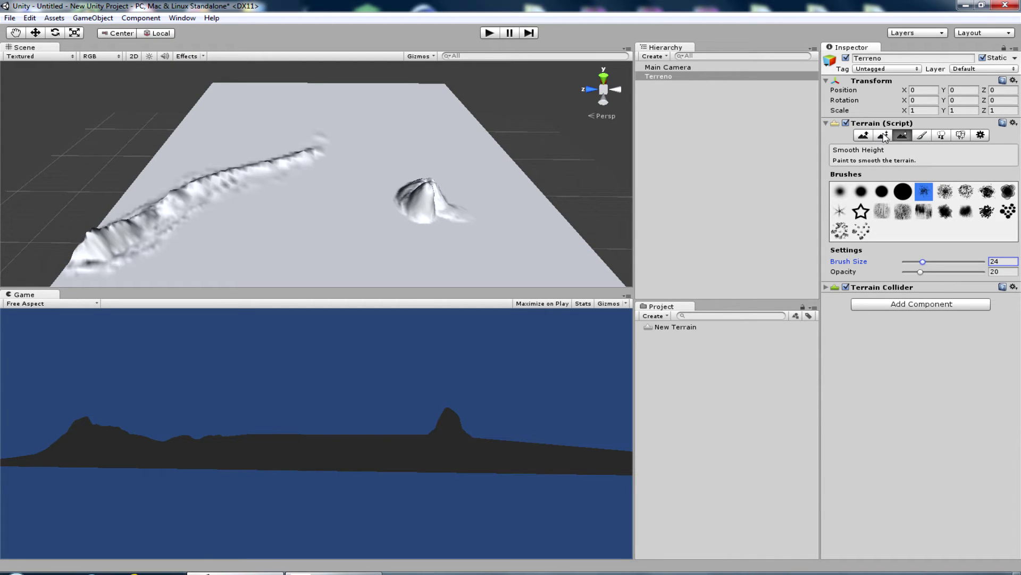
- Raise a ridge leading into the right hill and, at opacity 40, build it taller and broader
{"action": "left_click", "coordinate": [883, 193]}
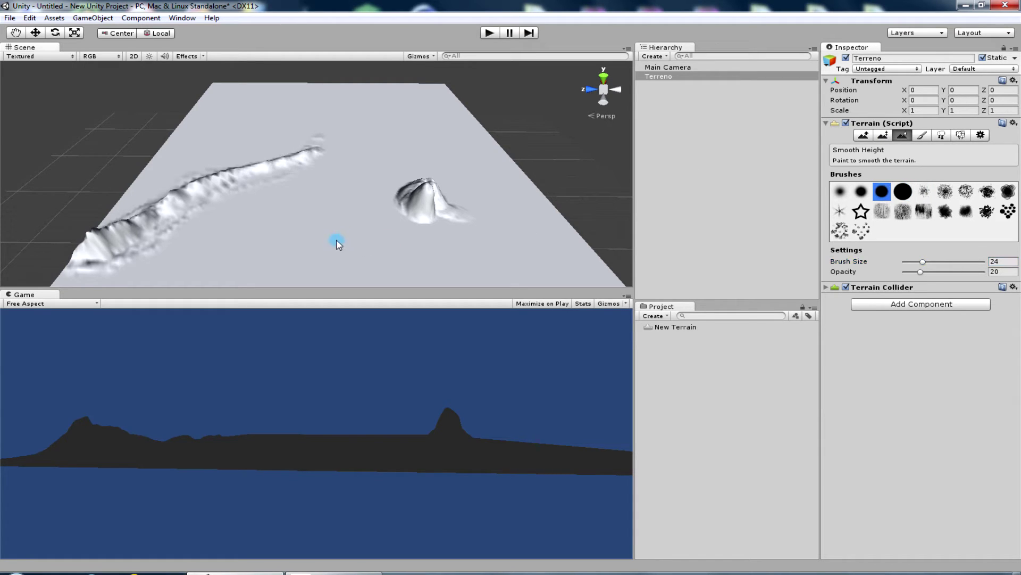
{"action": "left_click", "coordinate": [863, 137]}
{"action": "mouse_move", "coordinate": [352, 233]}
{"action": "left_mouse_down"}
{"action": "mouse_move", "coordinate": [429, 225]}
{"action": "mouse_move", "coordinate": [420, 223]}
{"action": "mouse_move", "coordinate": [444, 240]}
{"action": "mouse_move", "coordinate": [398, 230]}
{"action": "left_mouse_up"}
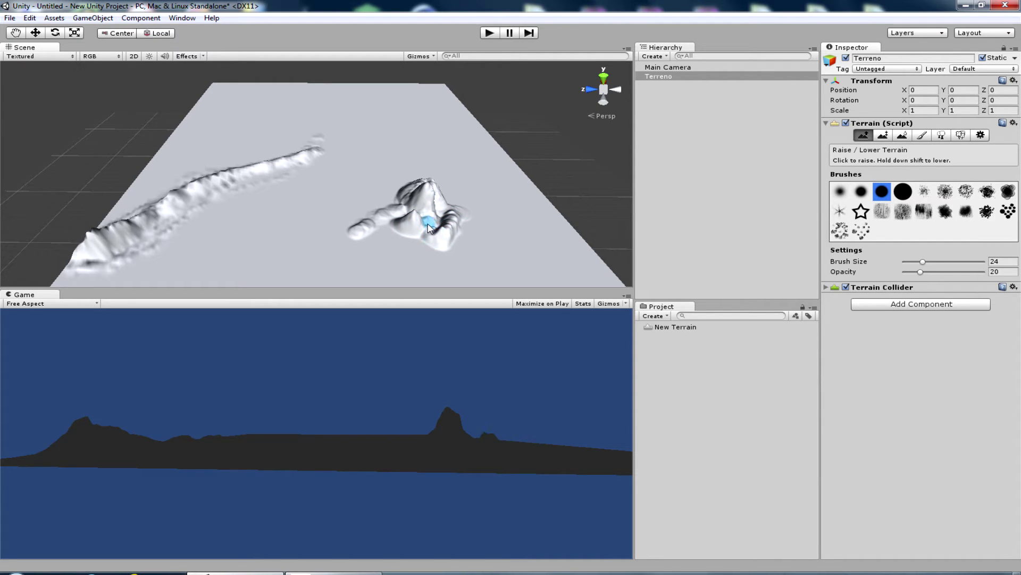
{"action": "left_click_drag", "start_coordinate": [920, 271], "coordinate": [935, 272]}
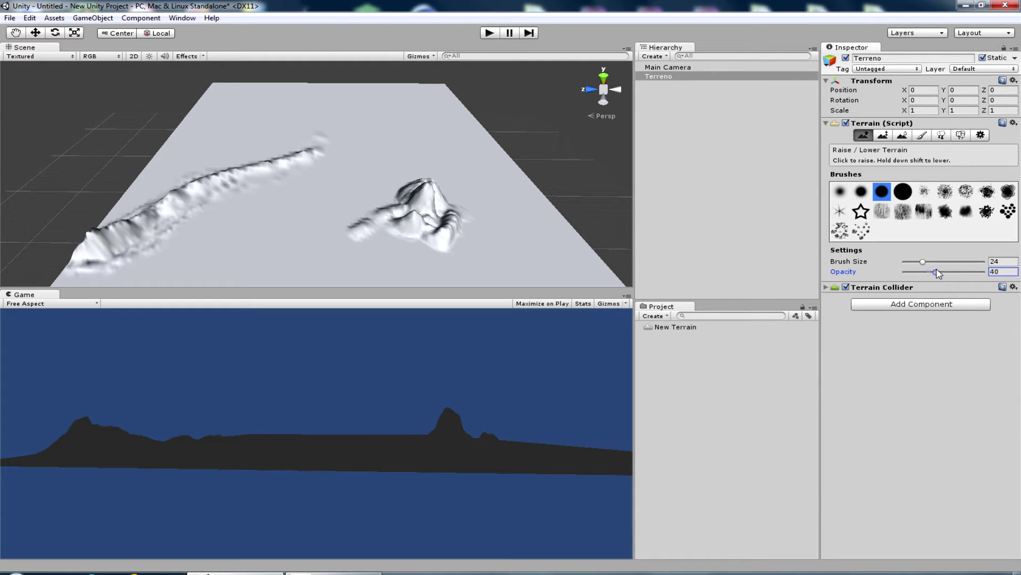
{"action": "mouse_move", "coordinate": [433, 237]}
{"action": "left_mouse_down"}
{"action": "mouse_move", "coordinate": [343, 227]}
{"action": "mouse_move", "coordinate": [524, 272]}
{"action": "mouse_move", "coordinate": [433, 255]}
{"action": "mouse_move", "coordinate": [460, 225]}
{"action": "left_mouse_up"}
{"action": "left_click", "coordinate": [16, 33]}
- Smooth the mountain's front flank, right ridge and peak with Smooth Height and a soft round brush
{"action": "mouse_move", "coordinate": [220, 94]}
{"action": "left_mouse_down"}
{"action": "mouse_move", "coordinate": [443, 116]}
{"action": "mouse_move", "coordinate": [369, 171]}
{"action": "mouse_move", "coordinate": [492, 177]}
{"action": "left_mouse_up"}
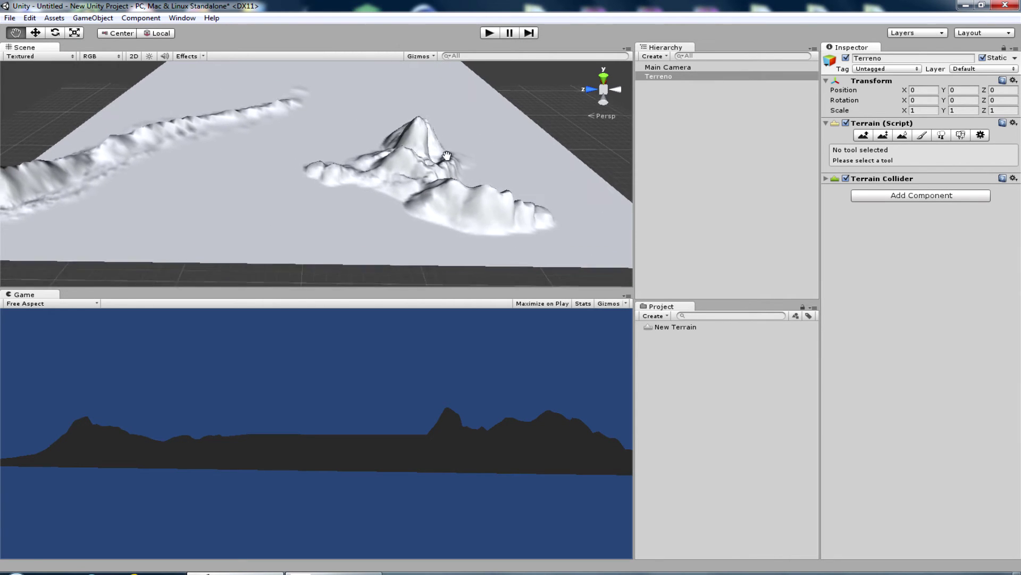
{"action": "scroll", "coordinate": [482, 149], "scroll_direction": "up", "scroll_amount": 5}
{"action": "left_click_drag", "start_coordinate": [472, 122], "coordinate": [463, 123]}
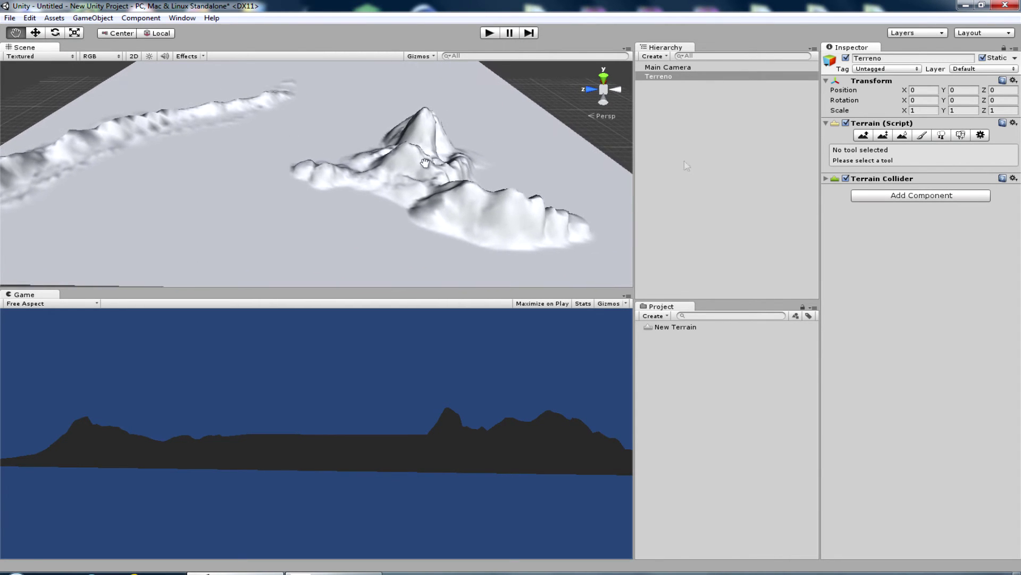
{"action": "left_click", "coordinate": [902, 136]}
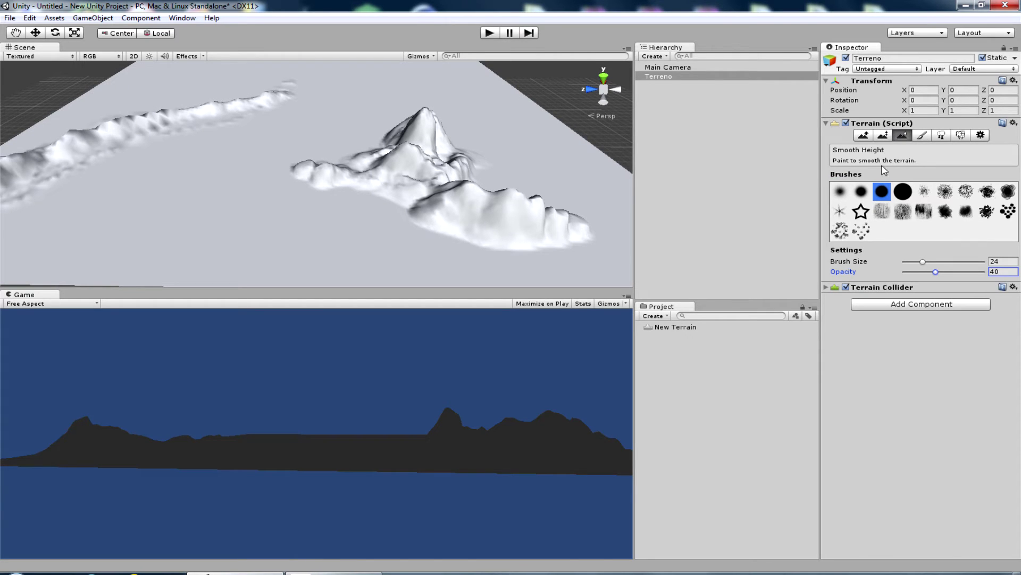
{"action": "left_click", "coordinate": [862, 193]}
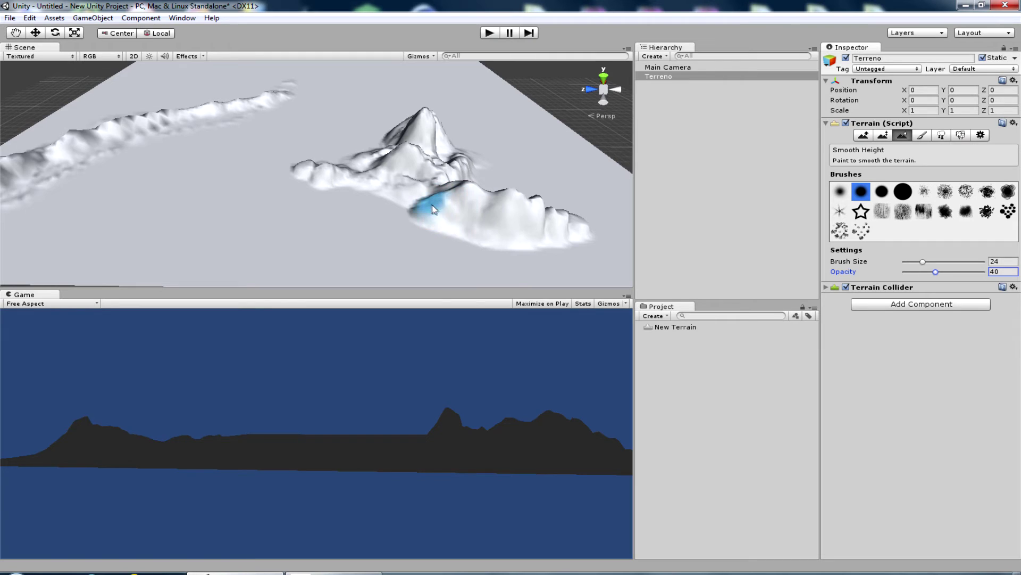
{"action": "left_click_drag", "start_coordinate": [456, 200], "coordinate": [559, 210]}
{"action": "left_click_drag", "start_coordinate": [449, 207], "coordinate": [595, 224]}
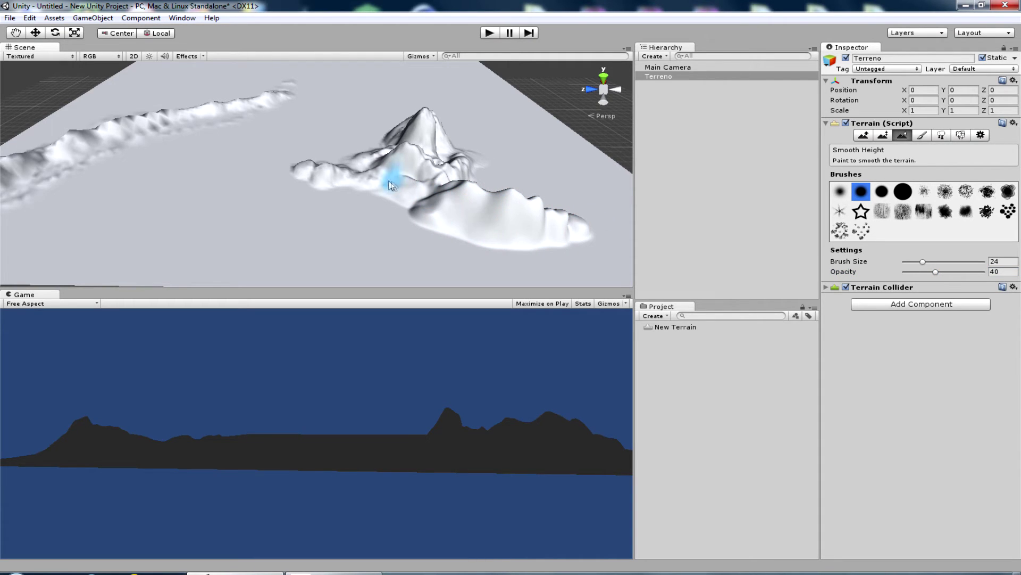
{"action": "left_click_drag", "start_coordinate": [402, 150], "coordinate": [425, 139]}
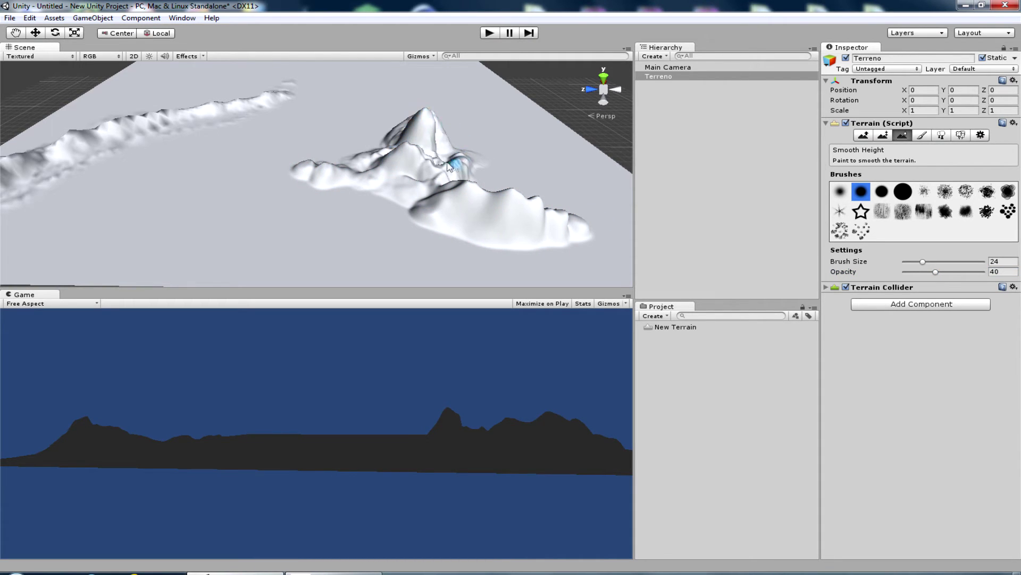
{"action": "left_click_drag", "start_coordinate": [425, 139], "coordinate": [422, 121]}
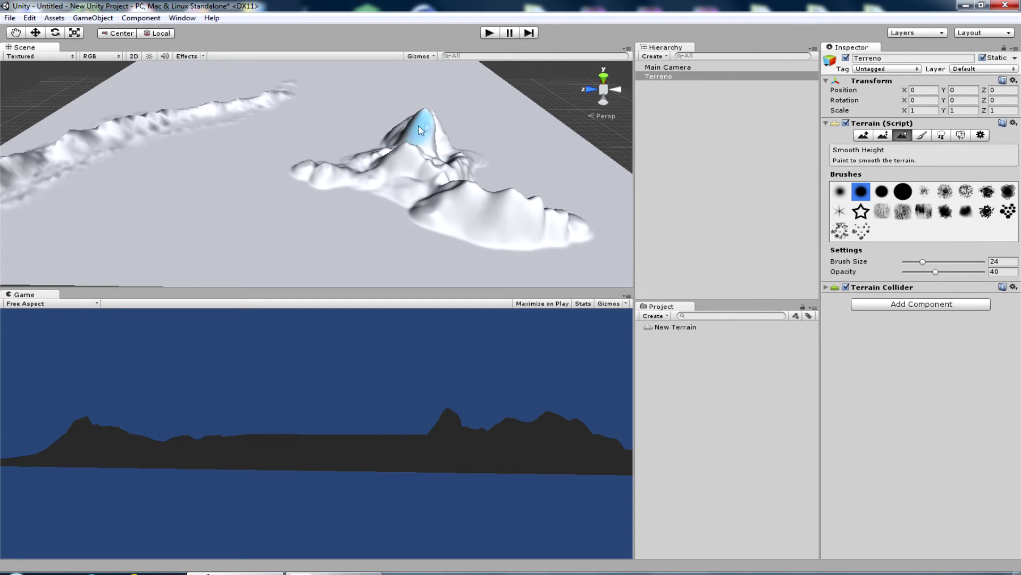
- Smooth the jagged left ridge's crest and the mountain's left lobe and folds
{"action": "mouse_move", "coordinate": [139, 136]}
{"action": "left_mouse_down"}
{"action": "mouse_move", "coordinate": [1, 174]}
{"action": "mouse_move", "coordinate": [456, 169]}
{"action": "left_mouse_up"}
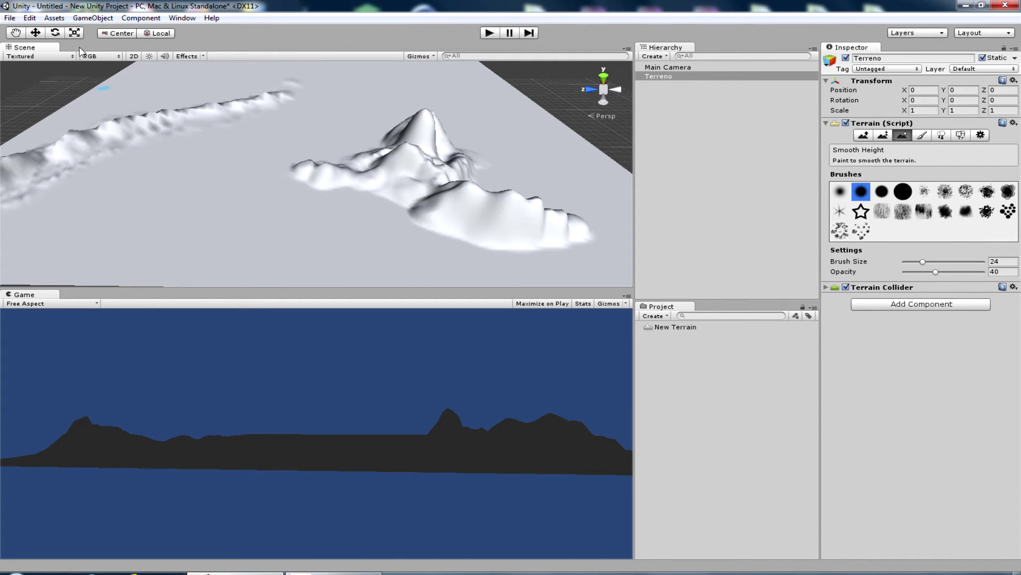
{"action": "left_click_drag", "start_coordinate": [100, 164], "coordinate": [41, 160], "text": "alt"}
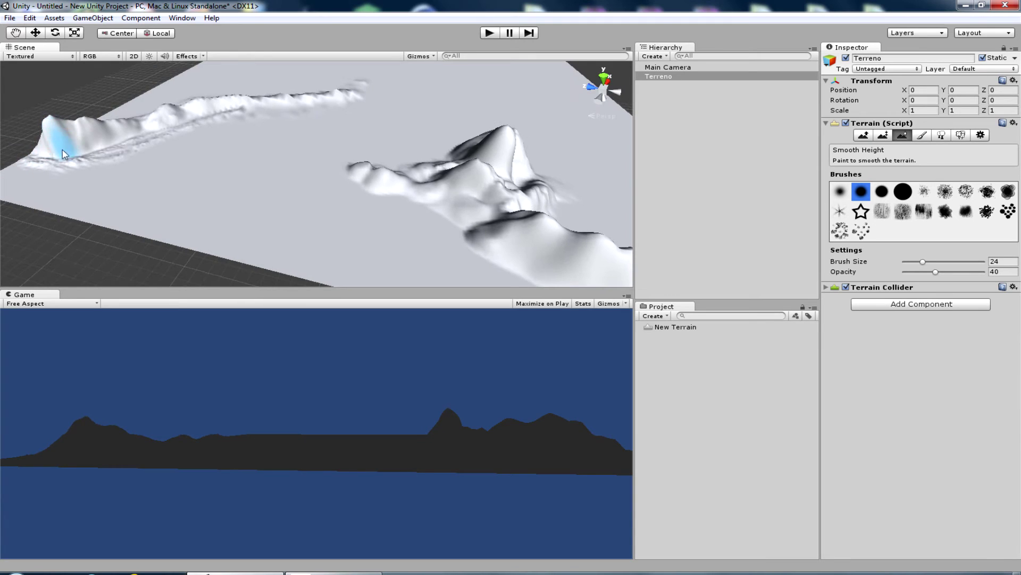
{"action": "left_click_drag", "start_coordinate": [122, 135], "coordinate": [337, 96]}
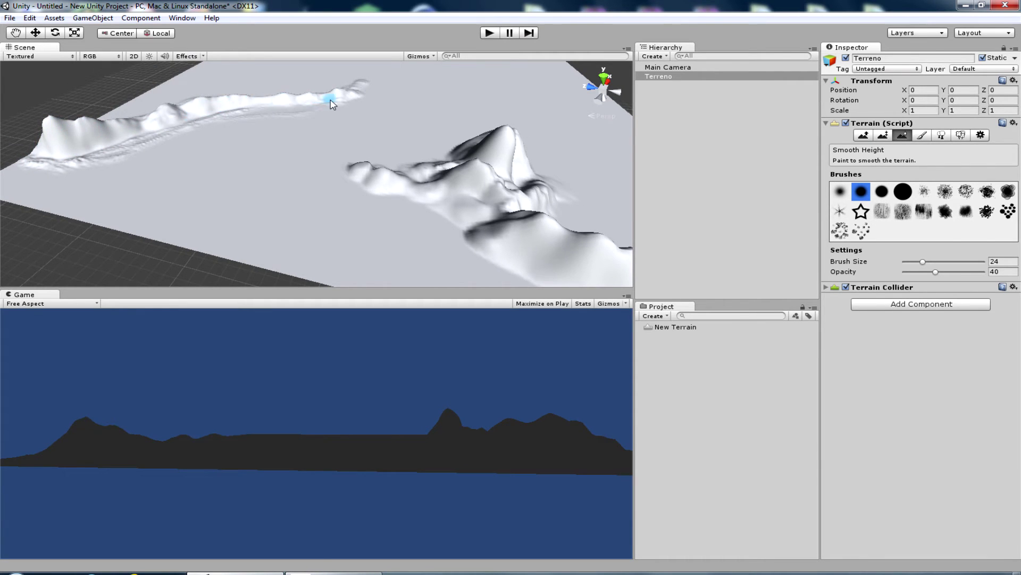
{"action": "mouse_move", "coordinate": [320, 155]}
{"action": "left_mouse_down", "text": "alt"}
{"action": "mouse_move", "coordinate": [375, 155]}
{"action": "mouse_move", "coordinate": [366, 163]}
{"action": "left_mouse_up", "text": "alt"}
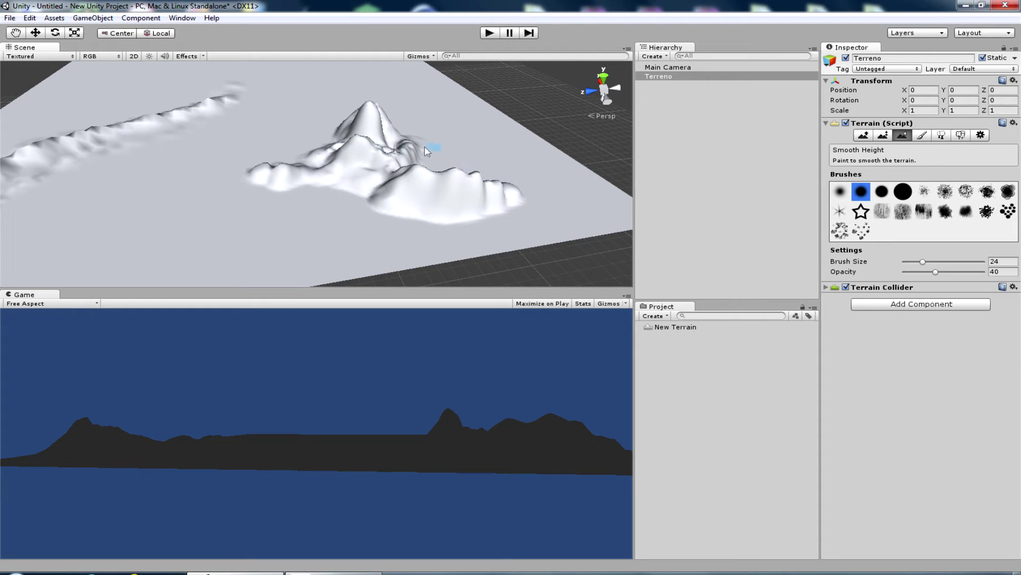
{"action": "mouse_move", "coordinate": [170, 136]}
{"action": "left_mouse_down"}
{"action": "mouse_move", "coordinate": [295, 170]}
{"action": "mouse_move", "coordinate": [471, 183]}
{"action": "mouse_move", "coordinate": [438, 189]}
{"action": "mouse_move", "coordinate": [389, 156]}
{"action": "left_mouse_up"}
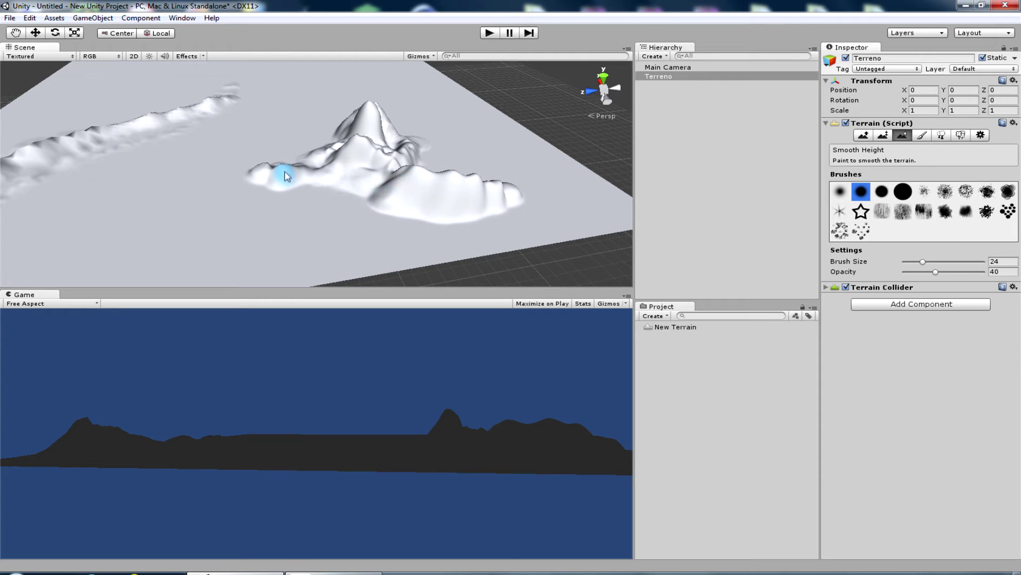
{"action": "left_click_drag", "start_coordinate": [390, 156], "coordinate": [295, 178]}
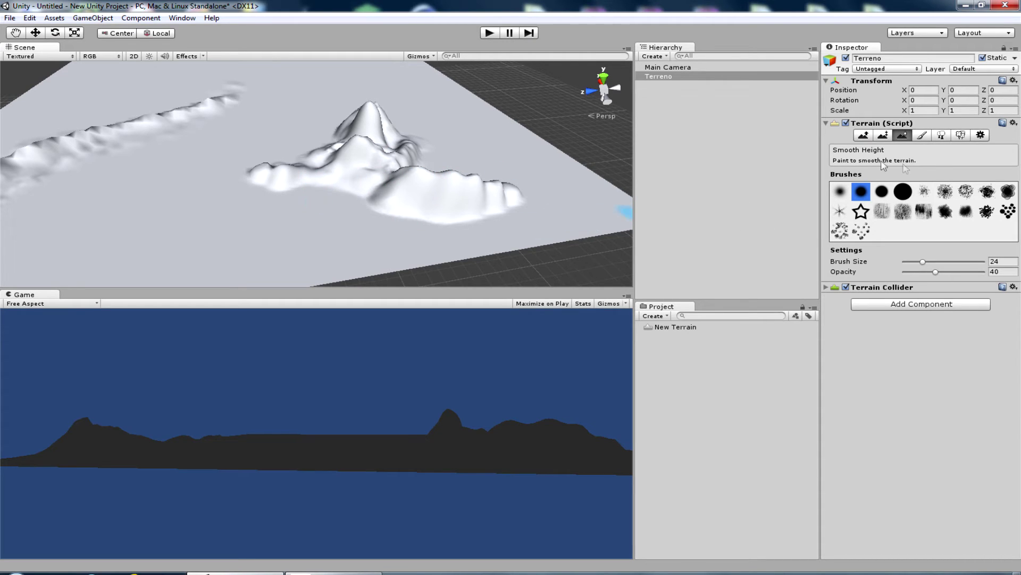
{"action": "left_click", "coordinate": [923, 136]}
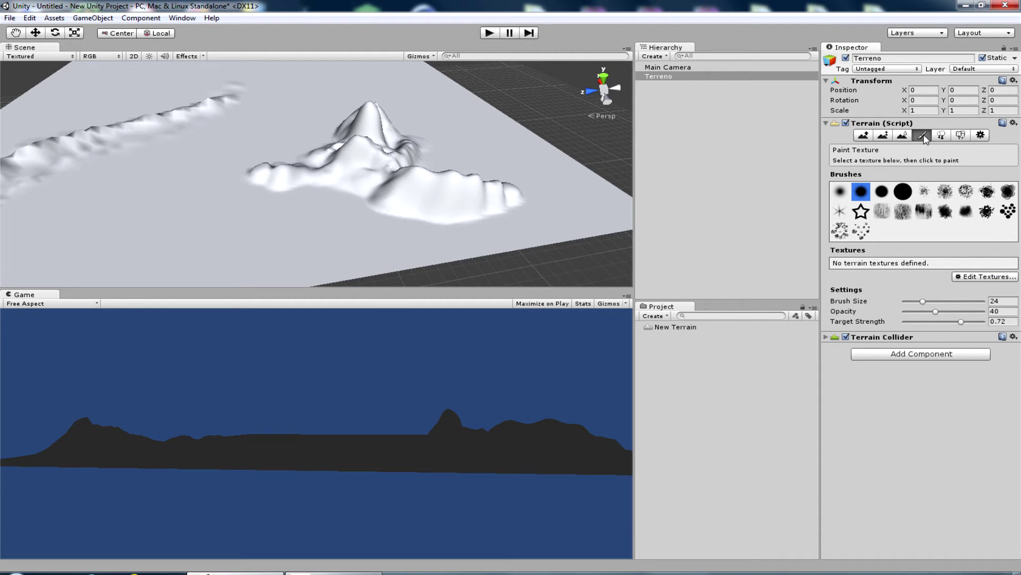
{"action": "mouse_move", "coordinate": [263, 158]}
{"action": "left_mouse_down", "text": "alt"}
{"action": "mouse_move", "coordinate": [217, 134]}
{"action": "mouse_move", "coordinate": [205, 114]}
{"action": "left_mouse_up", "text": "alt"}
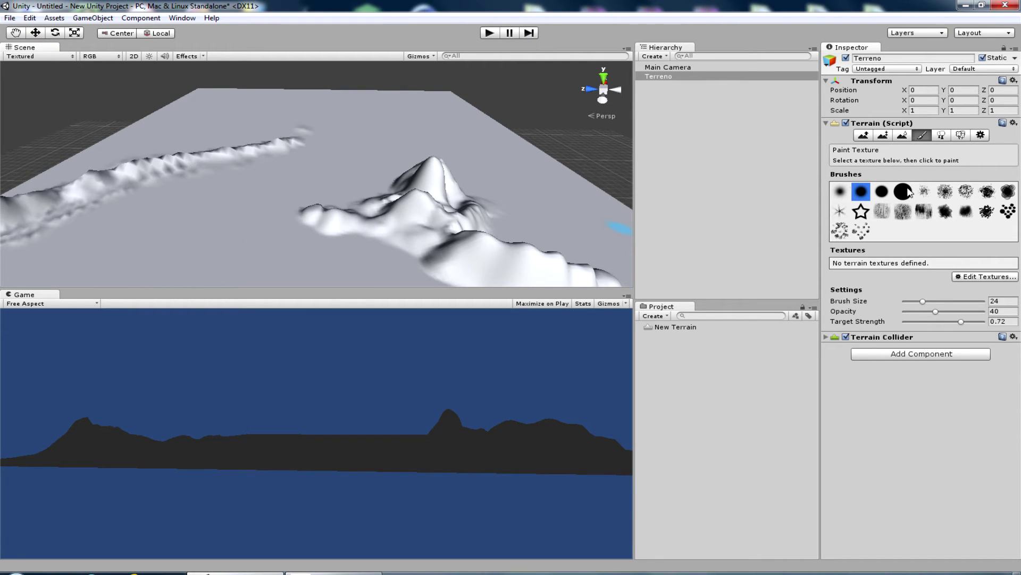
{"action": "left_click", "coordinate": [976, 279]}
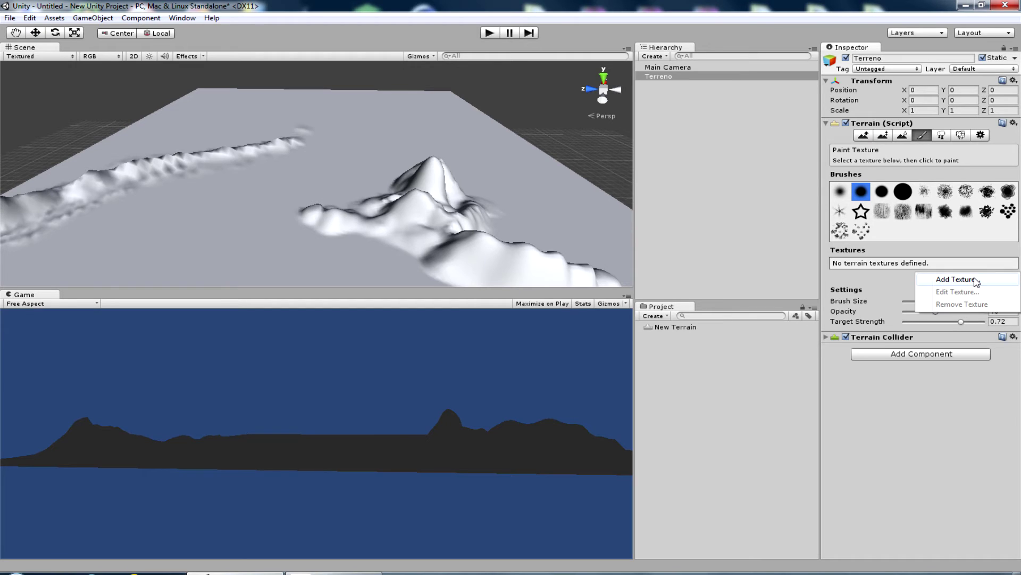
{"action": "left_click", "coordinate": [959, 280]}
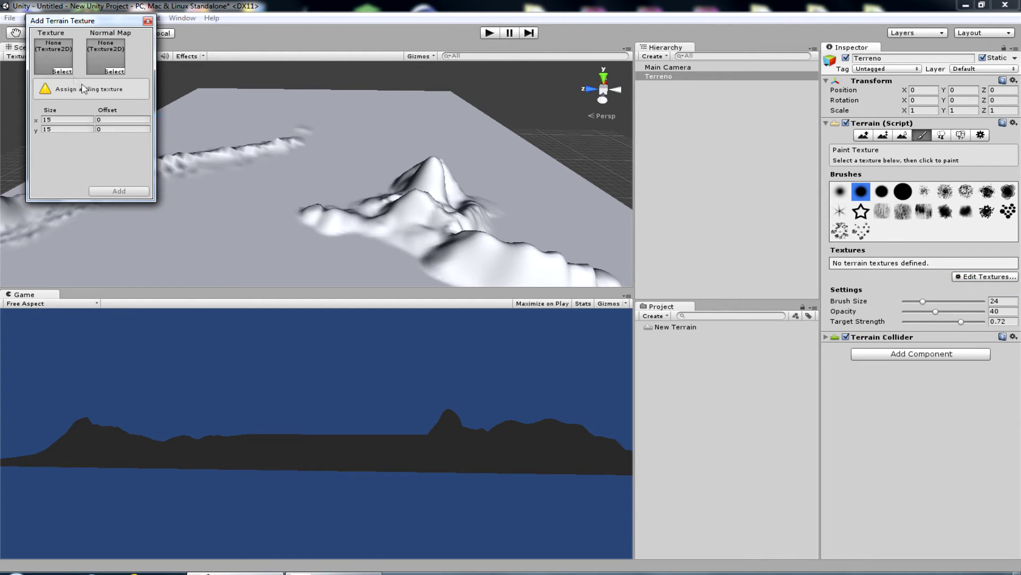
{"action": "left_click", "coordinate": [65, 70]}
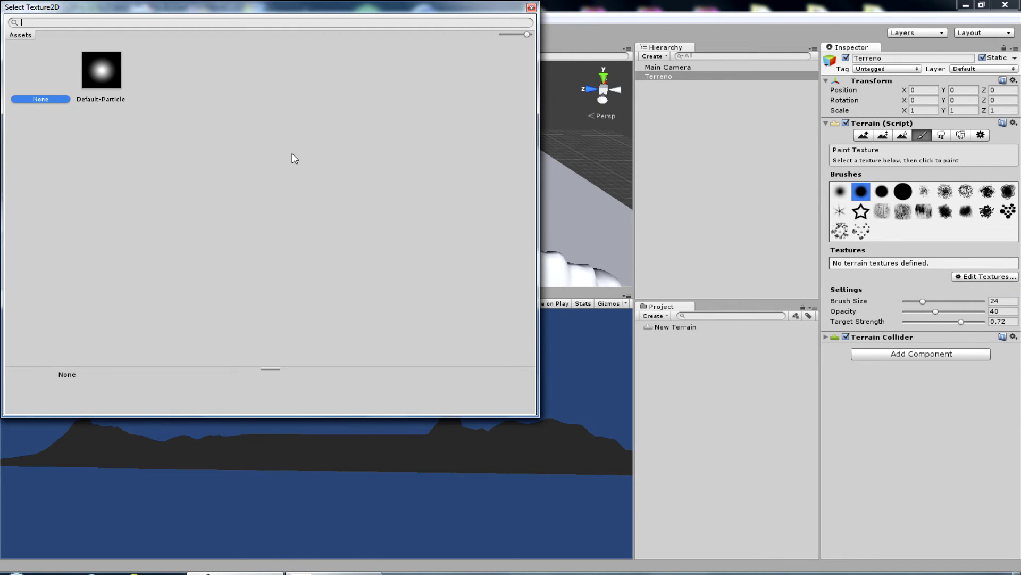
{"action": "left_click", "coordinate": [531, 8]}
{"action": "left_click", "coordinate": [148, 21]}
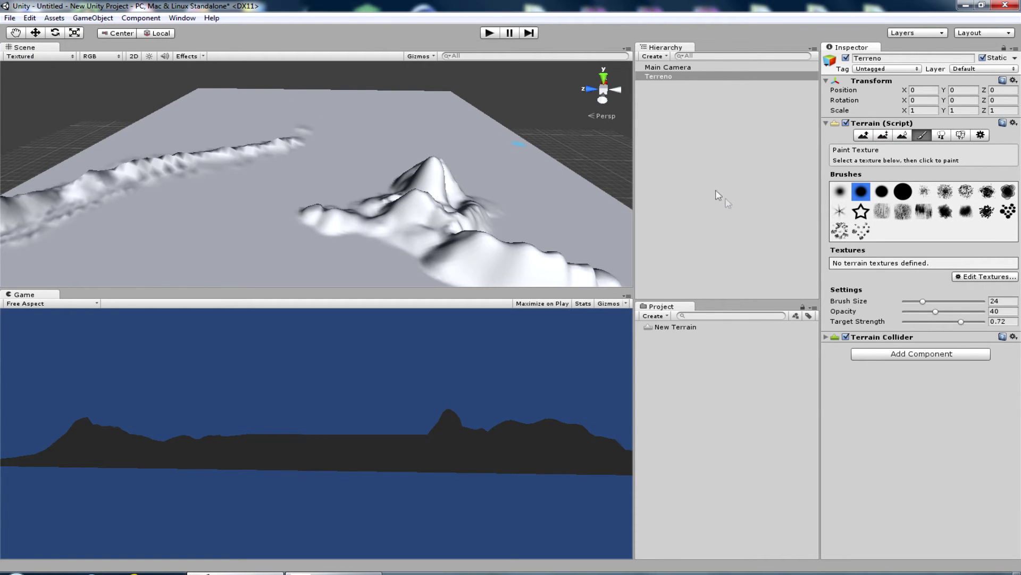
{"action": "left_click", "coordinate": [54, 18]}
{"action": "mouse_move", "coordinate": [94, 99]}
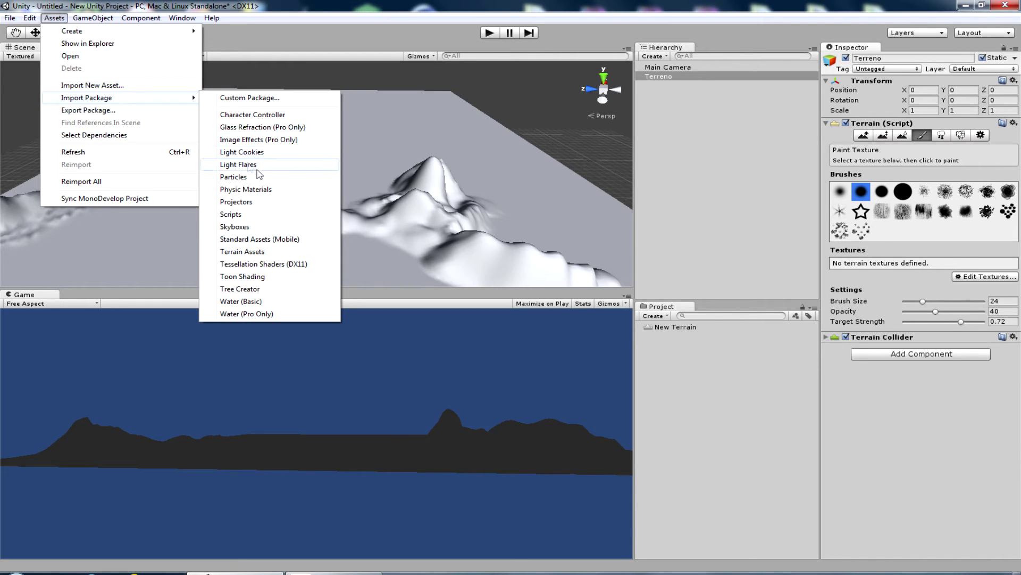
- Import all contents of the Terrain Assets package and expand the Standard Assets folder
{"action": "left_click", "coordinate": [252, 252]}
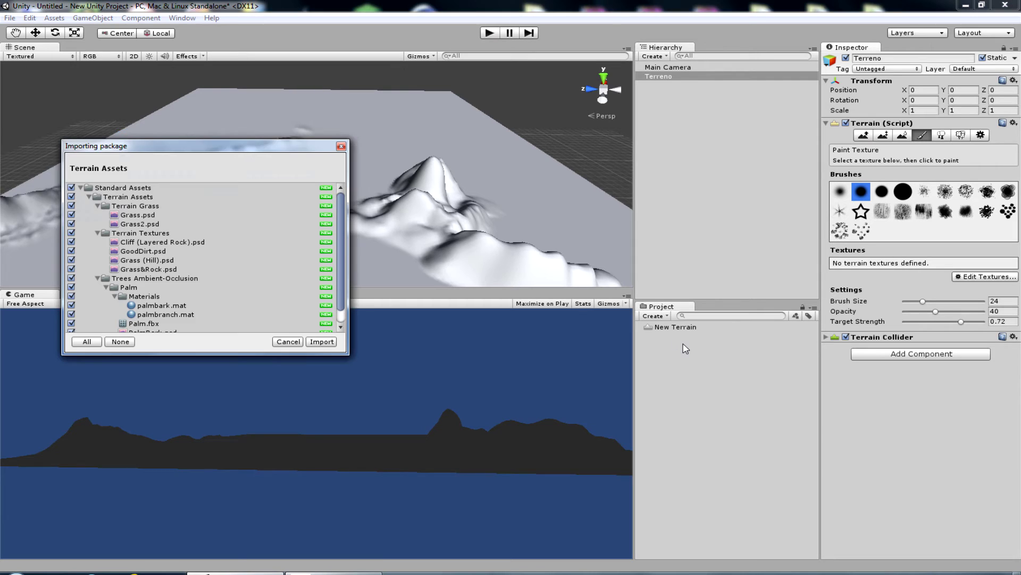
{"action": "left_click", "coordinate": [322, 342]}
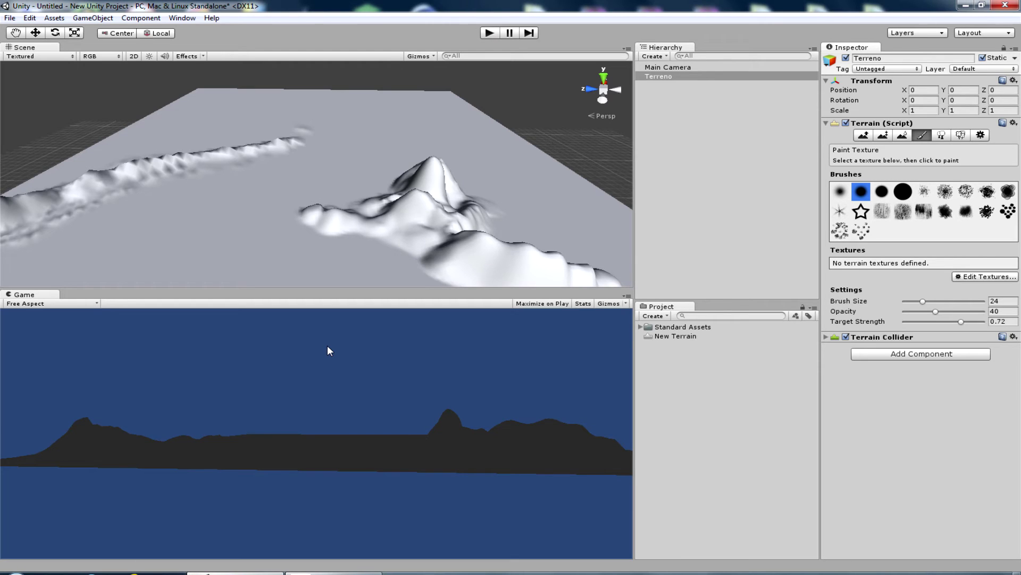
{"action": "left_click", "coordinate": [640, 326]}
{"action": "left_click", "coordinate": [668, 335]}
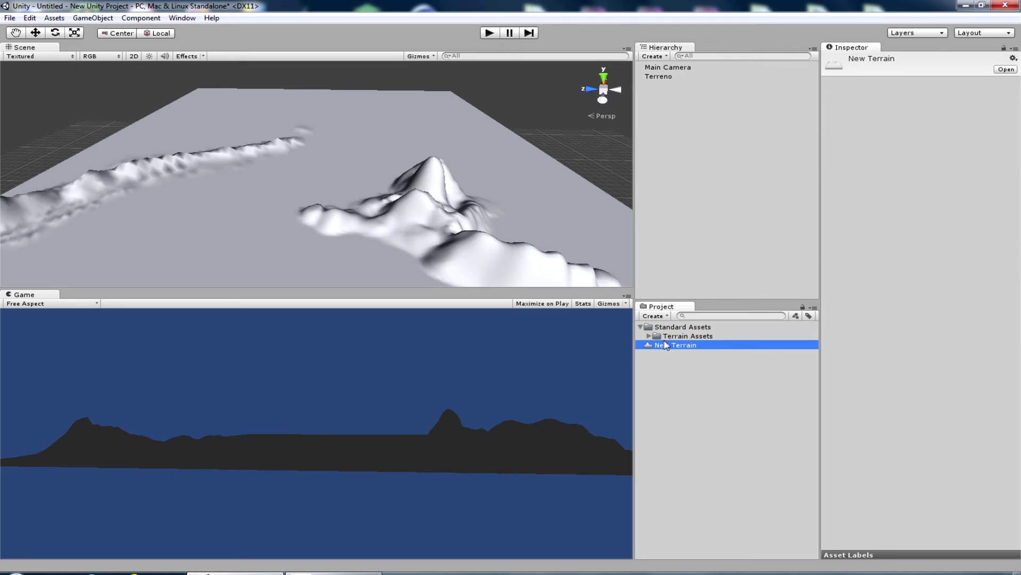
{"action": "left_click", "coordinate": [648, 336]}
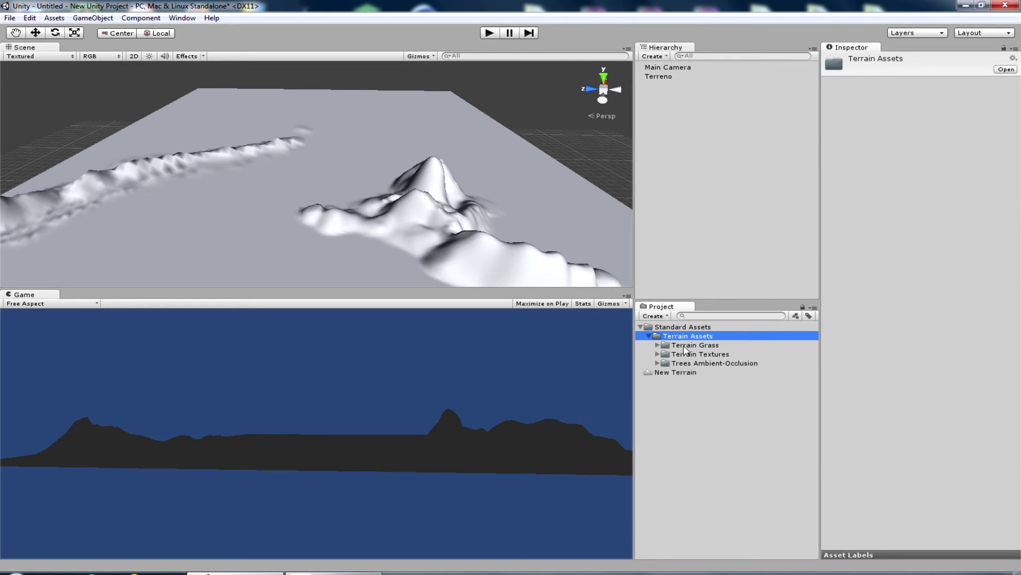
{"action": "left_click", "coordinate": [684, 345]}
{"action": "left_click", "coordinate": [658, 345]}
{"action": "left_click", "coordinate": [673, 352]}
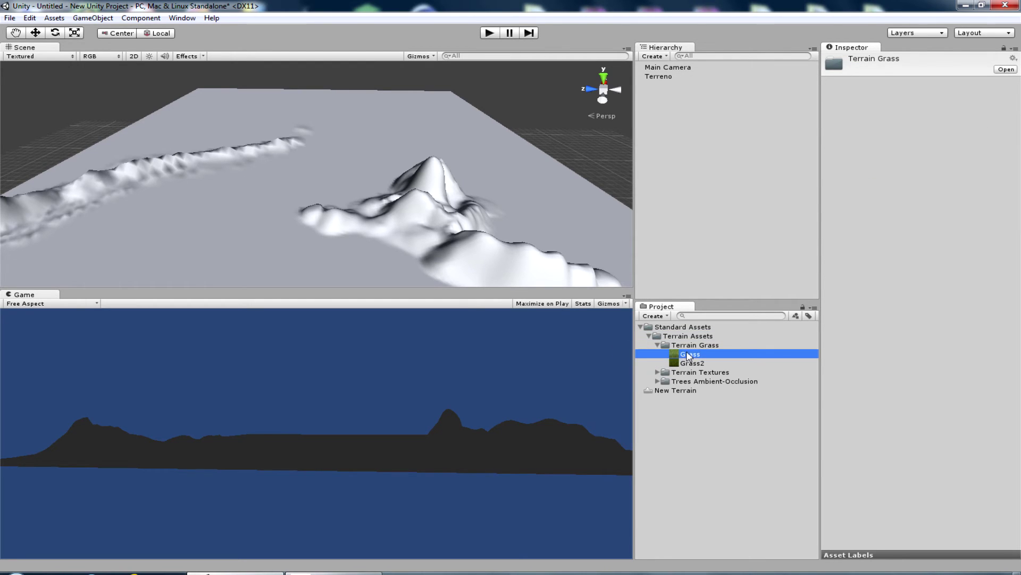
{"action": "left_click", "coordinate": [681, 363]}
{"action": "left_click", "coordinate": [658, 346]}
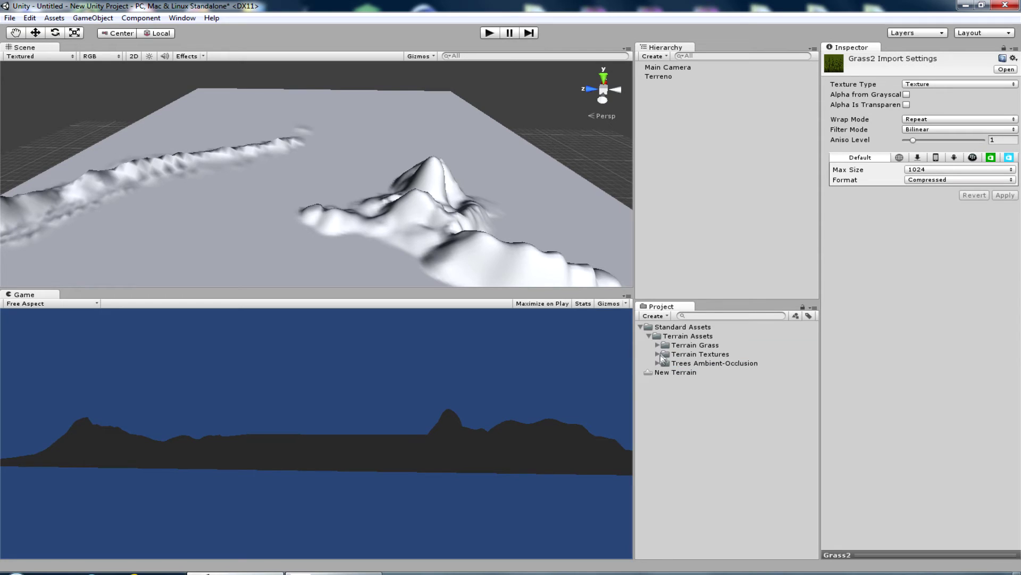
{"action": "left_click", "coordinate": [658, 353]}
{"action": "left_click", "coordinate": [658, 363]}
{"action": "left_click", "coordinate": [659, 371]}
{"action": "left_click", "coordinate": [659, 381]}
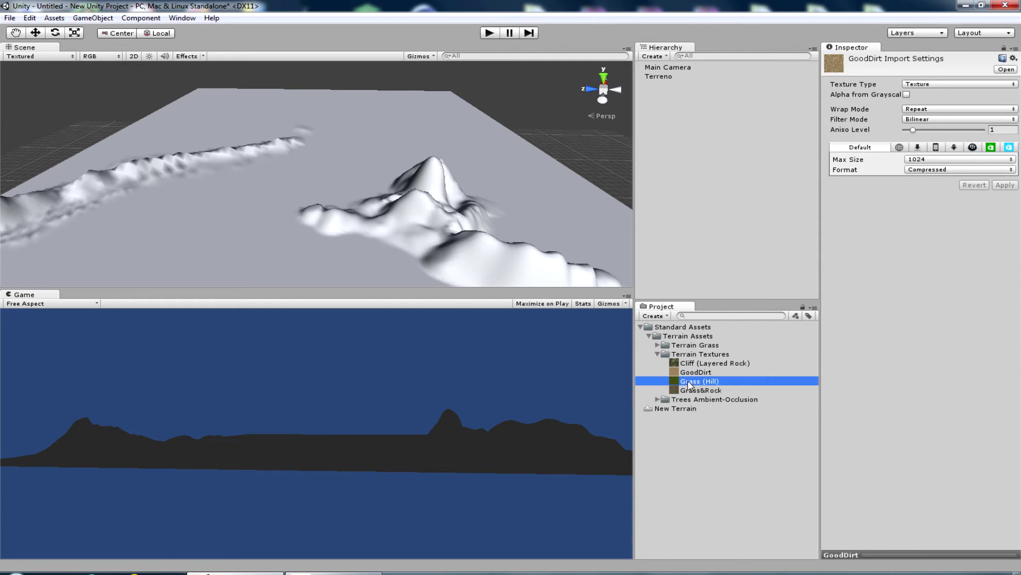
{"action": "left_click", "coordinate": [659, 389]}
{"action": "left_click", "coordinate": [657, 399]}
{"action": "left_click", "coordinate": [673, 408]}
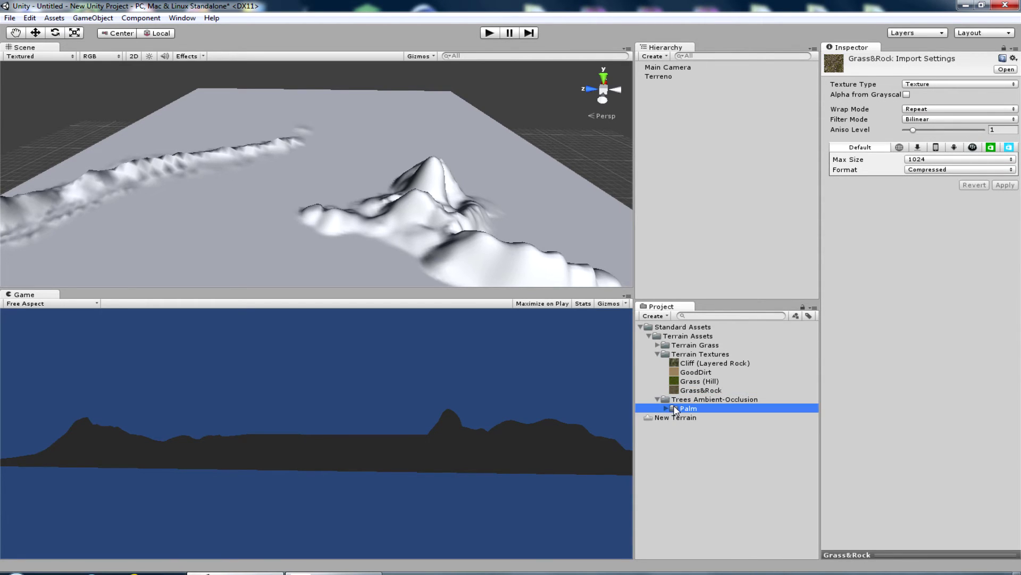
{"action": "left_click", "coordinate": [666, 408]}
{"action": "left_click", "coordinate": [693, 426]}
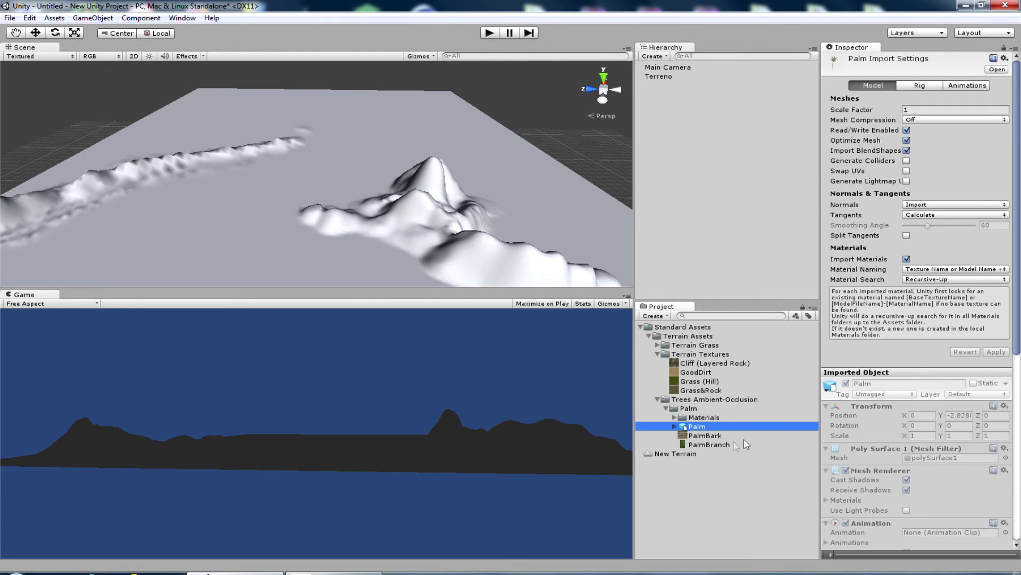
{"action": "scroll", "coordinate": [914, 372], "scroll_direction": "down", "scroll_amount": 5}
{"action": "scroll", "coordinate": [916, 421], "scroll_direction": "down", "scroll_amount": 1}
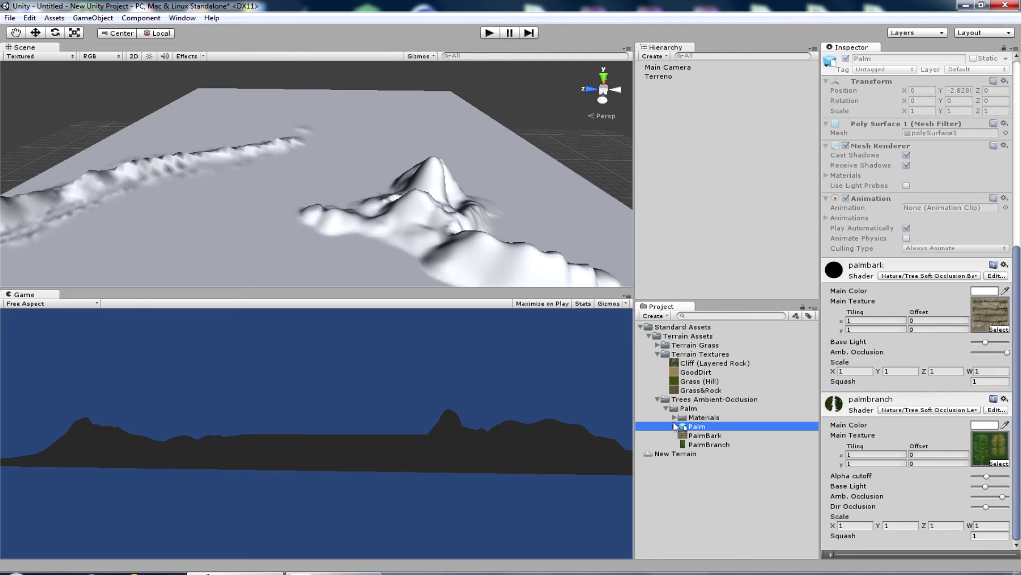
{"action": "left_click", "coordinate": [658, 400]}
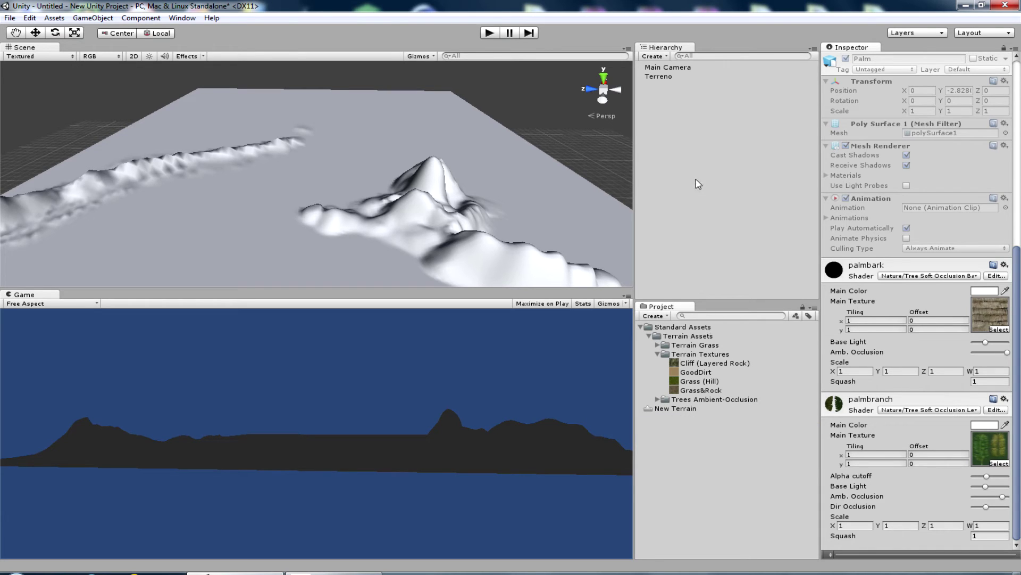
{"action": "left_click", "coordinate": [641, 327]}
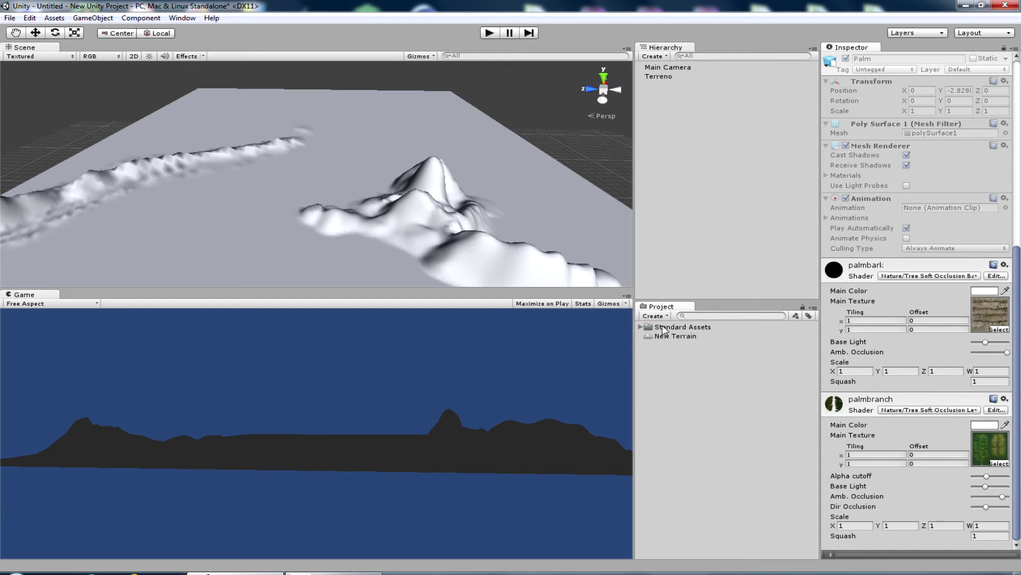
{"action": "left_click", "coordinate": [661, 76]}
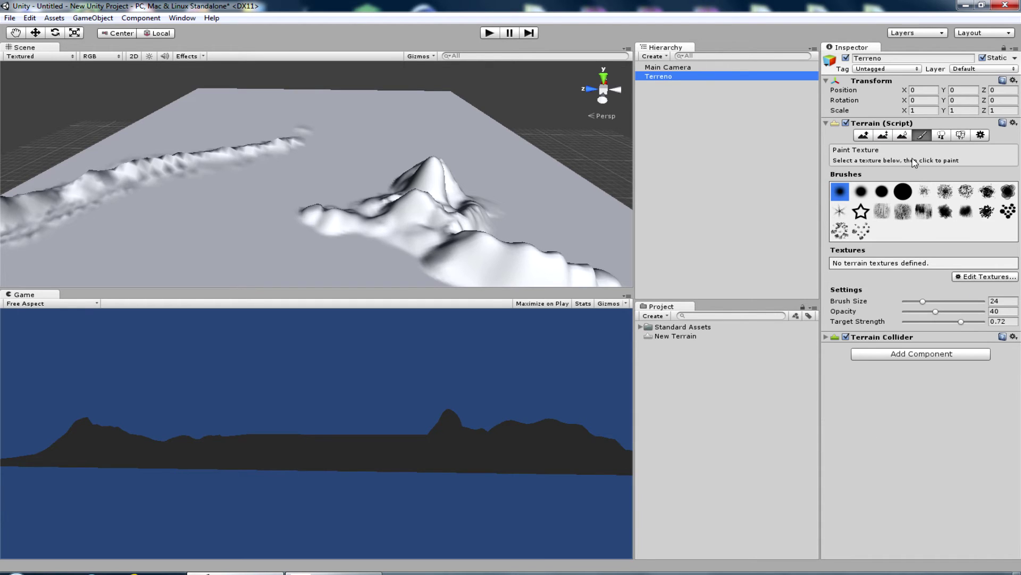
- Add Grass (Hill) as Terreno's first terrain texture, turning the whole terrain green
{"action": "left_click", "coordinate": [977, 281]}
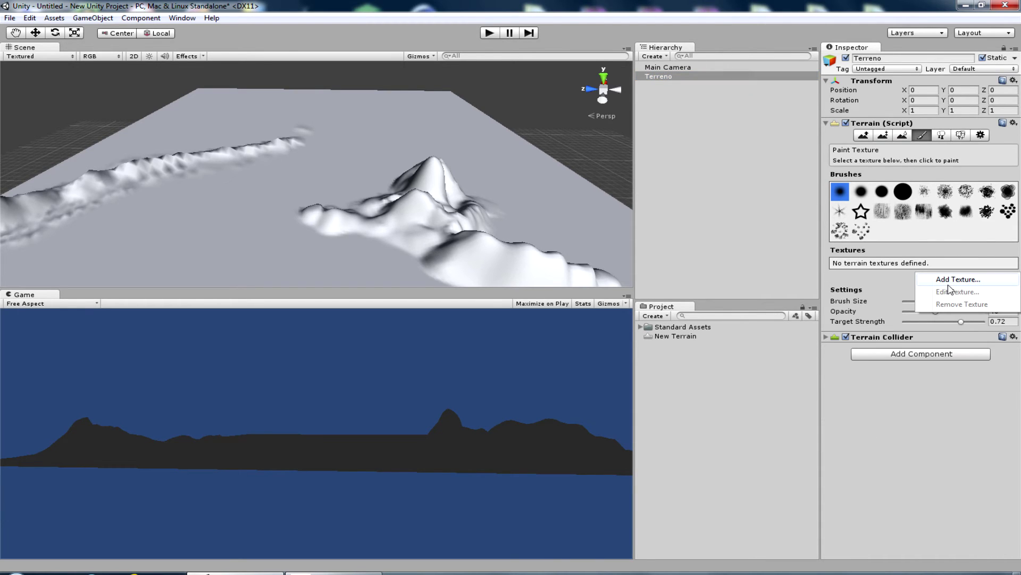
{"action": "left_click", "coordinate": [946, 281]}
{"action": "left_click", "coordinate": [63, 72]}
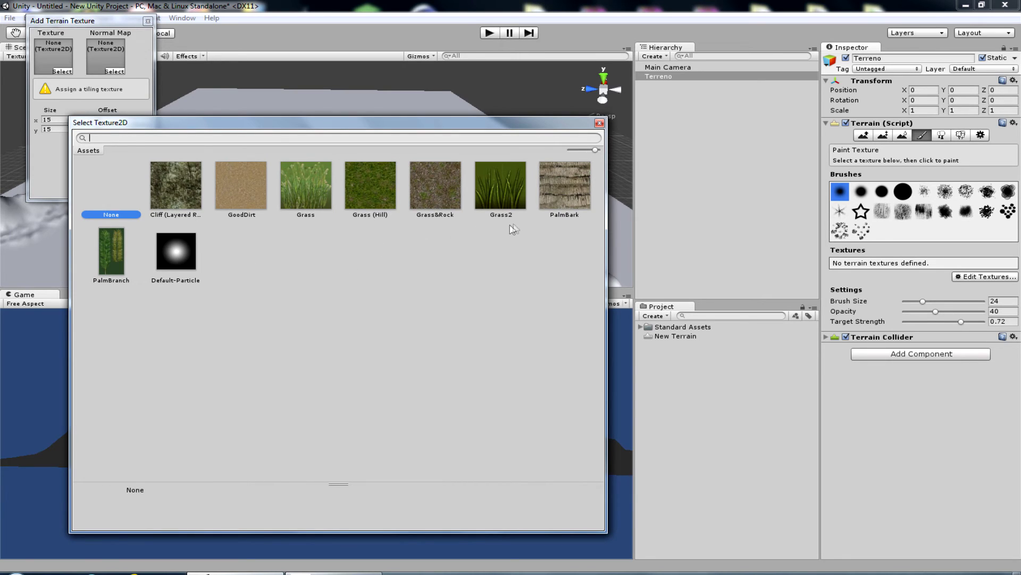
{"action": "left_click", "coordinate": [366, 184]}
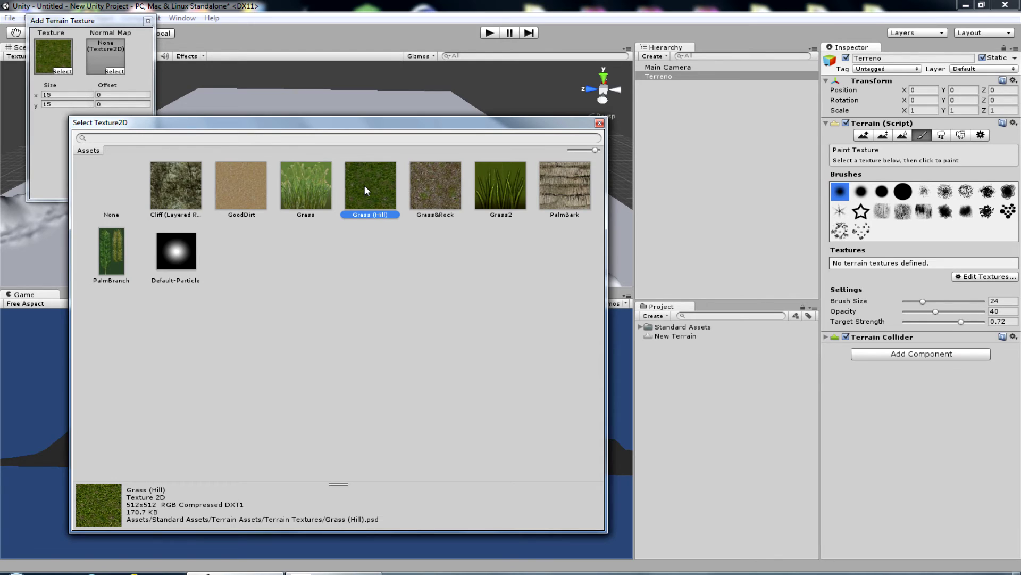
{"action": "double_click", "coordinate": [364, 185]}
{"action": "left_click", "coordinate": [114, 192]}
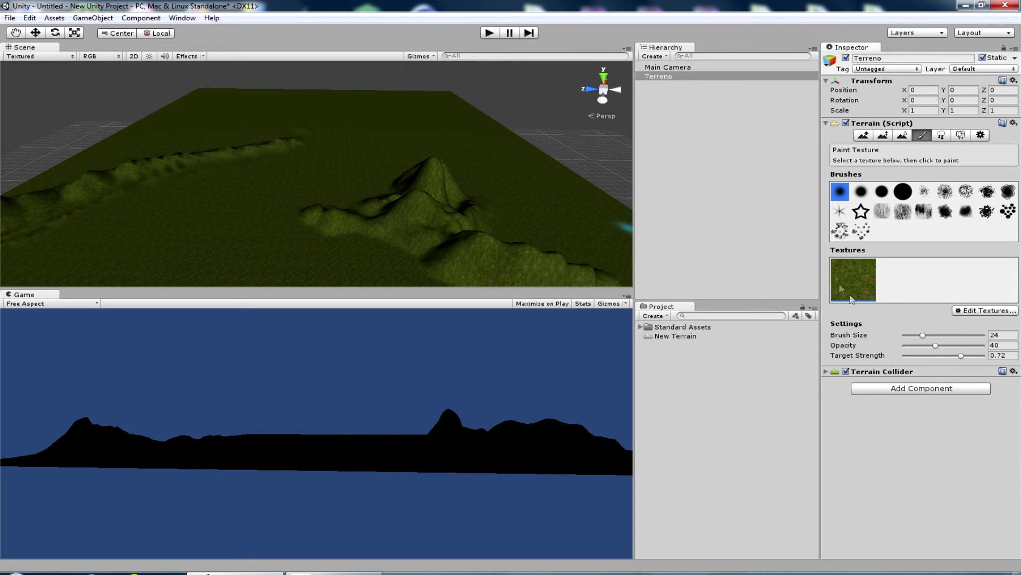
- Create a Directional Light via GameObject > Create Other
{"action": "left_click", "coordinate": [102, 19]}
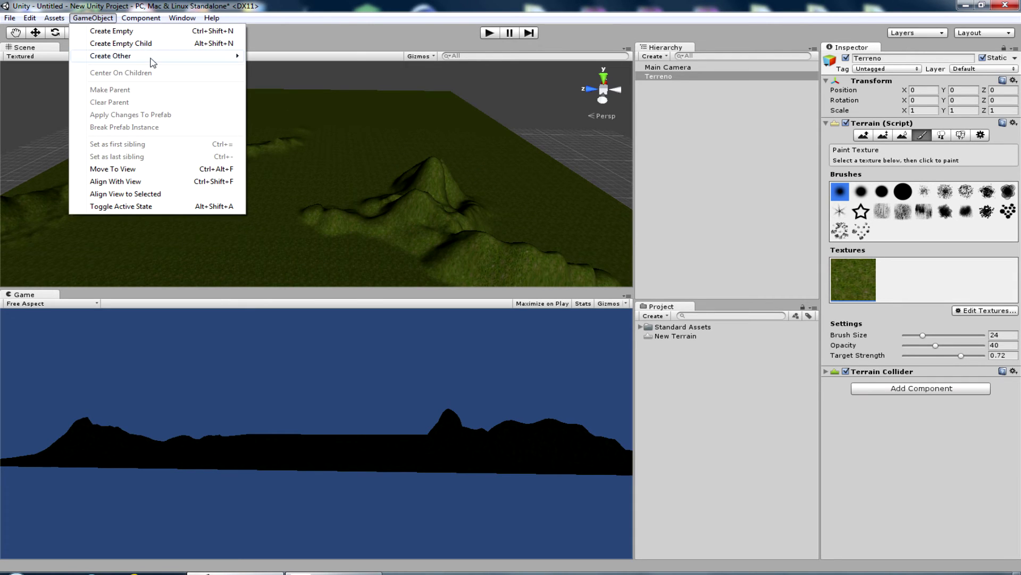
{"action": "mouse_move", "coordinate": [160, 56]}
{"action": "left_click", "coordinate": [290, 121]}
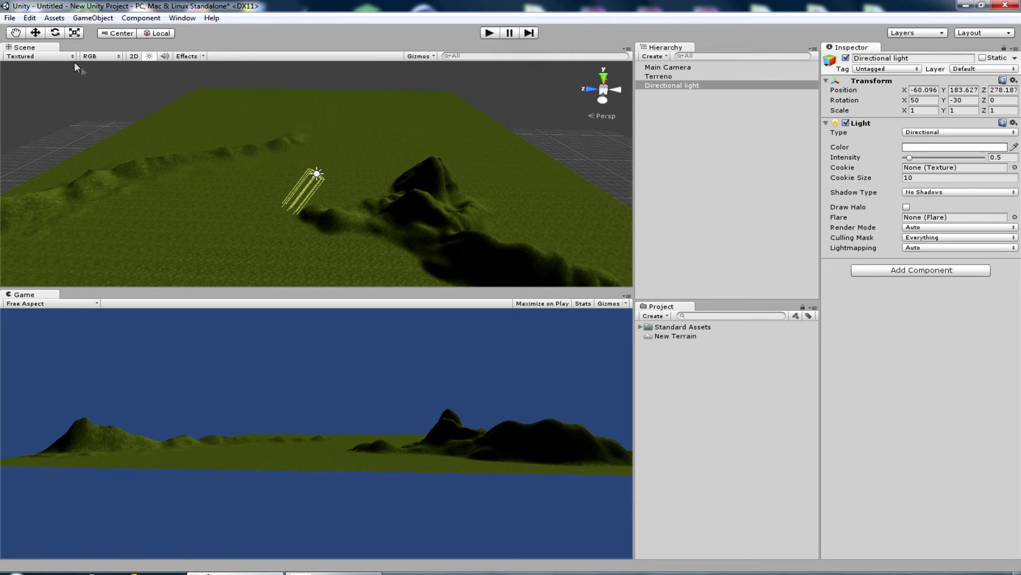
- Move the light up over the terrain and angle it to about 48.6, -12, 13.7
{"action": "left_click", "coordinate": [35, 34]}
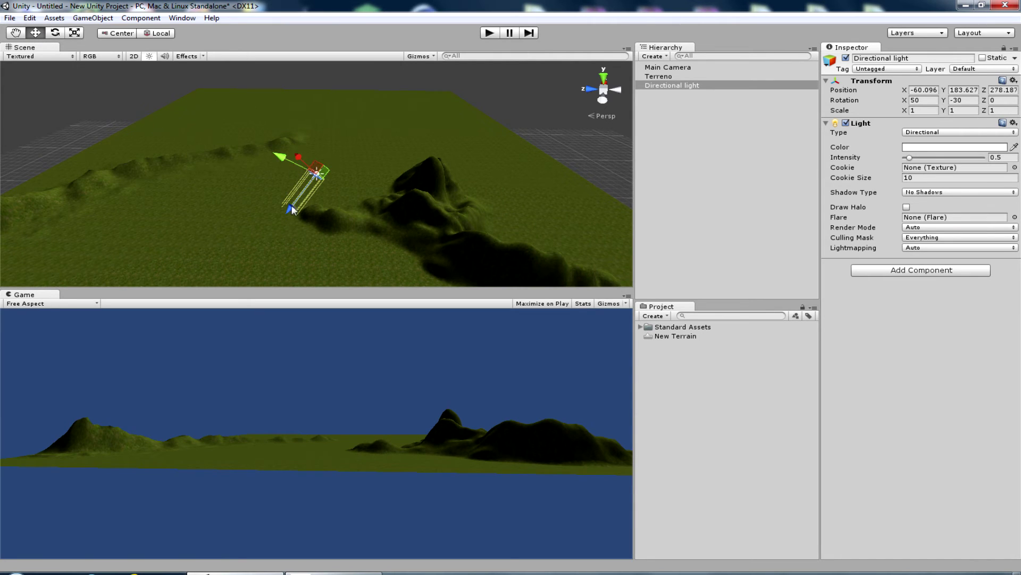
{"action": "mouse_move", "coordinate": [292, 209]}
{"action": "left_mouse_down"}
{"action": "mouse_move", "coordinate": [375, 126]}
{"action": "mouse_move", "coordinate": [325, 149]}
{"action": "mouse_move", "coordinate": [361, 129]}
{"action": "mouse_move", "coordinate": [373, 64]}
{"action": "left_mouse_up"}
{"action": "key", "text": "e"}
{"action": "left_click", "coordinate": [35, 33]}
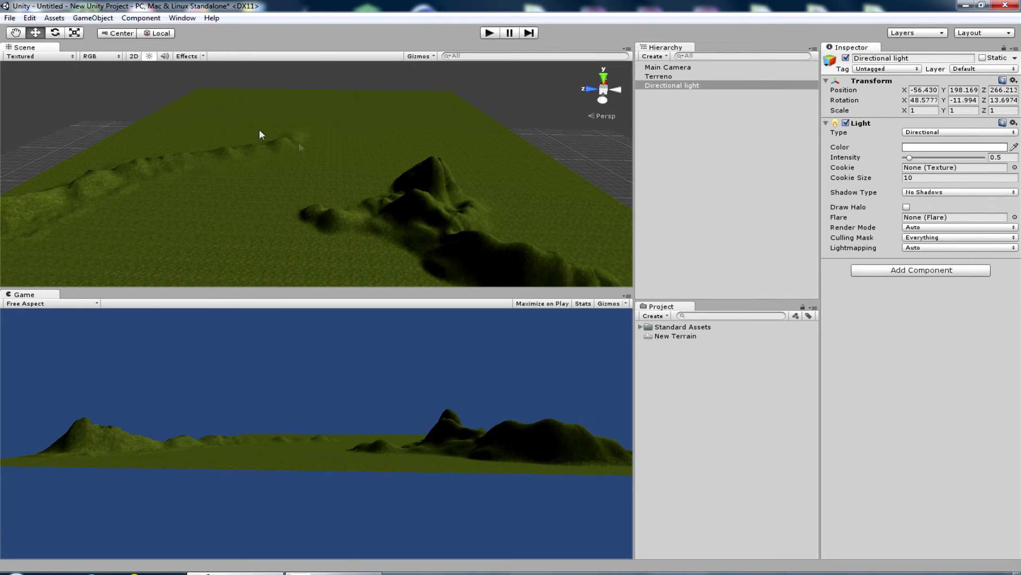
{"action": "left_click", "coordinate": [647, 77]}
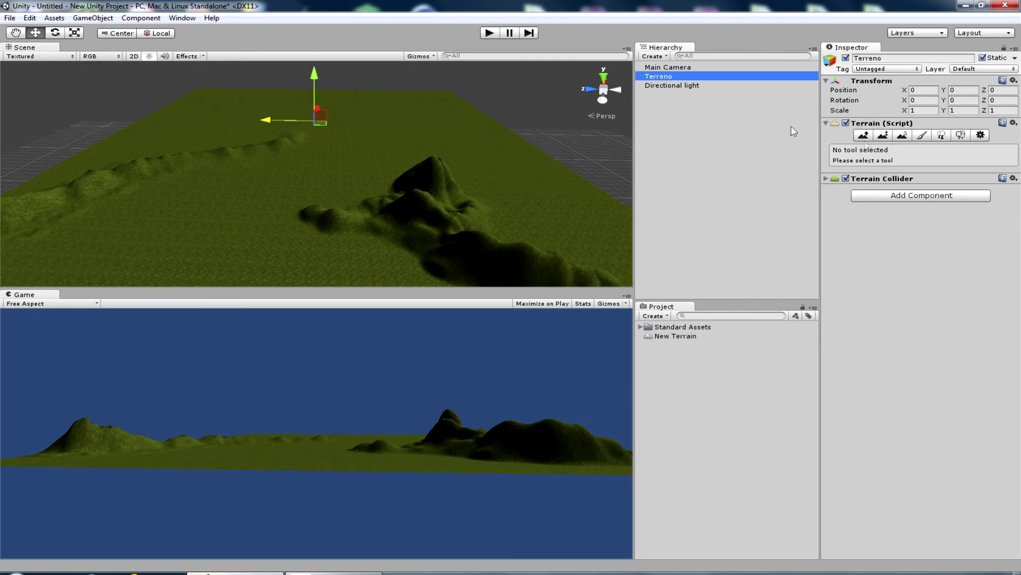
- Add GoodDirt as Terreno's second terrain texture, tiled at 15 by 15
{"action": "left_click", "coordinate": [924, 136]}
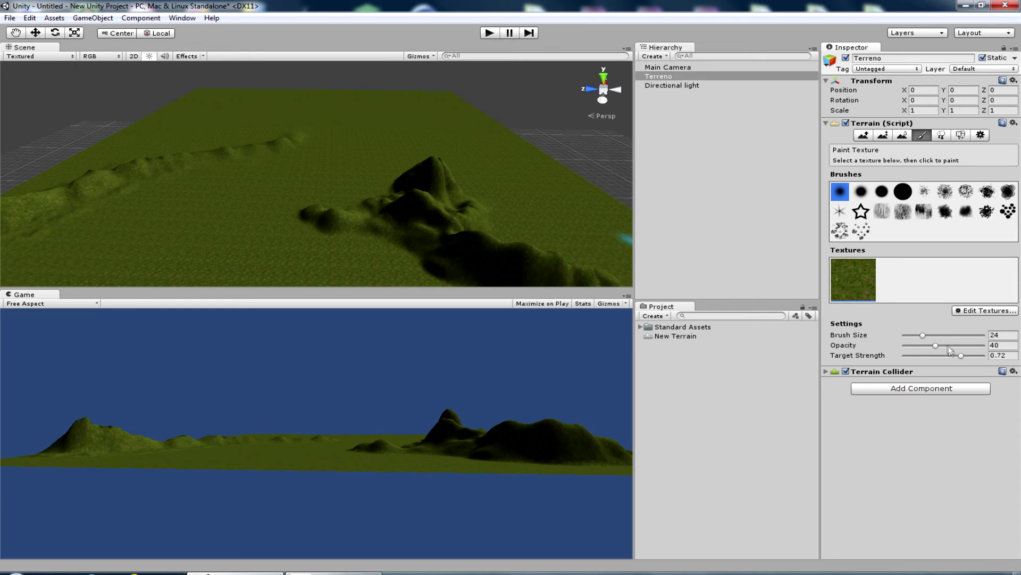
{"action": "left_click", "coordinate": [987, 313]}
{"action": "left_click", "coordinate": [958, 314]}
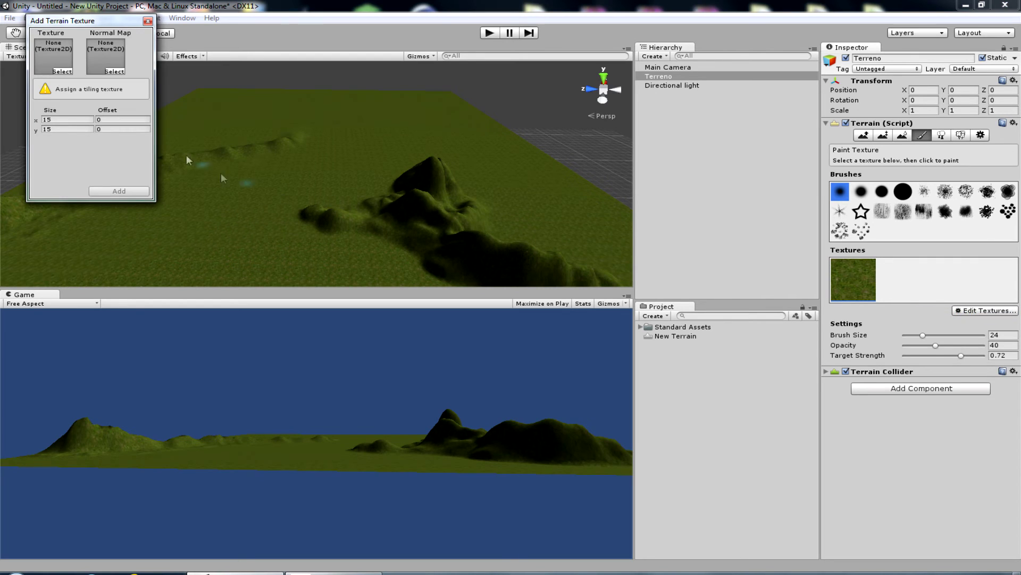
{"action": "left_click", "coordinate": [61, 71]}
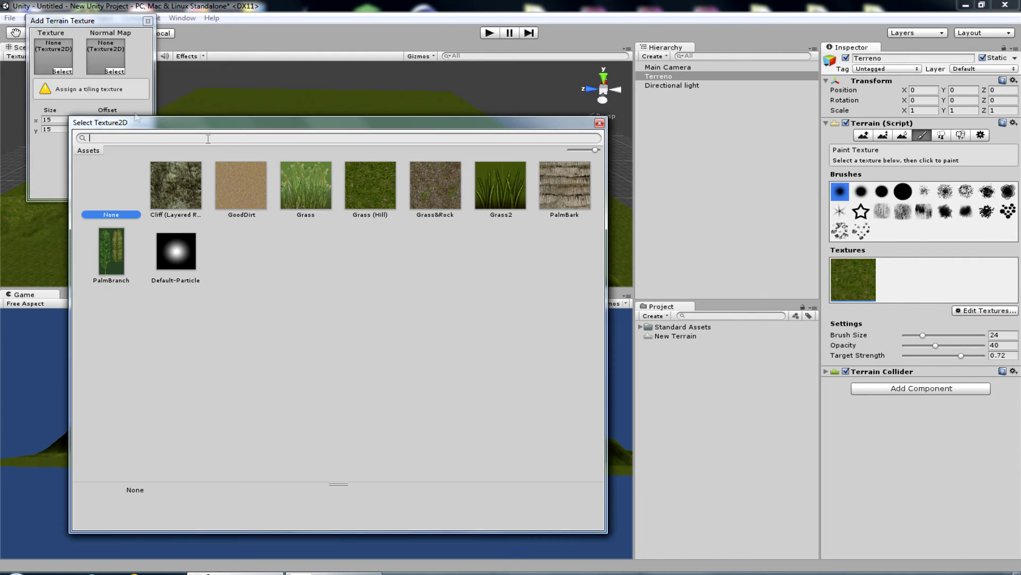
{"action": "left_click", "coordinate": [234, 186]}
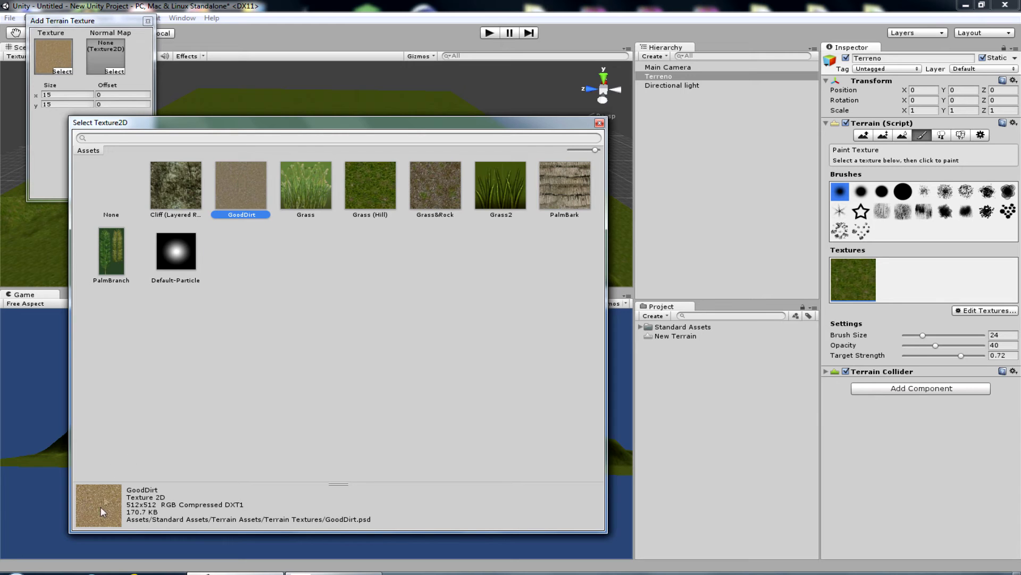
{"action": "double_click", "coordinate": [229, 177]}
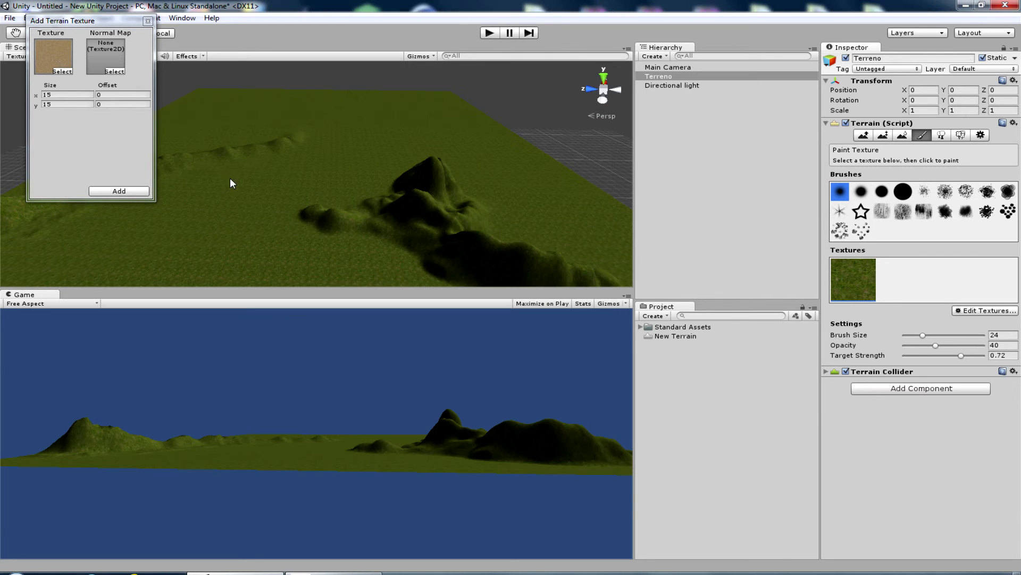
{"action": "left_click", "coordinate": [121, 191]}
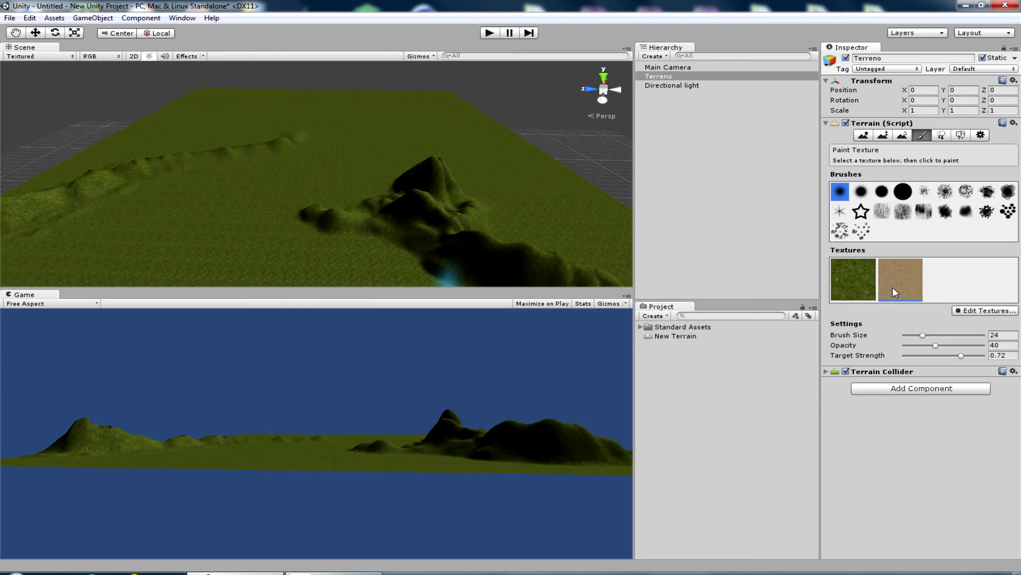
- Paint a winding GoodDirt path across the terrain with a soft round brush
{"action": "left_click", "coordinate": [861, 195]}
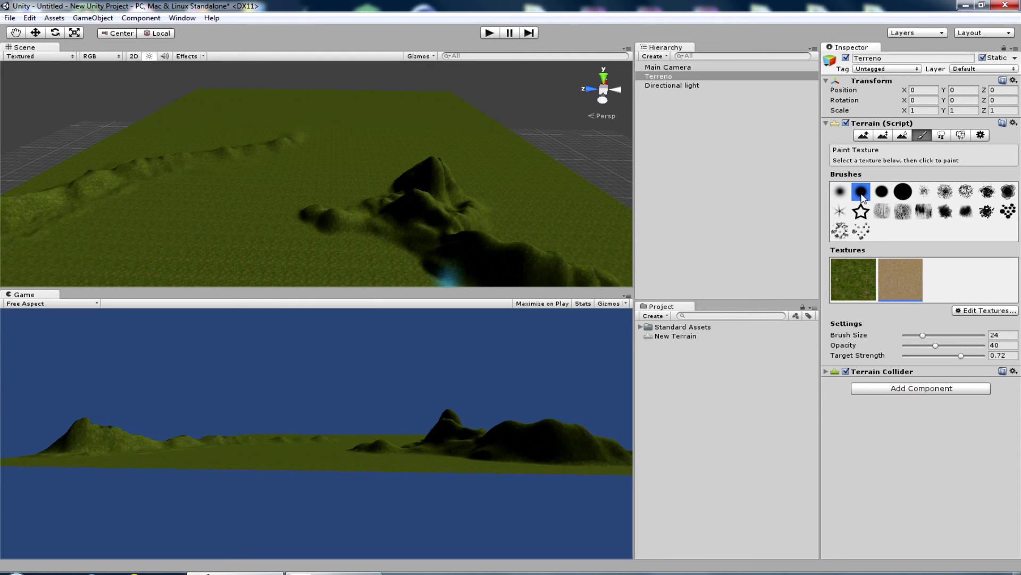
{"action": "left_click_drag", "start_coordinate": [401, 230], "coordinate": [396, 146], "text": "alt"}
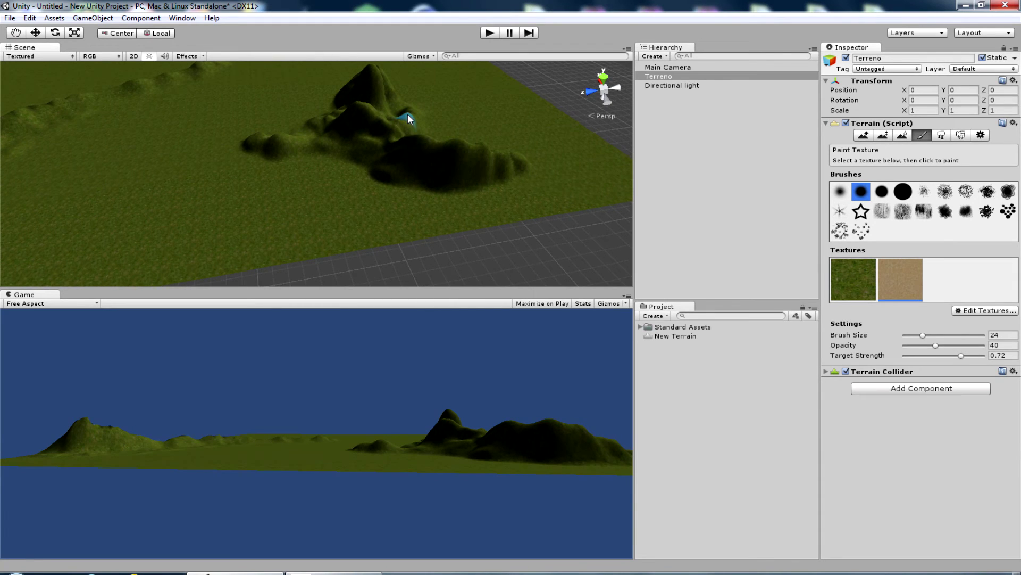
{"action": "mouse_move", "coordinate": [403, 151]}
{"action": "left_mouse_down", "text": "alt"}
{"action": "mouse_move", "coordinate": [338, 153]}
{"action": "mouse_move", "coordinate": [239, 116]}
{"action": "mouse_move", "coordinate": [405, 150]}
{"action": "mouse_move", "coordinate": [342, 159]}
{"action": "left_mouse_up", "text": "alt"}
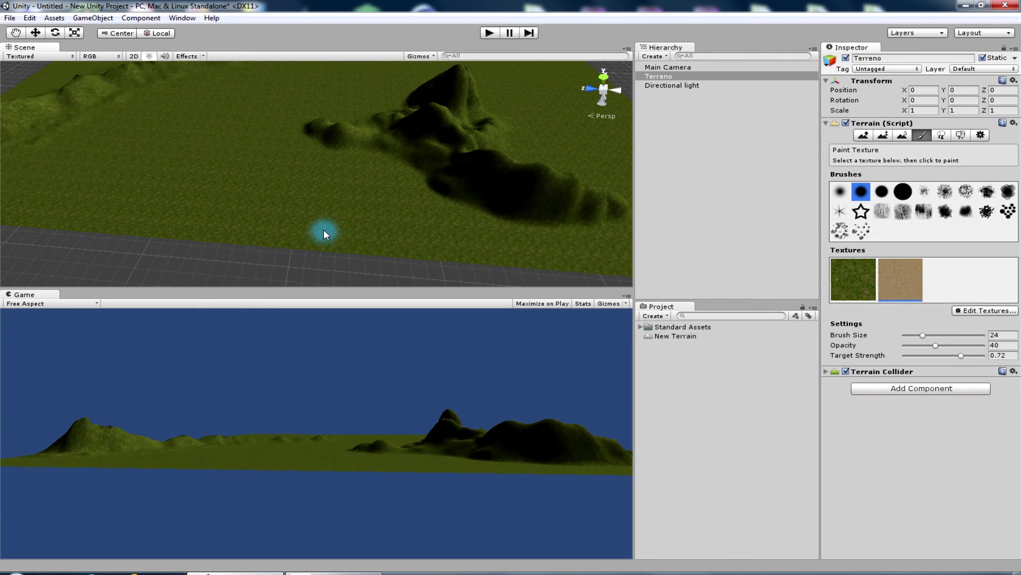
{"action": "mouse_move", "coordinate": [295, 256]}
{"action": "left_mouse_down"}
{"action": "mouse_move", "coordinate": [295, 224]}
{"action": "mouse_move", "coordinate": [371, 235]}
{"action": "mouse_move", "coordinate": [307, 225]}
{"action": "mouse_move", "coordinate": [274, 200]}
{"action": "left_mouse_up"}
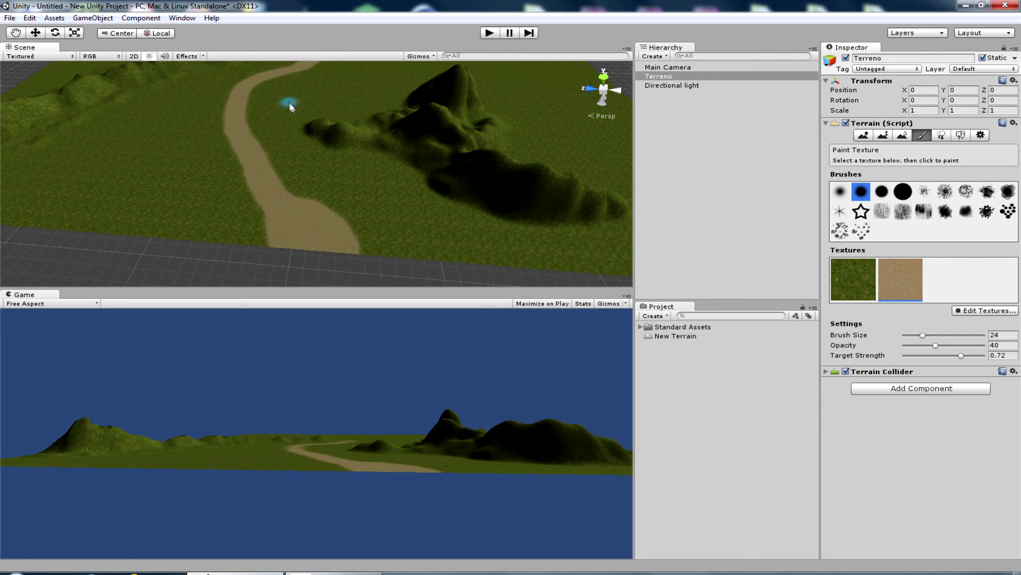
{"action": "left_click_drag", "start_coordinate": [290, 107], "coordinate": [282, 85], "text": "alt"}
{"action": "left_click_drag", "start_coordinate": [341, 110], "coordinate": [347, 71]}
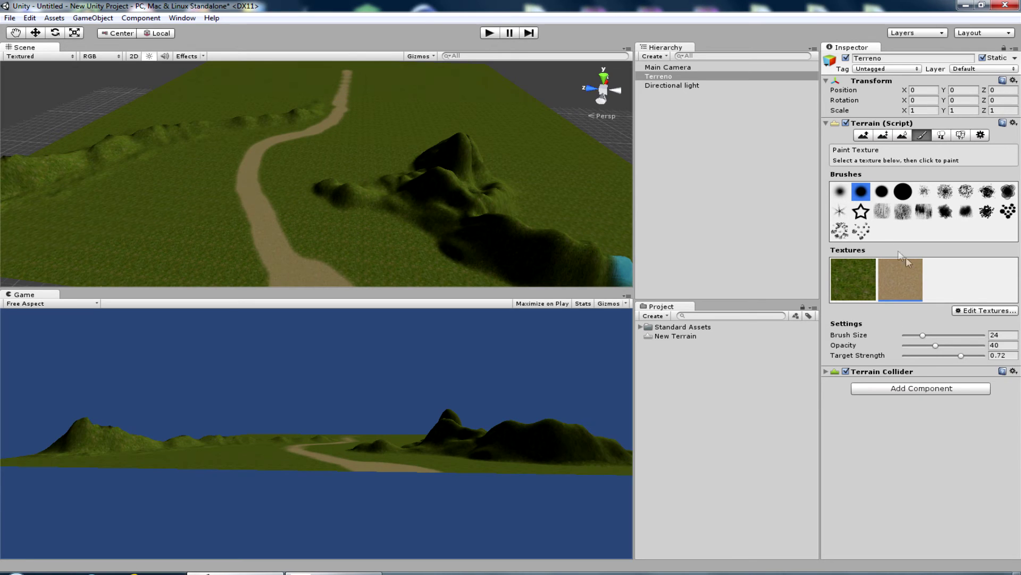
- Lower opacity to 10 and paint a faint dirt trail down the left side
{"action": "left_click_drag", "start_coordinate": [936, 345], "coordinate": [912, 345]}
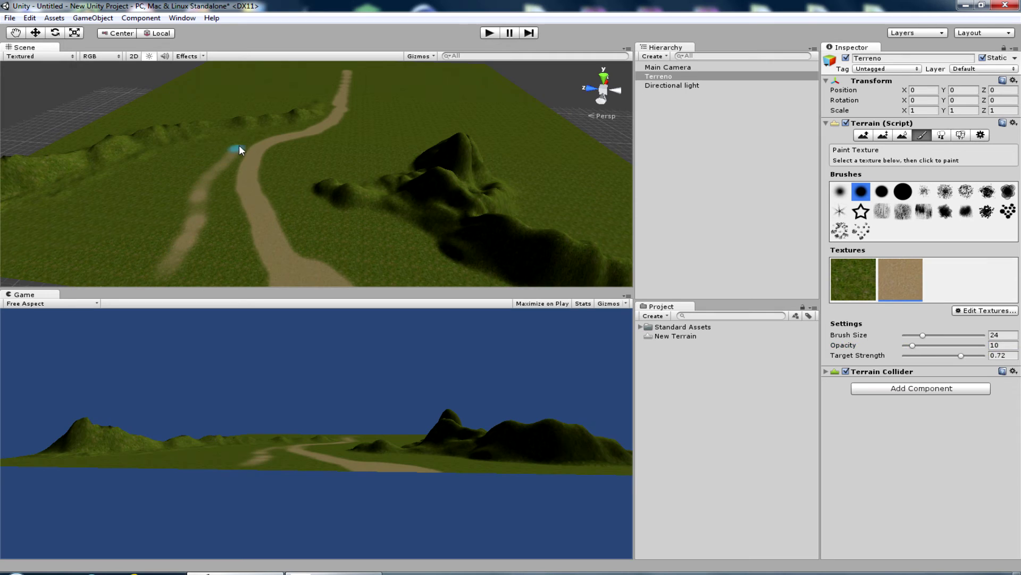
{"action": "left_click_drag", "start_coordinate": [197, 215], "coordinate": [152, 285]}
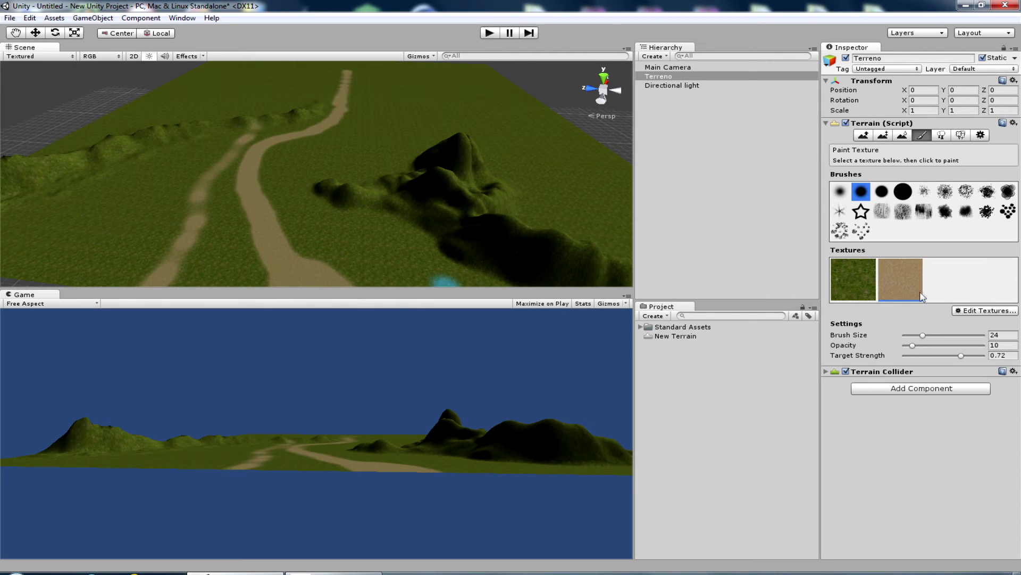
{"action": "left_click", "coordinate": [984, 310]}
- Add the Grass&Rock image as a new terrain texture next to Grass (Hill) and GoodDirt
{"action": "left_click", "coordinate": [970, 316]}
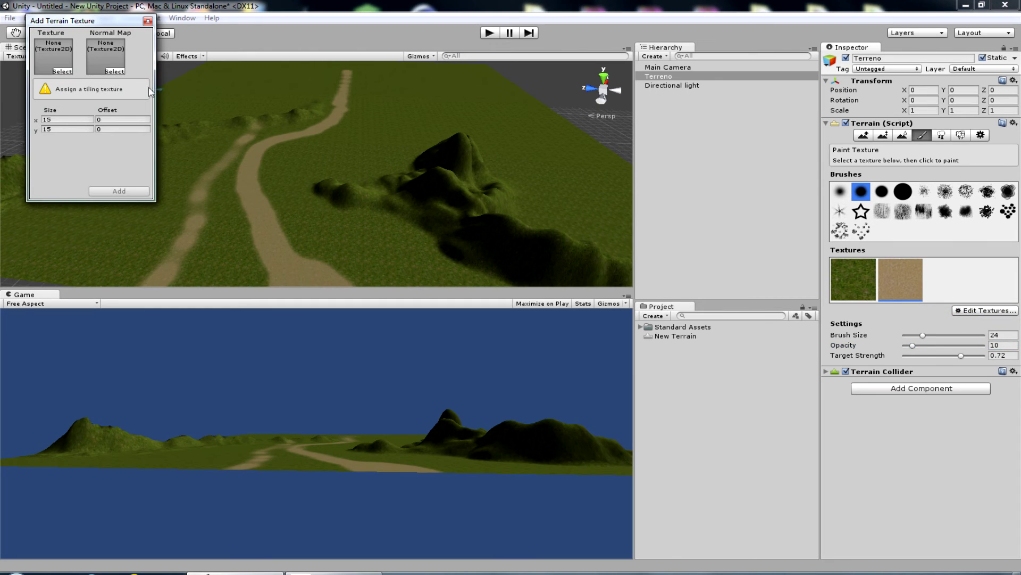
{"action": "left_click", "coordinate": [61, 71]}
{"action": "left_click", "coordinate": [426, 181]}
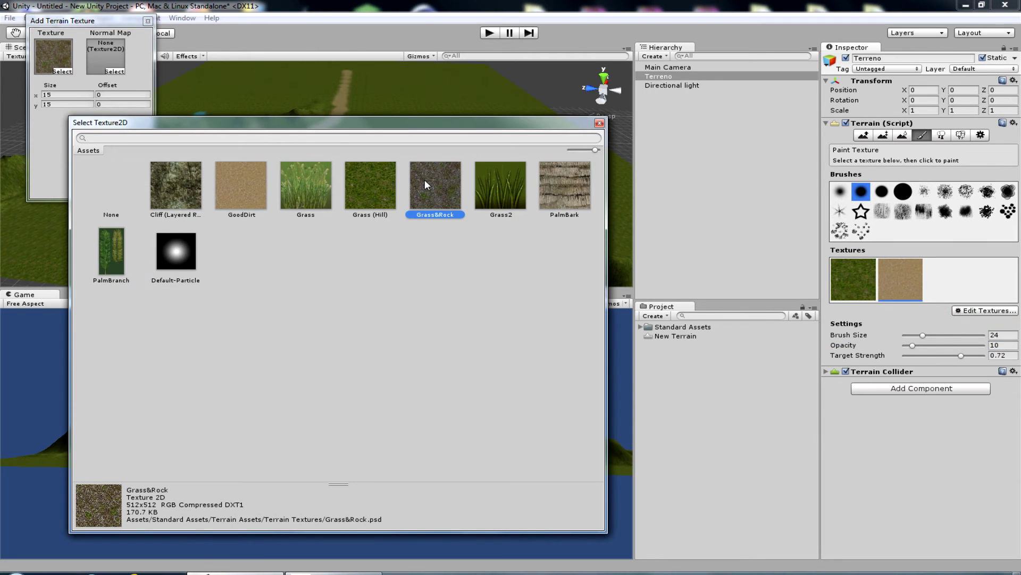
{"action": "double_click", "coordinate": [433, 190]}
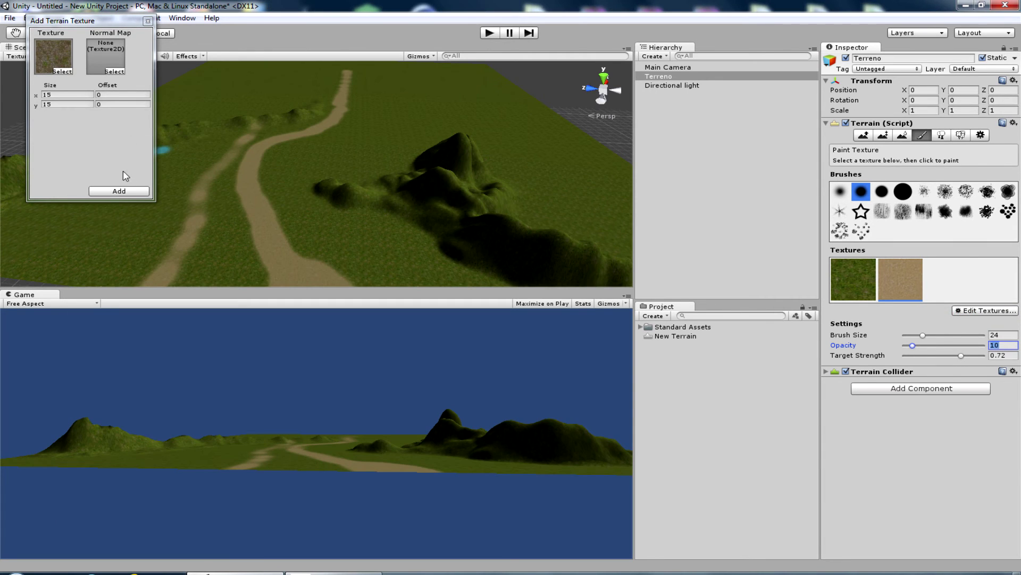
{"action": "left_click", "coordinate": [119, 191]}
{"action": "left_click_drag", "start_coordinate": [381, 231], "coordinate": [452, 229], "text": "alt"}
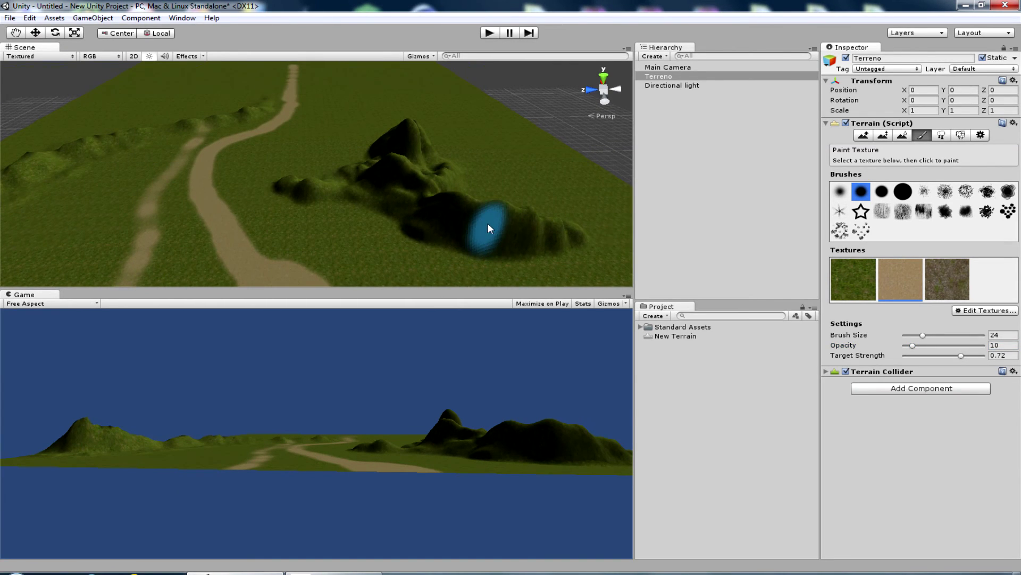
- Lower the target strength and dab faint dirt near the base of the hills
{"action": "left_click_drag", "start_coordinate": [486, 223], "coordinate": [493, 224], "text": "alt"}
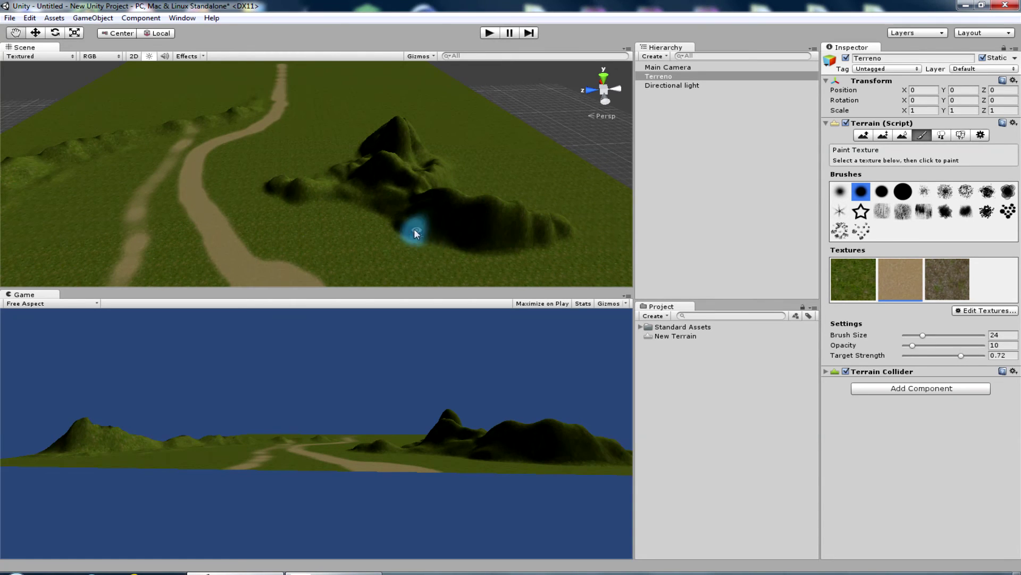
{"action": "left_click_drag", "start_coordinate": [414, 228], "coordinate": [444, 225], "text": "alt"}
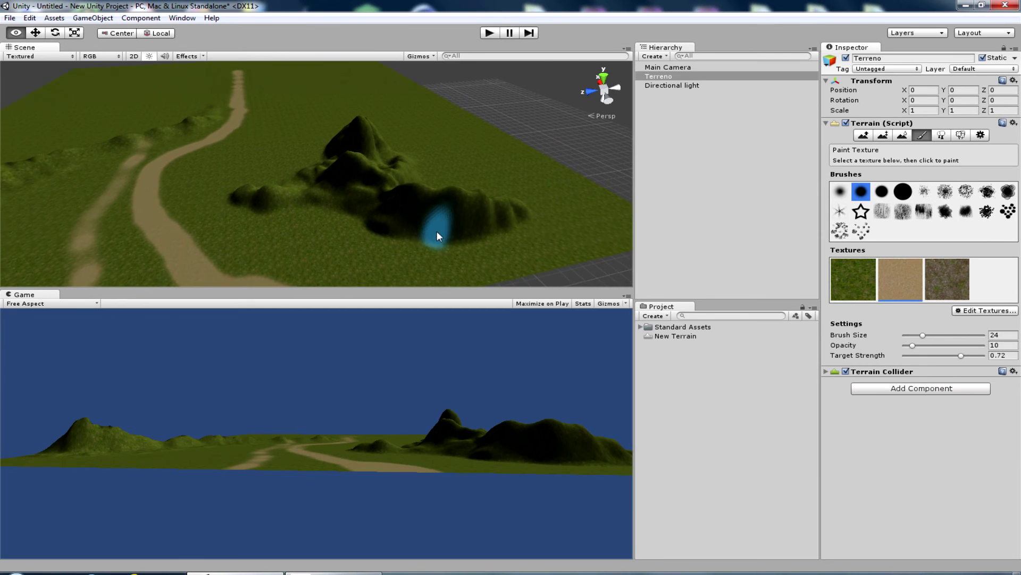
{"action": "left_click_drag", "start_coordinate": [437, 231], "coordinate": [439, 229], "text": "alt"}
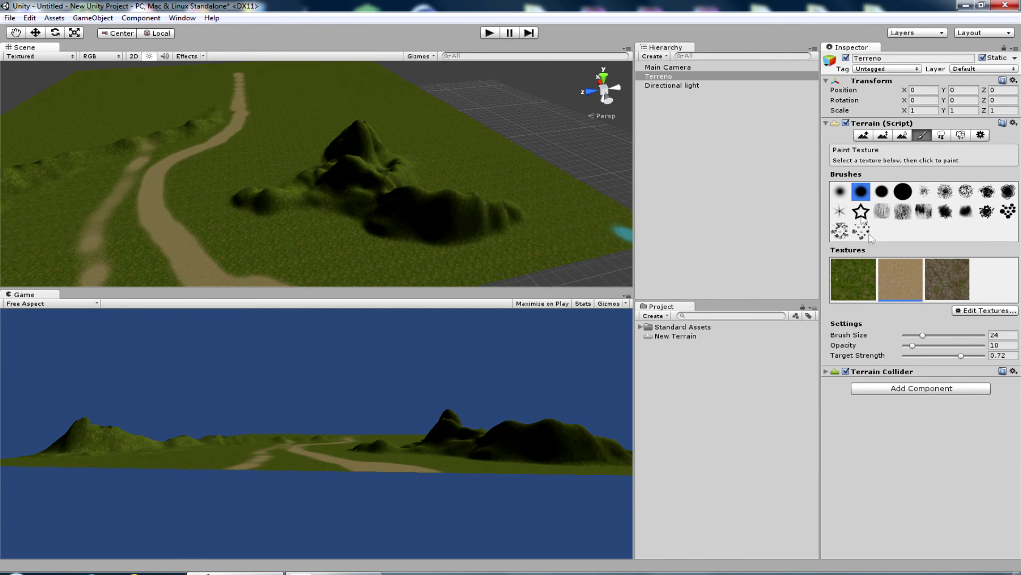
{"action": "mouse_move", "coordinate": [938, 355]}
{"action": "left_mouse_down"}
{"action": "mouse_move", "coordinate": [904, 346]}
{"action": "mouse_move", "coordinate": [915, 346]}
{"action": "left_mouse_up"}
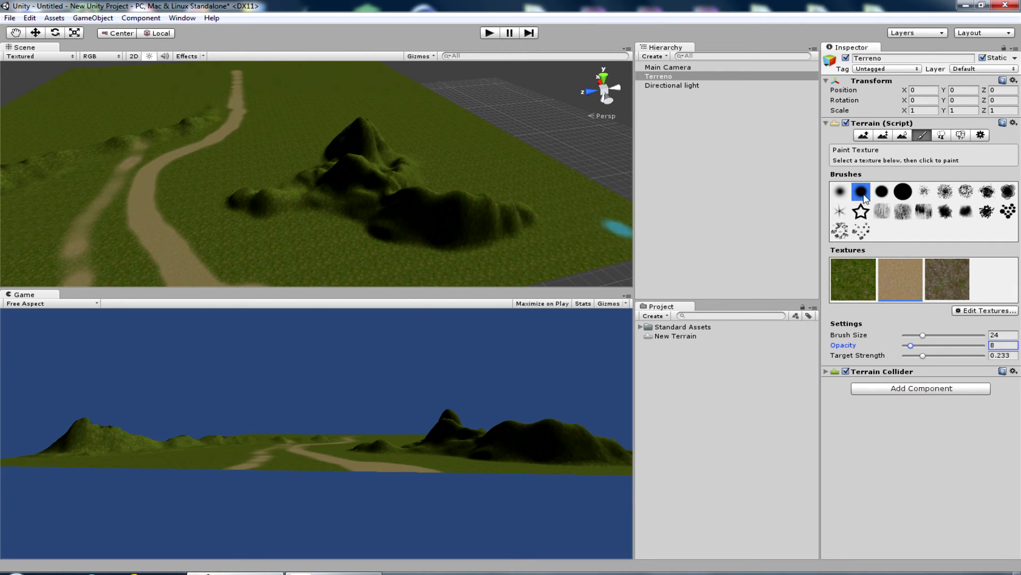
{"action": "left_click", "coordinate": [528, 216]}
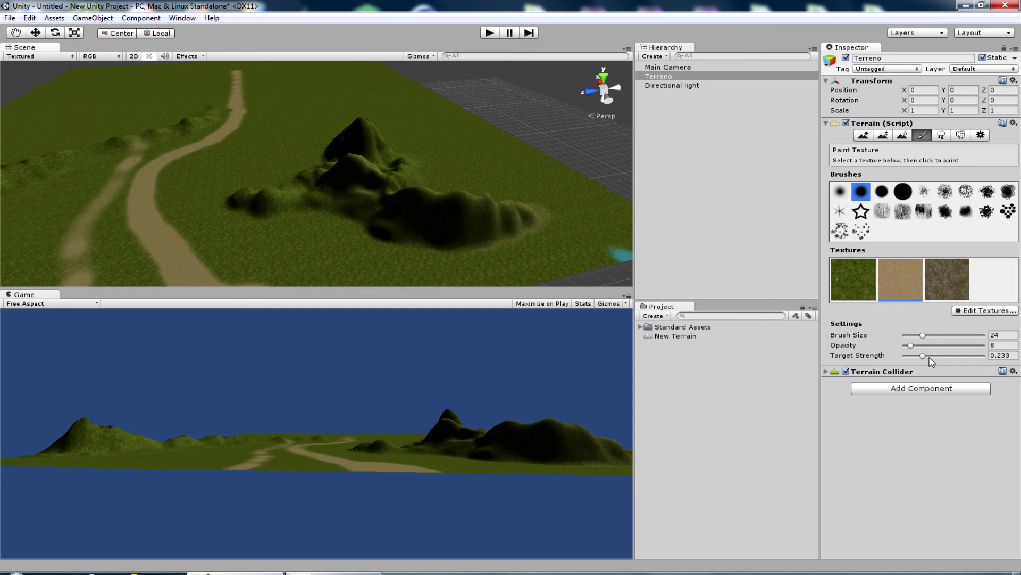
- Set brush opacity to 12 and size 31, then switch to the Hand tool
{"action": "left_click", "coordinate": [915, 345]}
{"action": "left_click", "coordinate": [929, 336]}
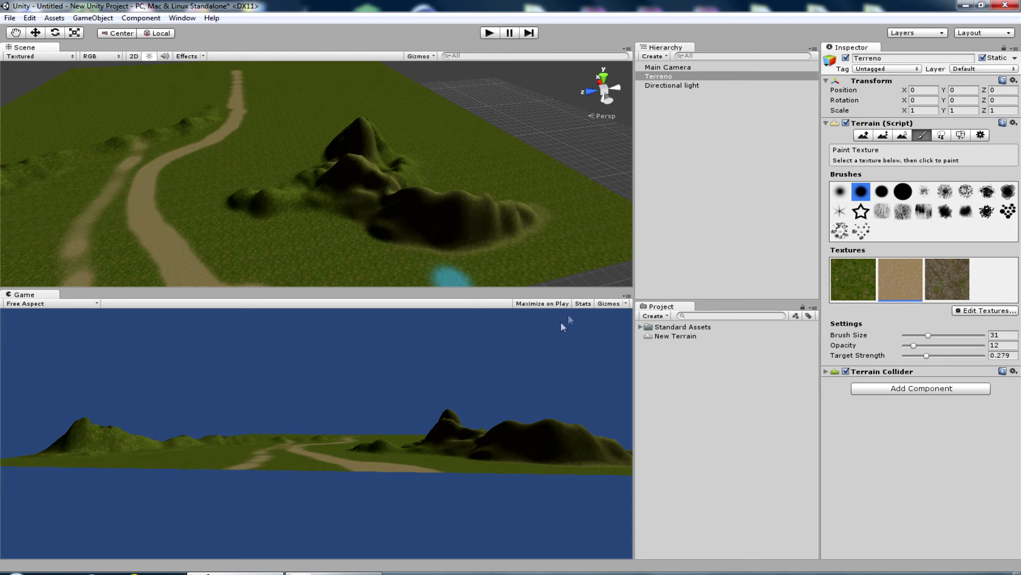
{"action": "left_click", "coordinate": [15, 32]}
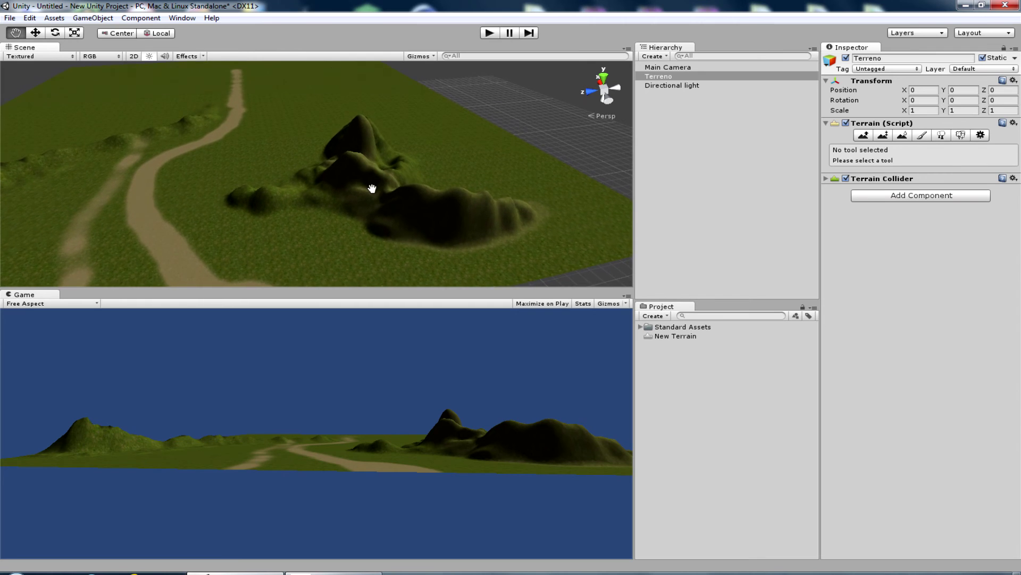
- Select the Directional light and rotate it steeper, to about 78/28/51
{"action": "mouse_move", "coordinate": [394, 217]}
{"action": "right_mouse_down"}
{"action": "mouse_move", "coordinate": [508, 217]}
{"action": "mouse_move", "coordinate": [422, 217]}
{"action": "right_mouse_up"}
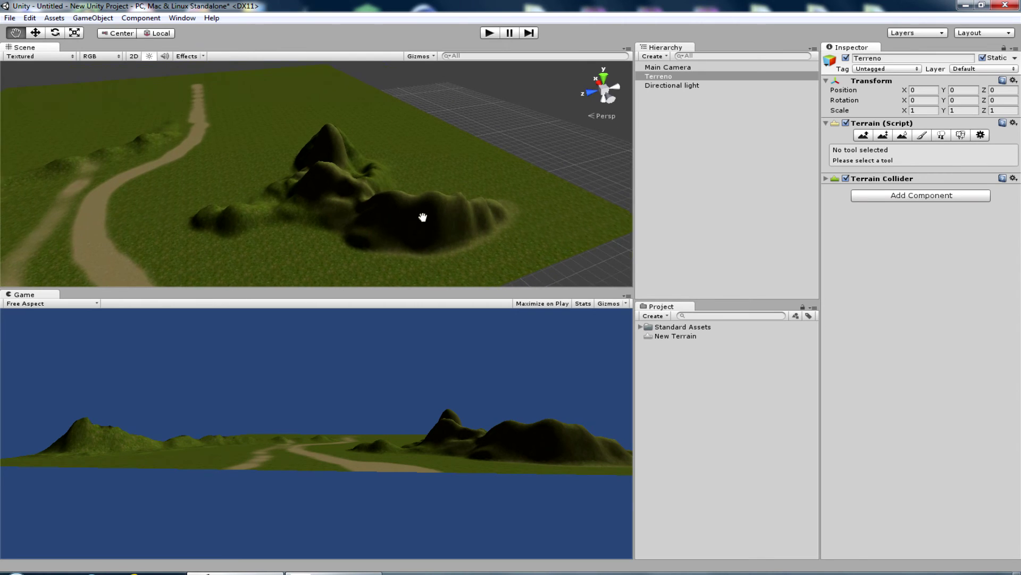
{"action": "scroll", "coordinate": [447, 227], "scroll_direction": "up", "scroll_amount": 3}
{"action": "scroll", "coordinate": [466, 227], "scroll_direction": "up", "scroll_amount": 1}
{"action": "scroll", "coordinate": [438, 210], "scroll_direction": "up", "scroll_amount": 1}
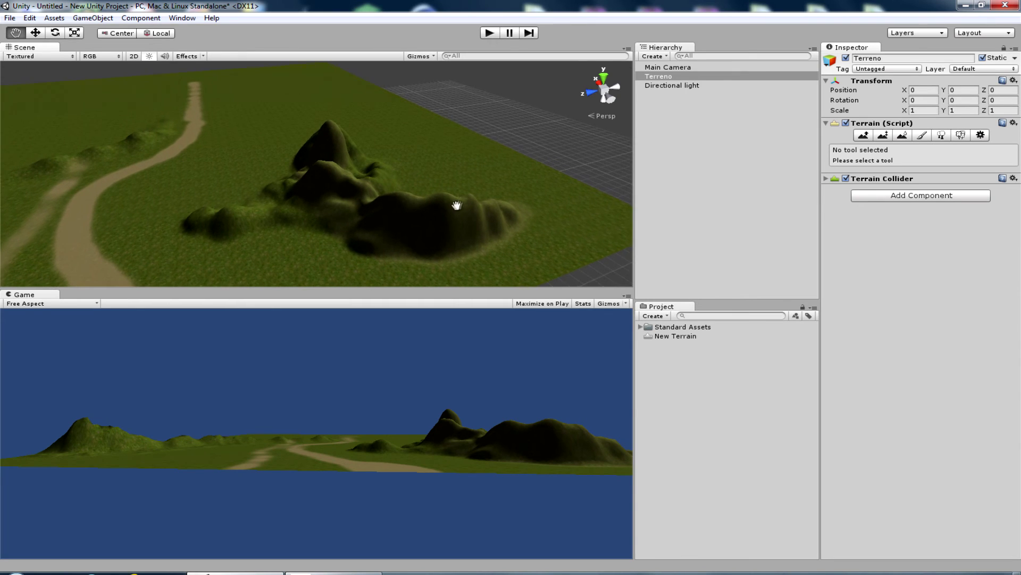
{"action": "scroll", "coordinate": [456, 206], "scroll_direction": "up", "scroll_amount": 1}
{"action": "scroll", "coordinate": [447, 208], "scroll_direction": "up", "scroll_amount": 1}
{"action": "left_click_drag", "start_coordinate": [439, 232], "coordinate": [211, 87]}
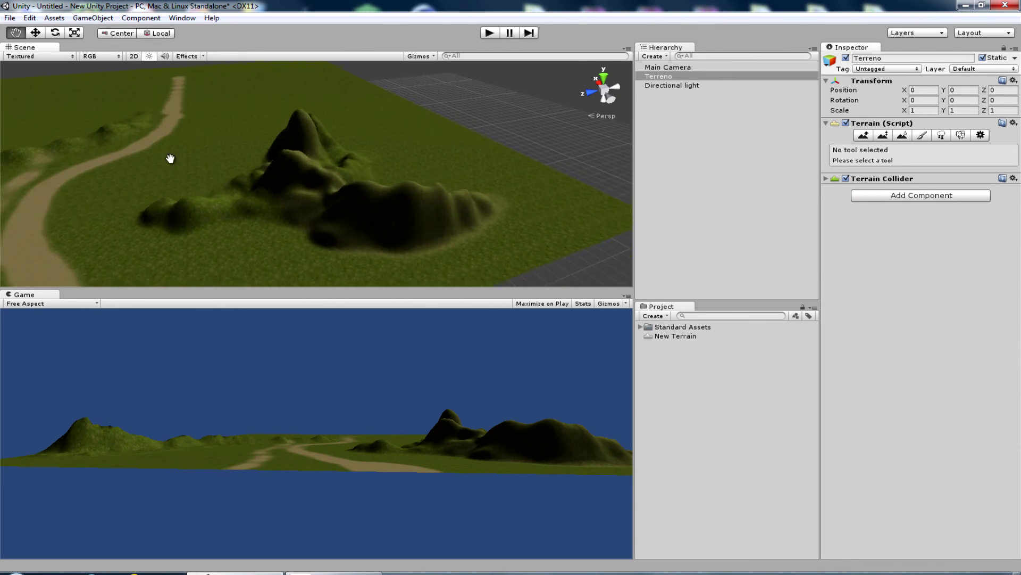
{"action": "double_click", "coordinate": [667, 85]}
{"action": "left_click", "coordinate": [217, 135]}
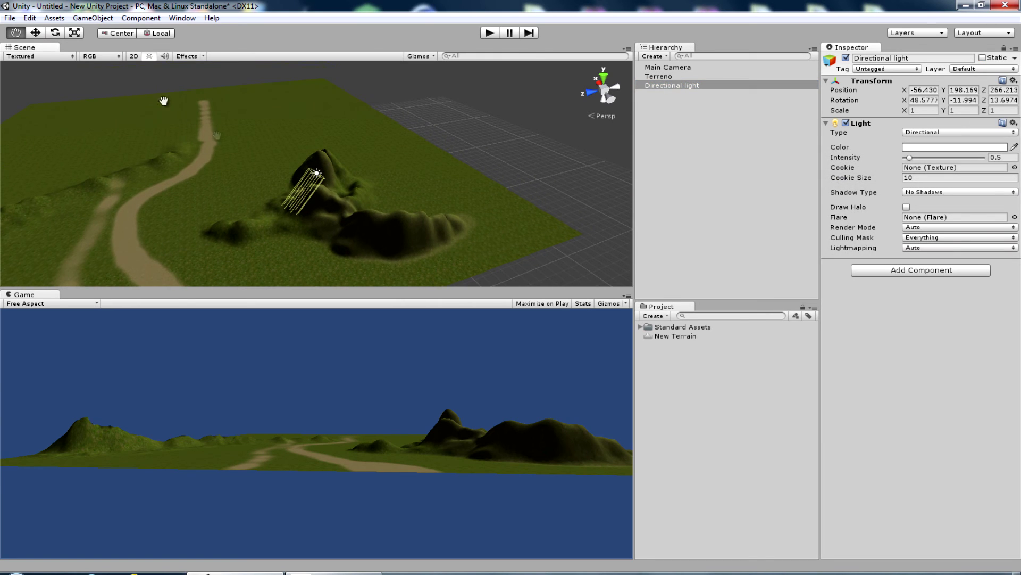
{"action": "left_click", "coordinate": [54, 32]}
{"action": "left_click_drag", "start_coordinate": [299, 151], "coordinate": [247, 180]}
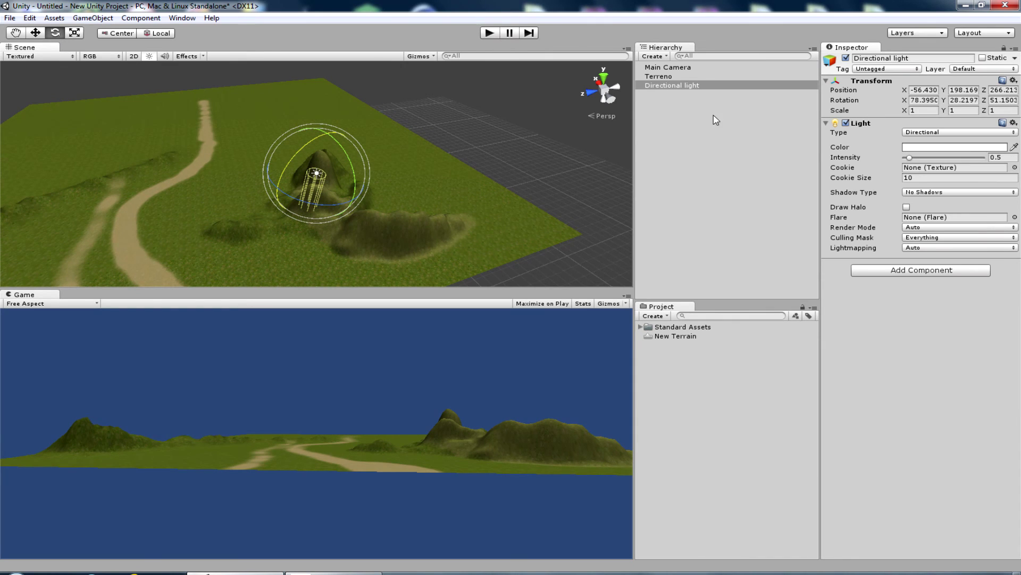
- Frame Terreno and zoom around to inspect the brighter grassy hills and dirt path
{"action": "double_click", "coordinate": [658, 76]}
{"action": "scroll", "coordinate": [388, 193], "scroll_direction": "up", "scroll_amount": 5}
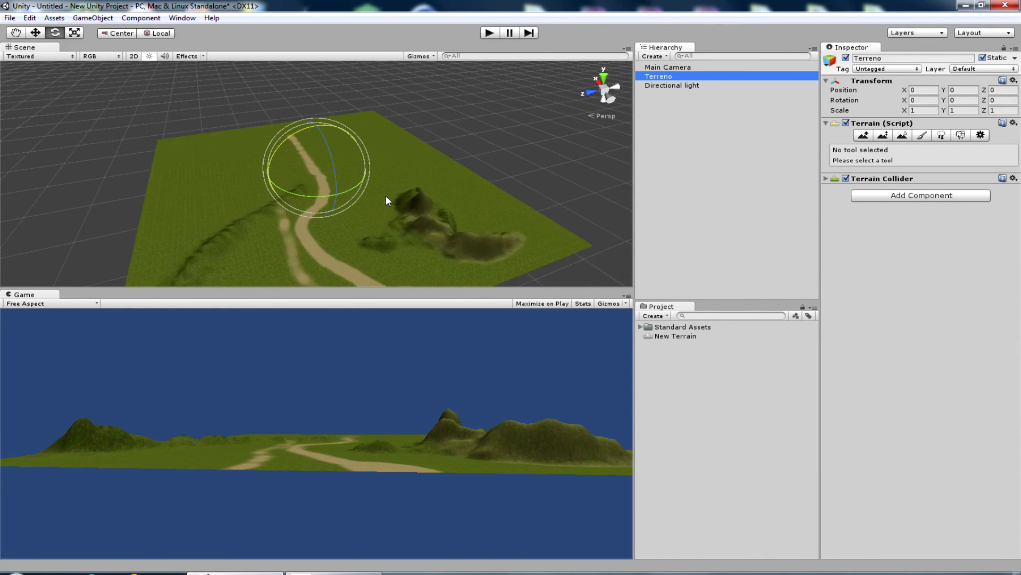
{"action": "scroll", "coordinate": [397, 205], "scroll_direction": "up", "scroll_amount": 2}
{"action": "scroll", "coordinate": [396, 197], "scroll_direction": "up", "scroll_amount": 2}
{"action": "scroll", "coordinate": [408, 208], "scroll_direction": "up", "scroll_amount": 2}
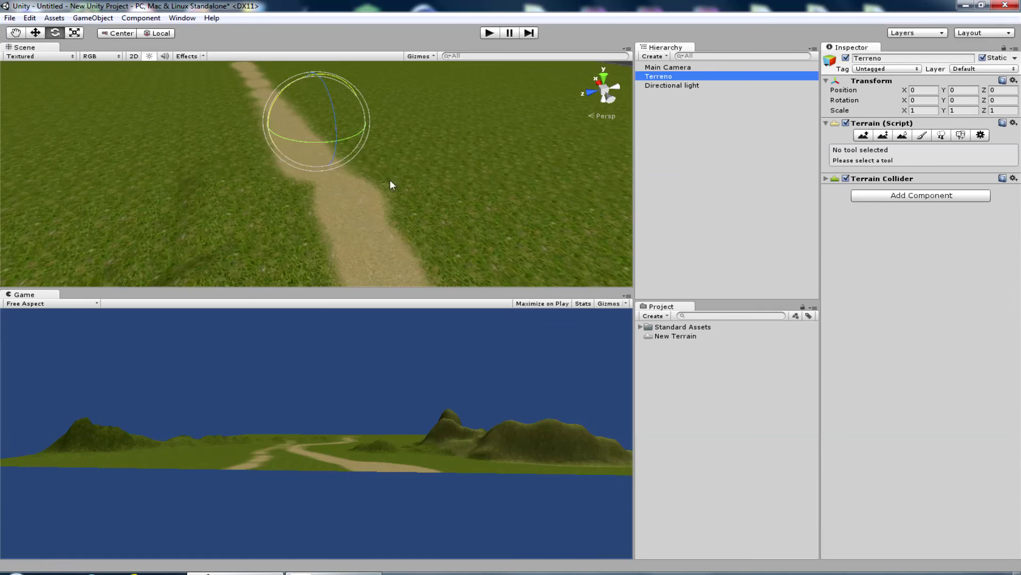
{"action": "scroll", "coordinate": [397, 185], "scroll_direction": "up", "scroll_amount": 2}
{"action": "scroll", "coordinate": [309, 176], "scroll_direction": "up", "scroll_amount": 2}
{"action": "scroll", "coordinate": [213, 183], "scroll_direction": "up", "scroll_amount": 2}
{"action": "scroll", "coordinate": [180, 194], "scroll_direction": "up", "scroll_amount": 2}
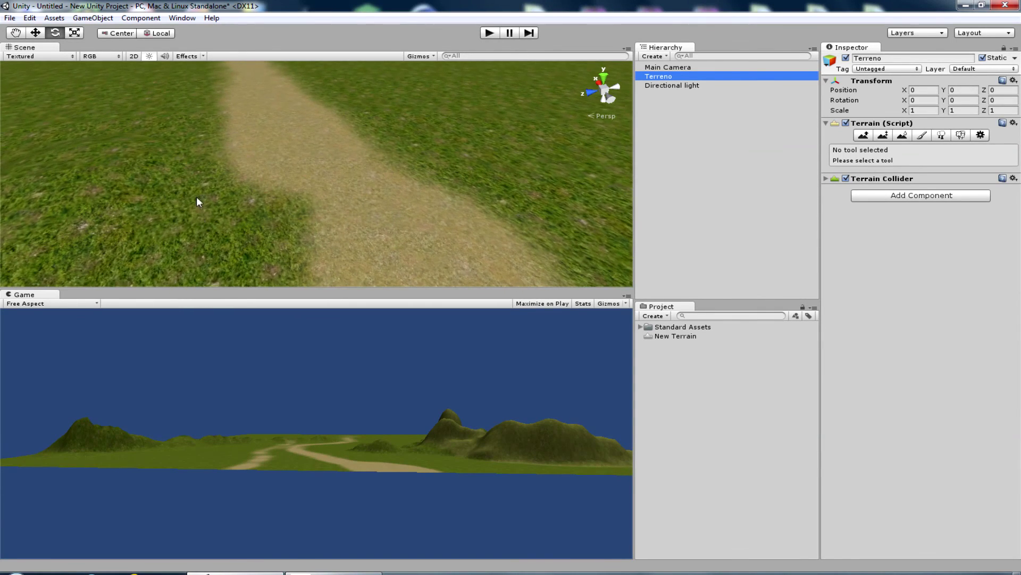
{"action": "scroll", "coordinate": [159, 210], "scroll_direction": "up", "scroll_amount": 2}
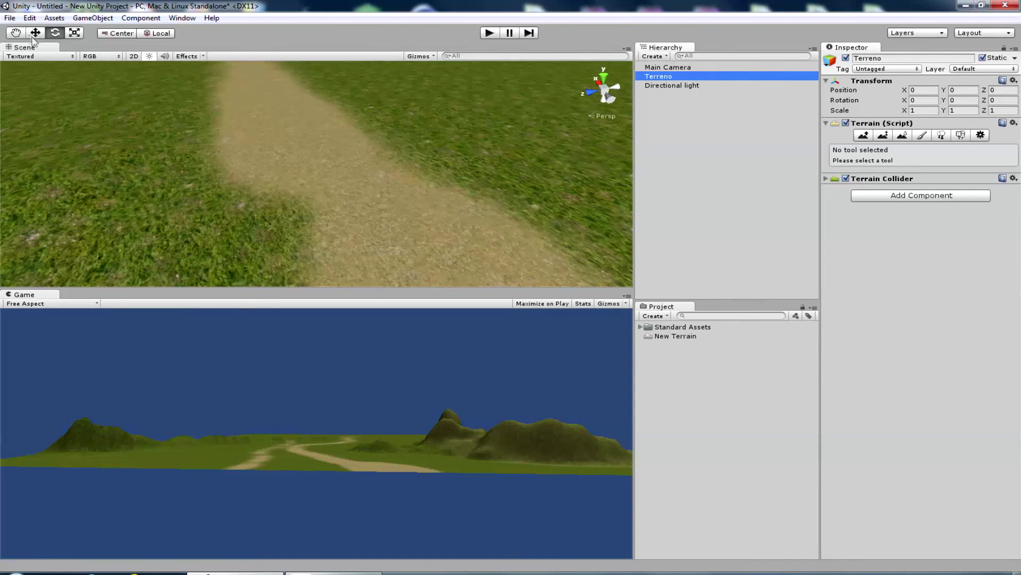
{"action": "left_click", "coordinate": [16, 32]}
{"action": "mouse_move", "coordinate": [205, 86]}
{"action": "left_mouse_down"}
{"action": "mouse_move", "coordinate": [294, 119]}
{"action": "mouse_move", "coordinate": [445, 224]}
{"action": "mouse_move", "coordinate": [397, 165]}
{"action": "mouse_move", "coordinate": [458, 164]}
{"action": "mouse_move", "coordinate": [461, 227]}
{"action": "mouse_move", "coordinate": [418, 82]}
{"action": "left_mouse_up"}
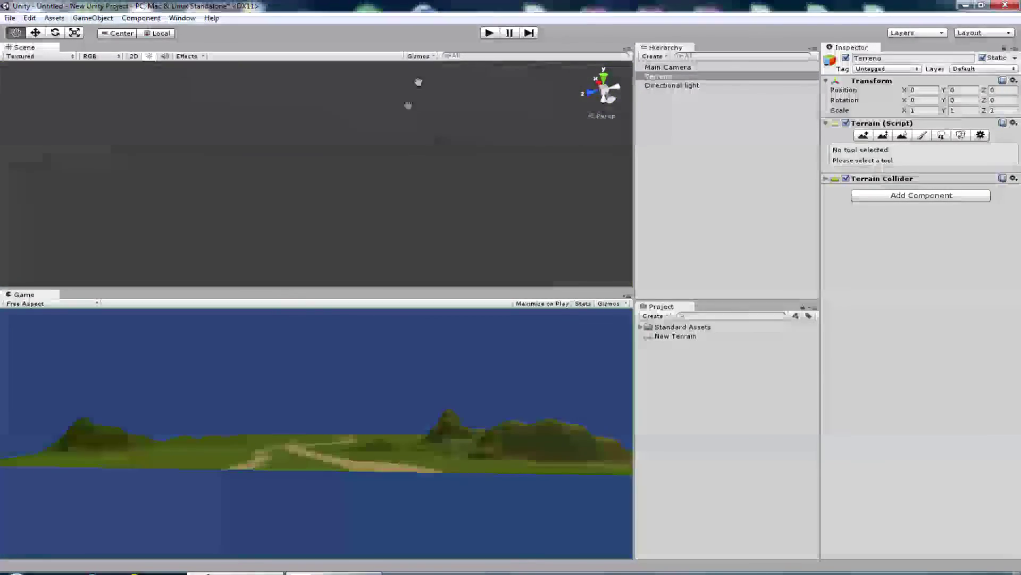
{"action": "mouse_move", "coordinate": [410, 199]}
{"action": "left_mouse_down"}
{"action": "mouse_move", "coordinate": [357, 205]}
{"action": "mouse_move", "coordinate": [456, 141]}
{"action": "mouse_move", "coordinate": [243, 158]}
{"action": "mouse_move", "coordinate": [392, 125]}
{"action": "mouse_move", "coordinate": [389, 171]}
{"action": "left_mouse_up"}
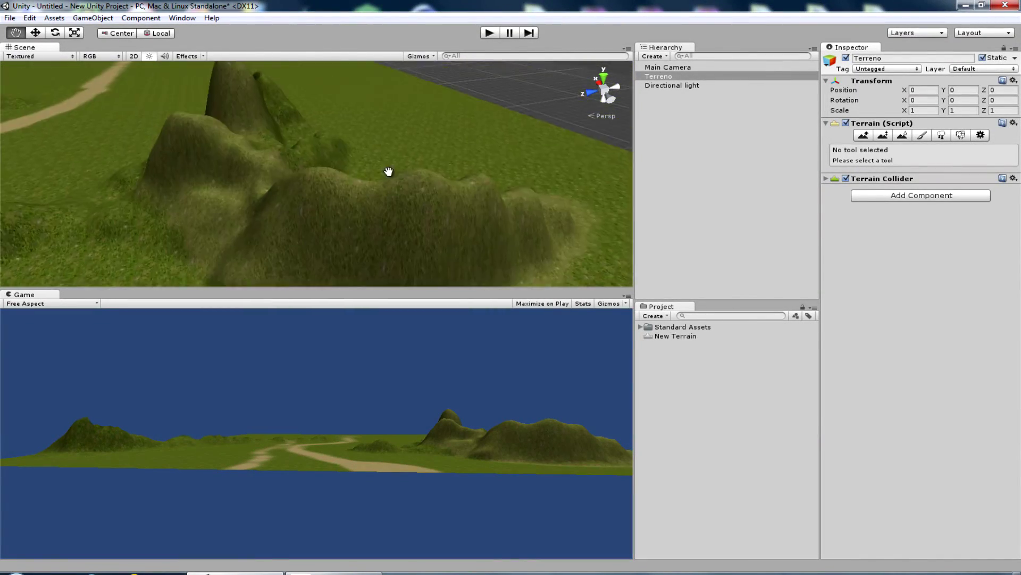
{"action": "scroll", "coordinate": [389, 172], "scroll_direction": "up", "scroll_amount": 5}
{"action": "scroll", "coordinate": [420, 159], "scroll_direction": "down", "scroll_amount": 3}
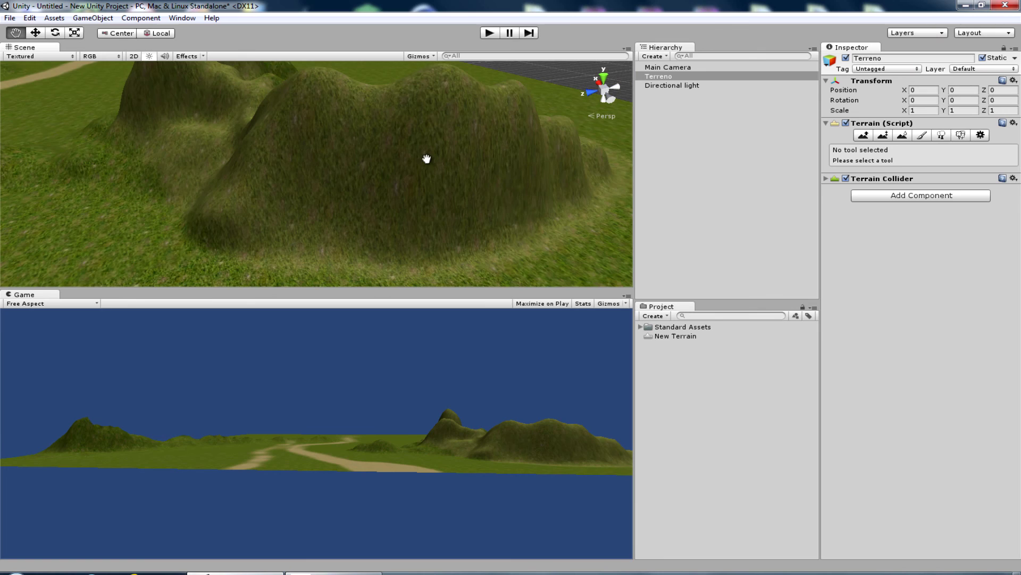
{"action": "left_click_drag", "start_coordinate": [440, 148], "coordinate": [346, 162]}
{"action": "scroll", "coordinate": [356, 152], "scroll_direction": "up", "scroll_amount": 2}
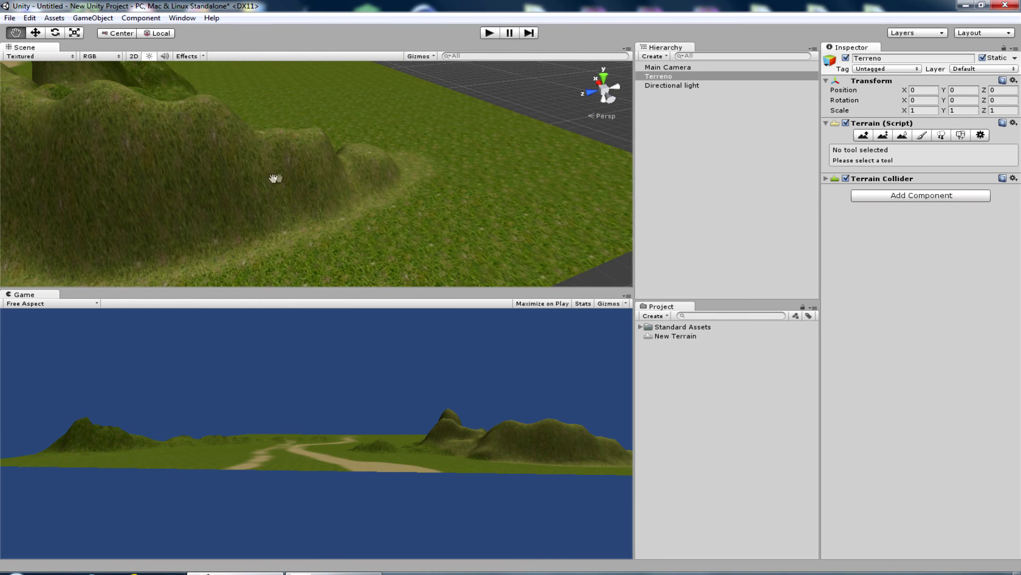
- Select the Grass&Rock texture and a larger round brush, facing the hill
{"action": "left_click", "coordinate": [922, 136]}
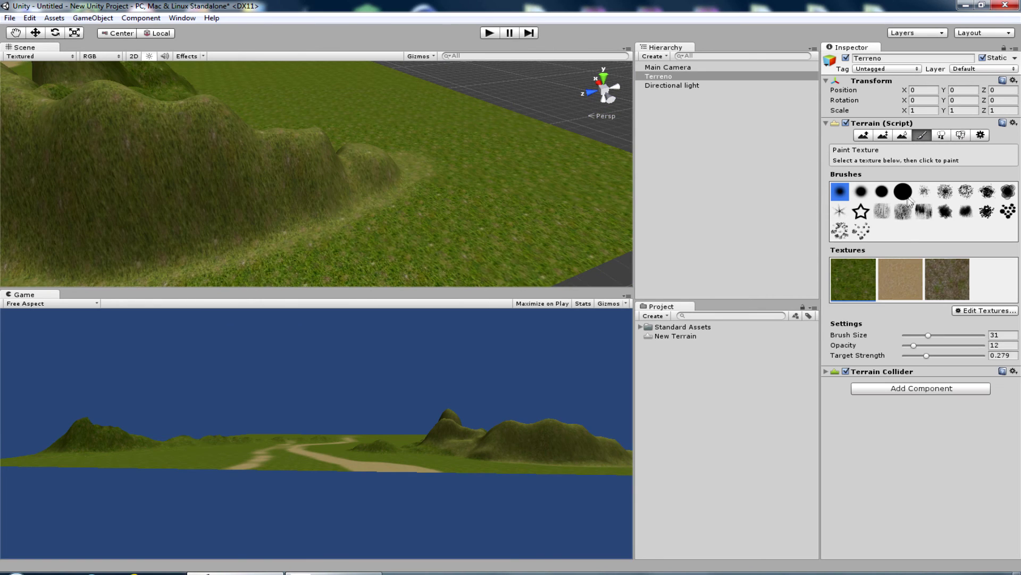
{"action": "left_click", "coordinate": [955, 285]}
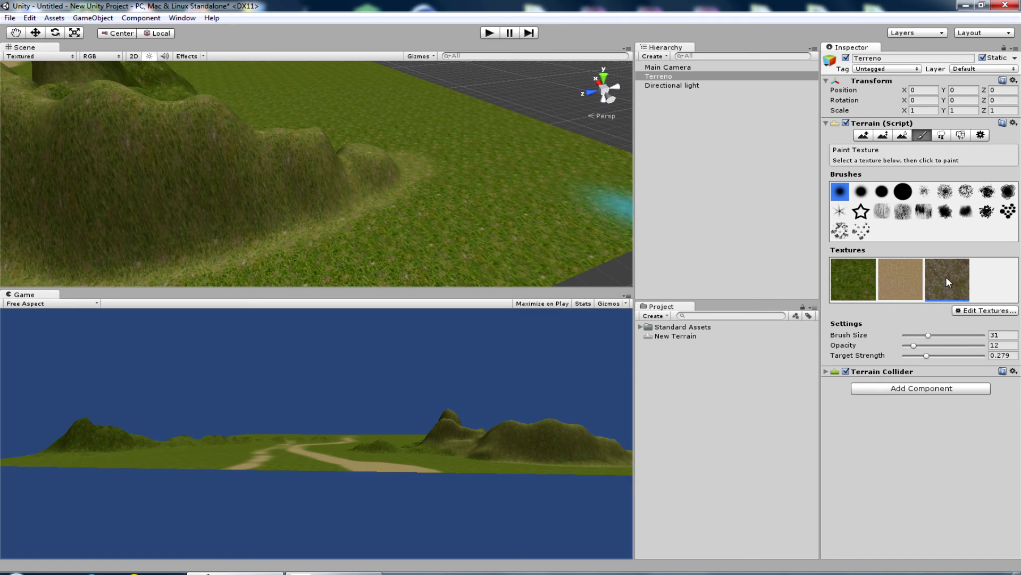
{"action": "left_click", "coordinate": [861, 193]}
{"action": "left_click", "coordinate": [946, 286]}
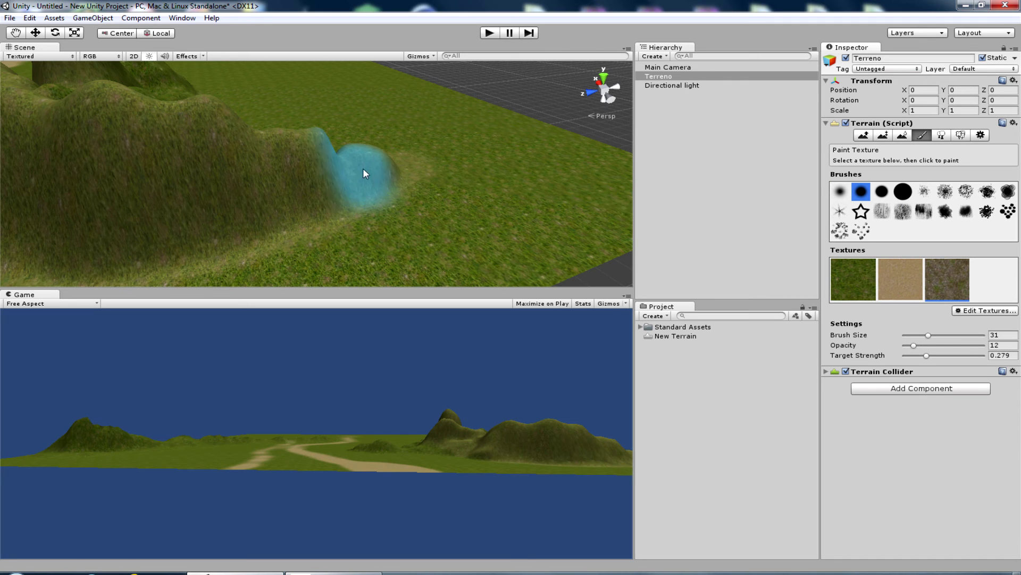
{"action": "left_click_drag", "start_coordinate": [349, 208], "coordinate": [70, 177], "text": "alt"}
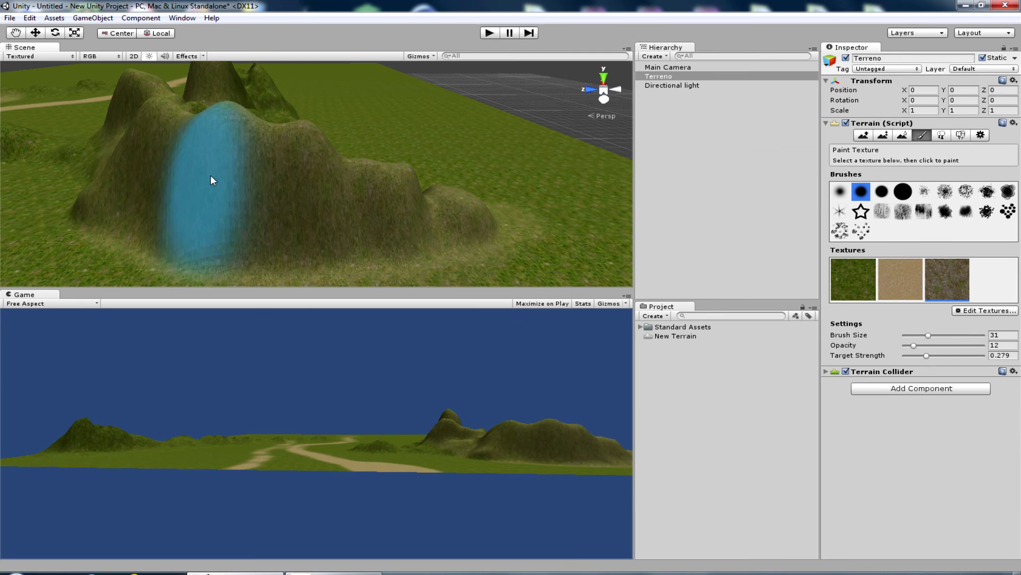
{"action": "left_click_drag", "start_coordinate": [70, 177], "coordinate": [330, 175], "text": "alt"}
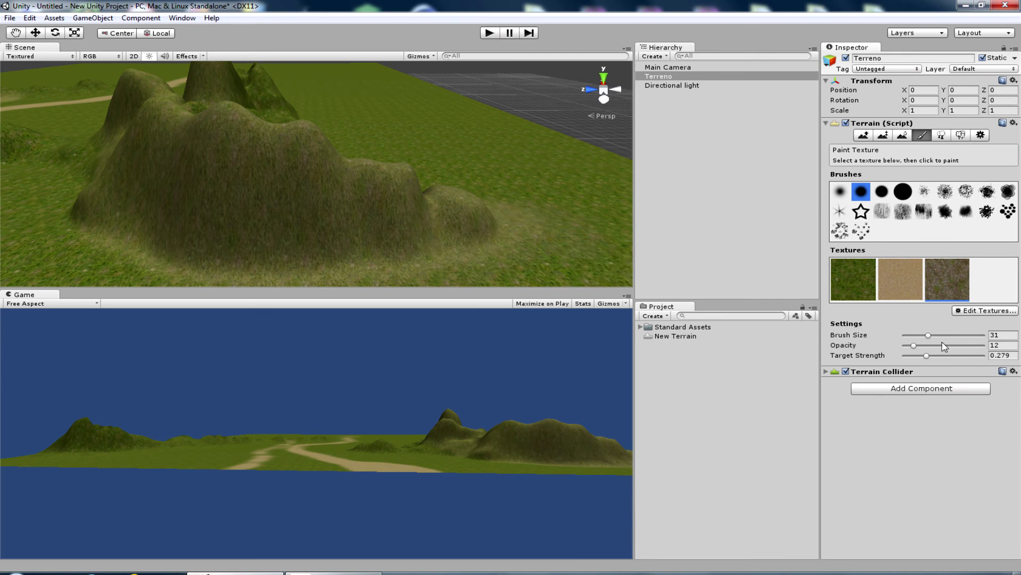
{"action": "left_click", "coordinate": [882, 191]}
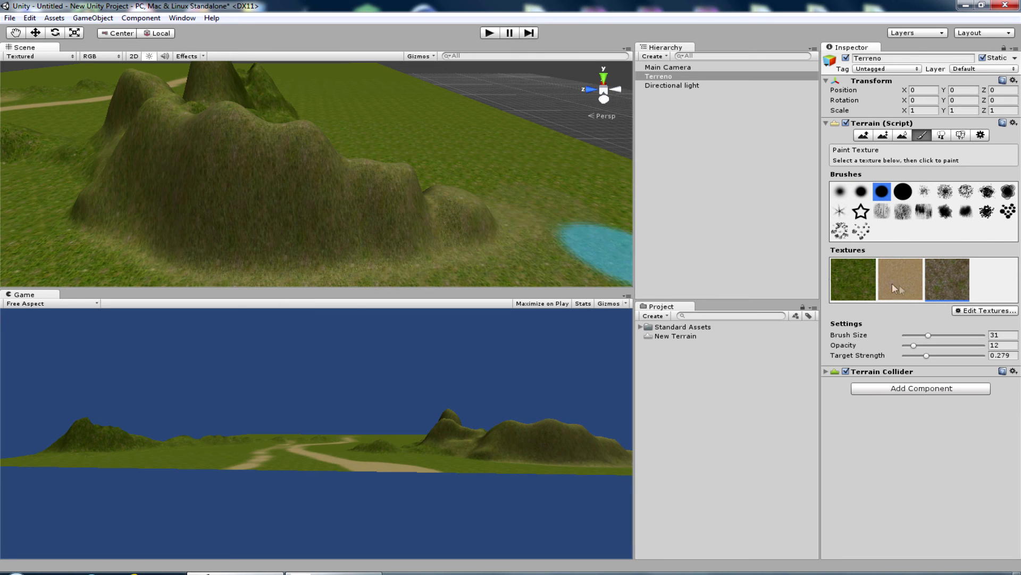
- Raise the paint opacity from 12 through 53 up to 77
{"action": "left_click_drag", "start_coordinate": [914, 345], "coordinate": [946, 345]}
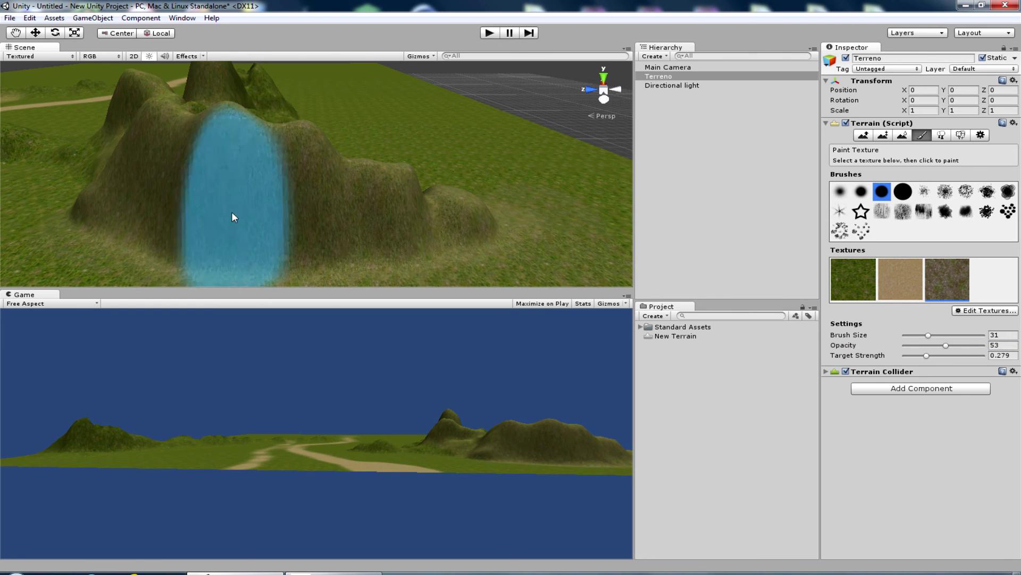
{"action": "left_click_drag", "start_coordinate": [946, 345], "coordinate": [965, 345]}
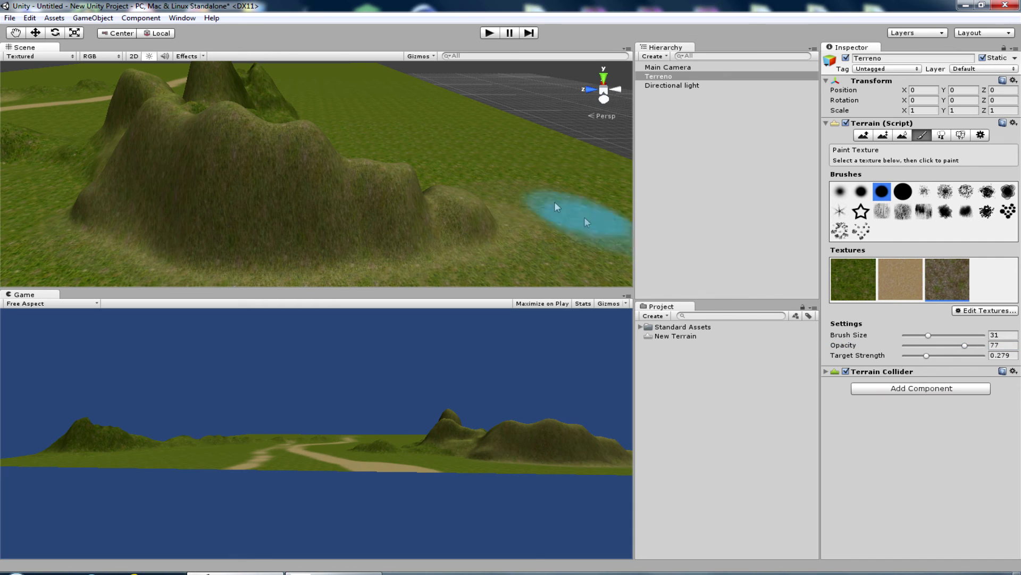
{"action": "scroll", "coordinate": [492, 245], "scroll_direction": "down", "scroll_amount": 5}
{"action": "left_click", "coordinate": [950, 285]}
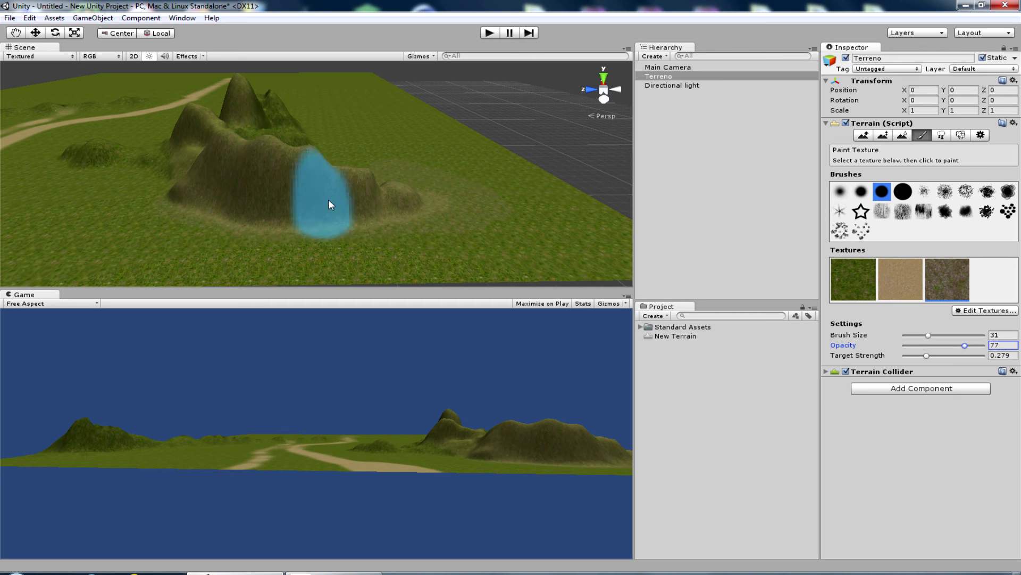
- Paint a broad GoodDirt clearing around the mountain's base and across the foreground
{"action": "left_click", "coordinate": [901, 277]}
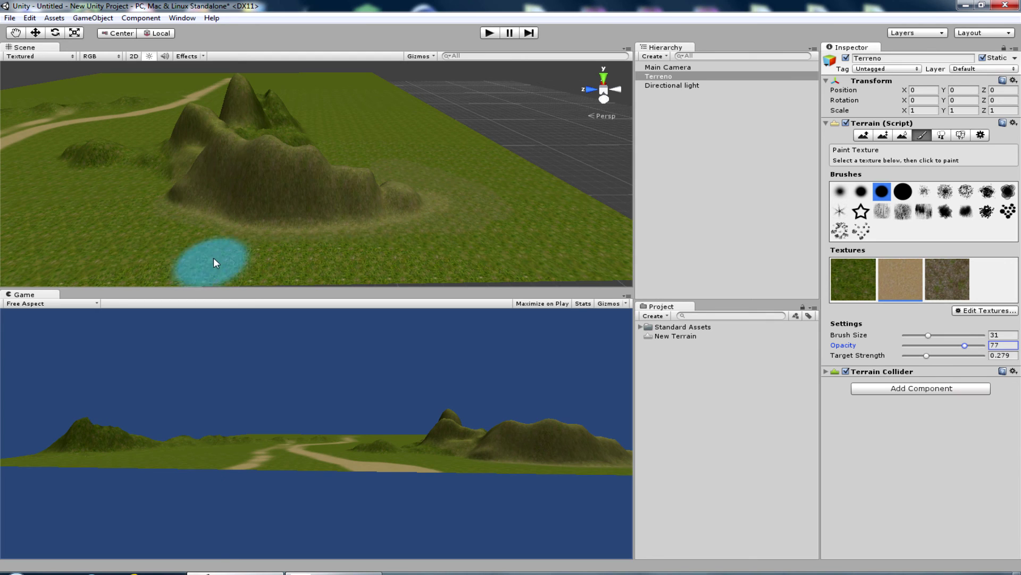
{"action": "mouse_move", "coordinate": [243, 171]}
{"action": "left_mouse_down"}
{"action": "mouse_move", "coordinate": [128, 196]}
{"action": "mouse_move", "coordinate": [548, 266]}
{"action": "left_mouse_up"}
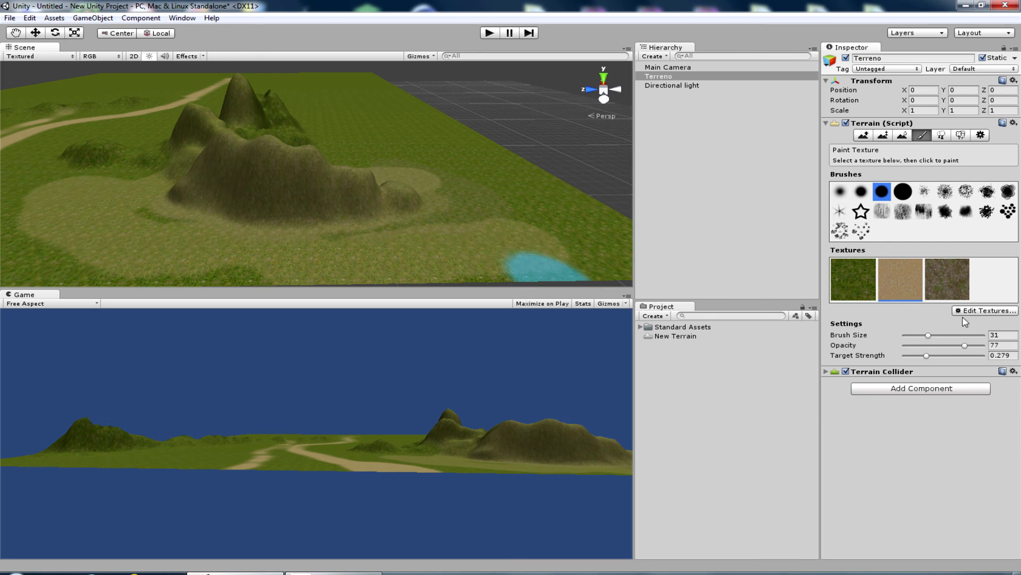
{"action": "left_click", "coordinate": [947, 279]}
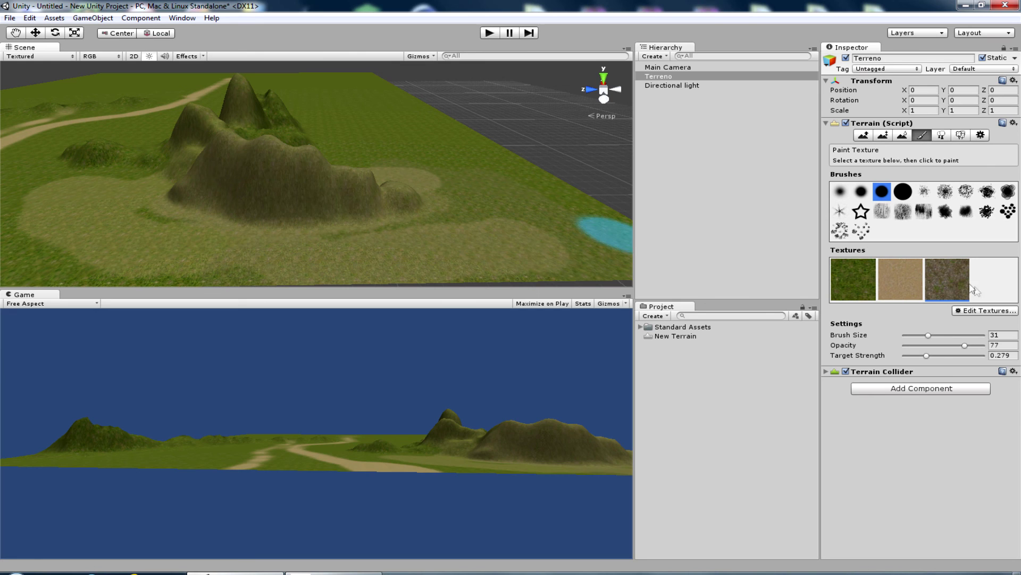
{"action": "left_click", "coordinate": [980, 311]}
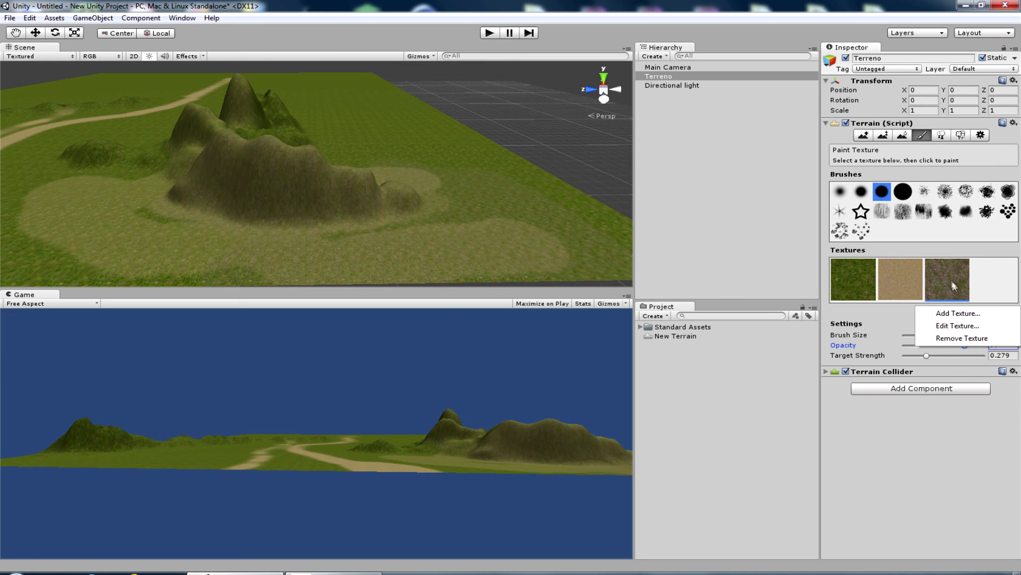
- Inspect the third texture's settings, confirm its image is Grass&Rock, and close without changes
{"action": "left_click", "coordinate": [949, 327]}
{"action": "left_click", "coordinate": [46, 60]}
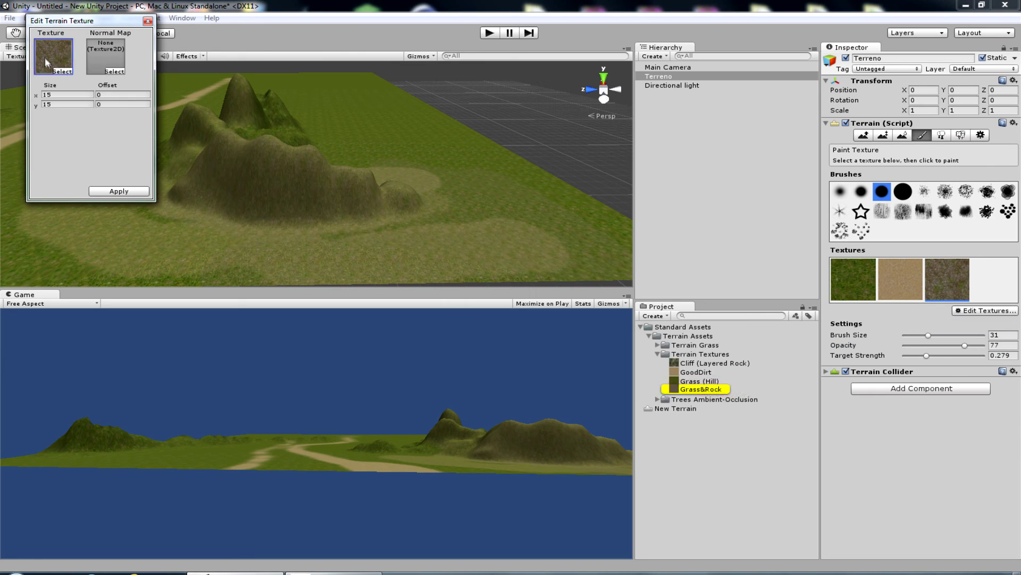
{"action": "left_click", "coordinate": [63, 71]}
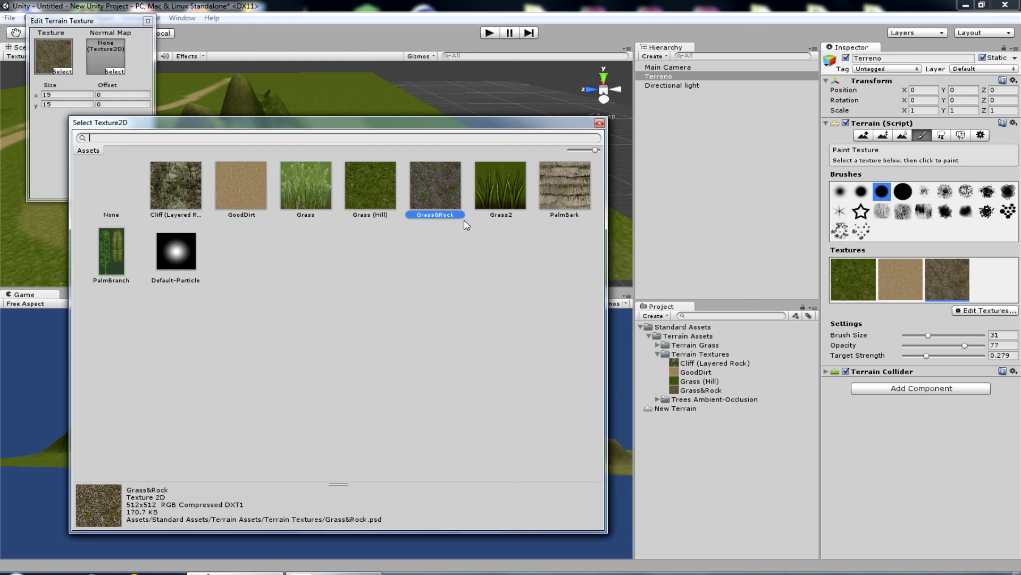
{"action": "left_click", "coordinate": [599, 124]}
{"action": "left_click", "coordinate": [148, 22]}
{"action": "left_click", "coordinate": [148, 22]}
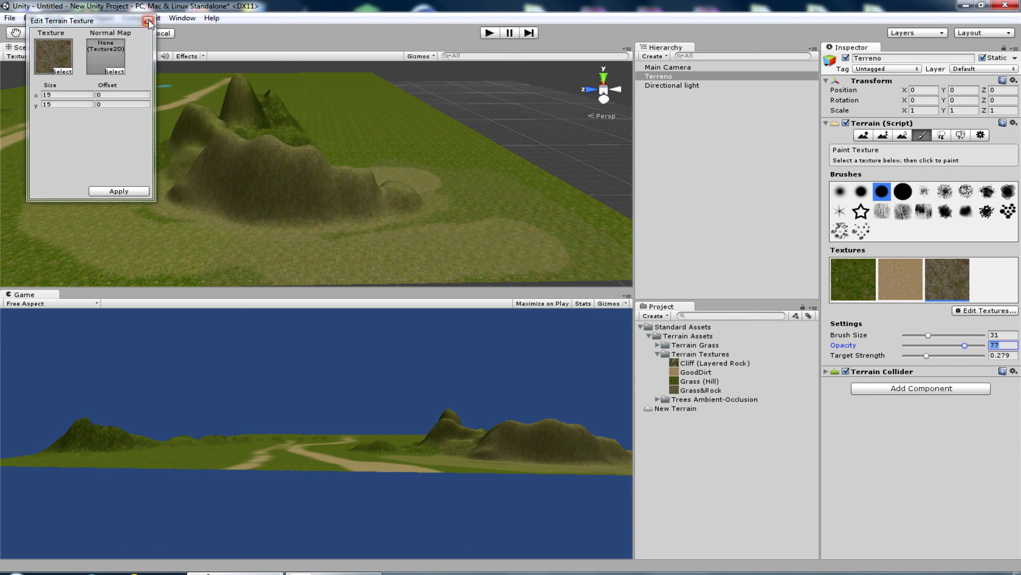
{"action": "left_click", "coordinate": [148, 22]}
- Try the star-shaped brush, then settle on the soft round brush
{"action": "left_click", "coordinate": [858, 212]}
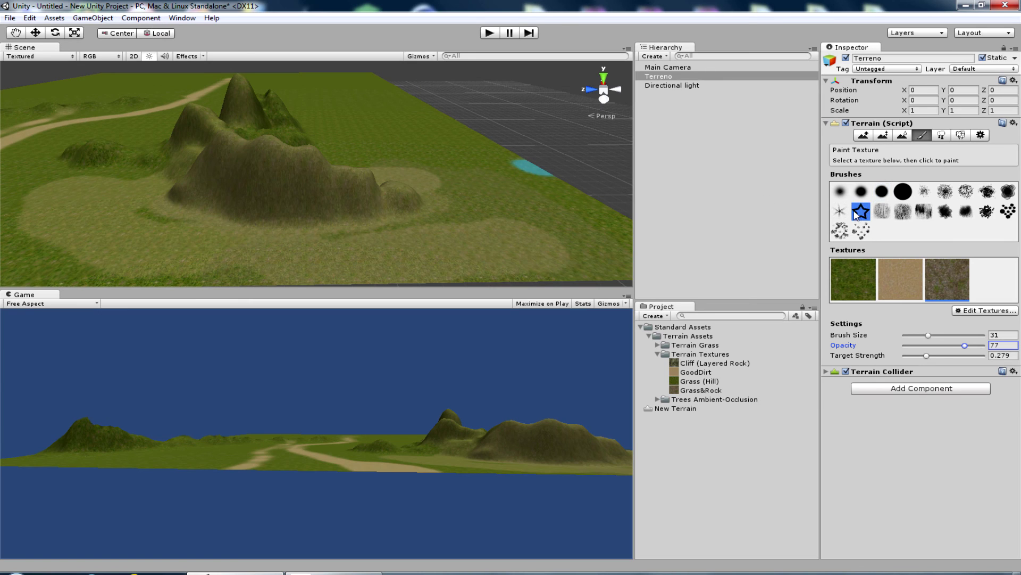
{"action": "left_click", "coordinate": [860, 192]}
{"action": "left_click", "coordinate": [941, 136]}
- Paint a grass stroke across the sandy ground toward the hill
{"action": "left_click", "coordinate": [923, 137]}
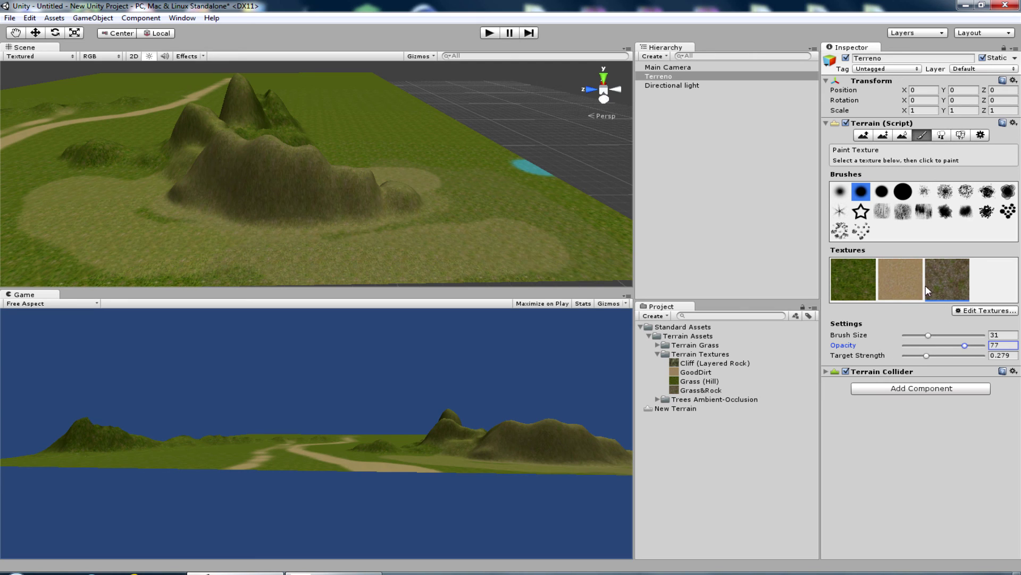
{"action": "left_click", "coordinate": [857, 281]}
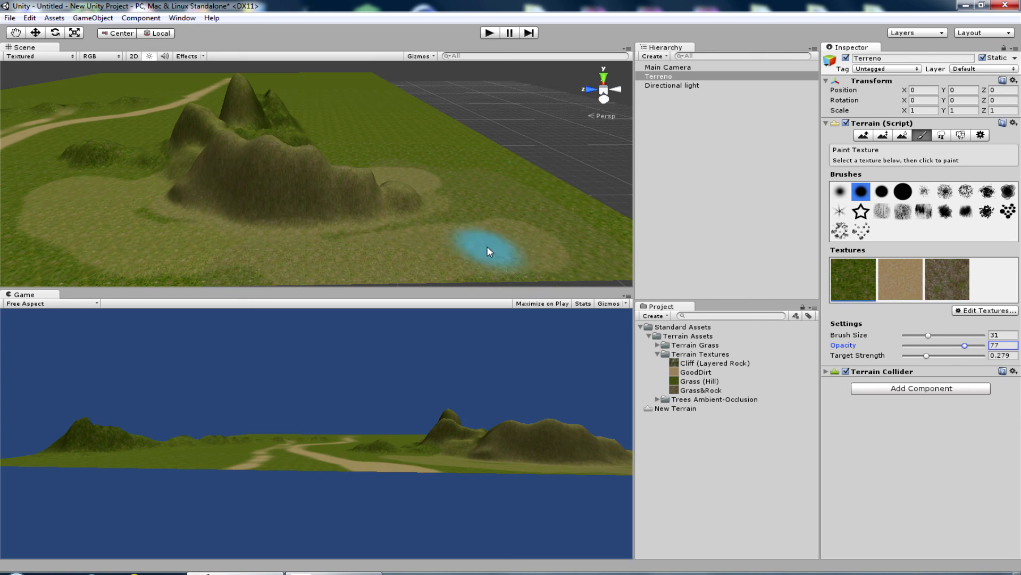
{"action": "left_click_drag", "start_coordinate": [487, 247], "coordinate": [357, 230]}
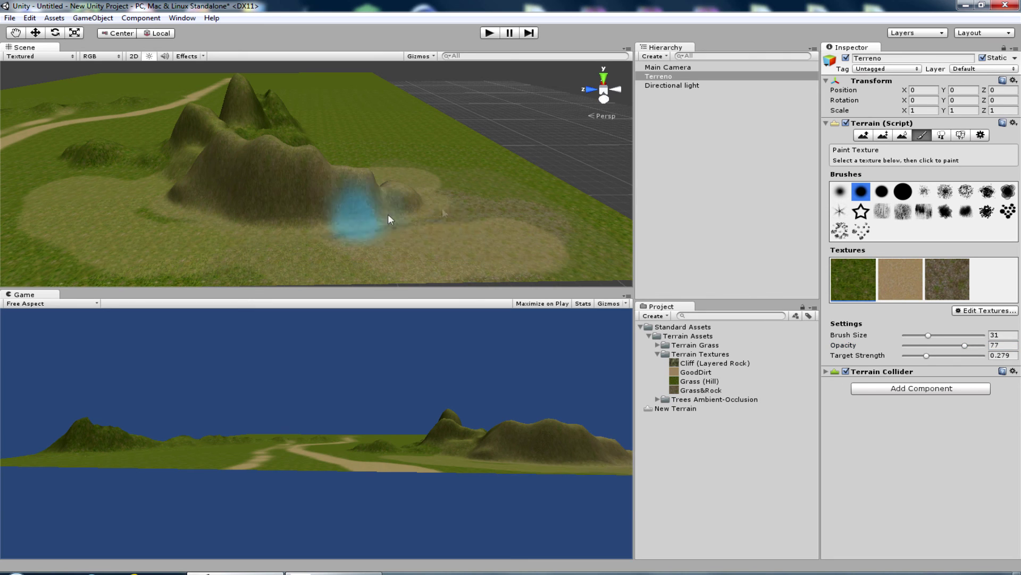
- Paint GoodDirt over the grassy patch to the right of the hill
{"action": "left_click", "coordinate": [901, 281]}
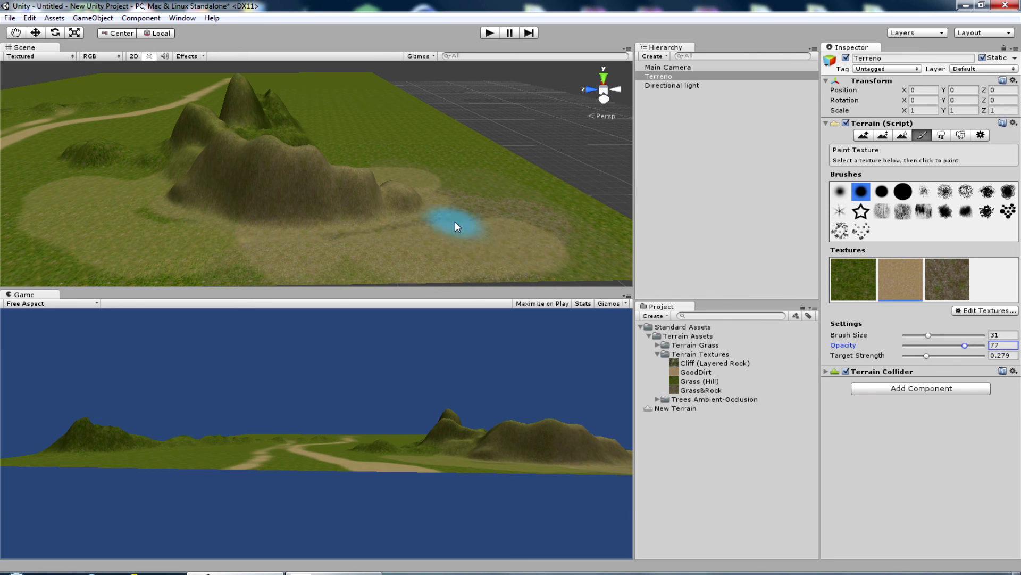
{"action": "left_click_drag", "start_coordinate": [452, 227], "coordinate": [478, 210]}
{"action": "left_click", "coordinate": [946, 281]}
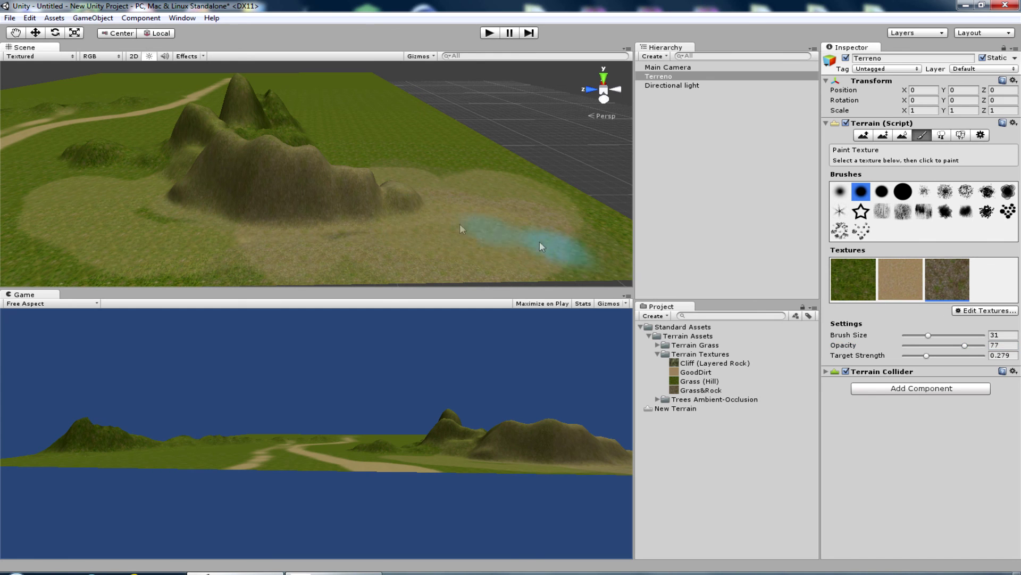
{"action": "mouse_move", "coordinate": [108, 199]}
{"action": "left_mouse_down", "text": "alt"}
{"action": "mouse_move", "coordinate": [296, 184]}
{"action": "mouse_move", "coordinate": [310, 158]}
{"action": "left_mouse_up", "text": "alt"}
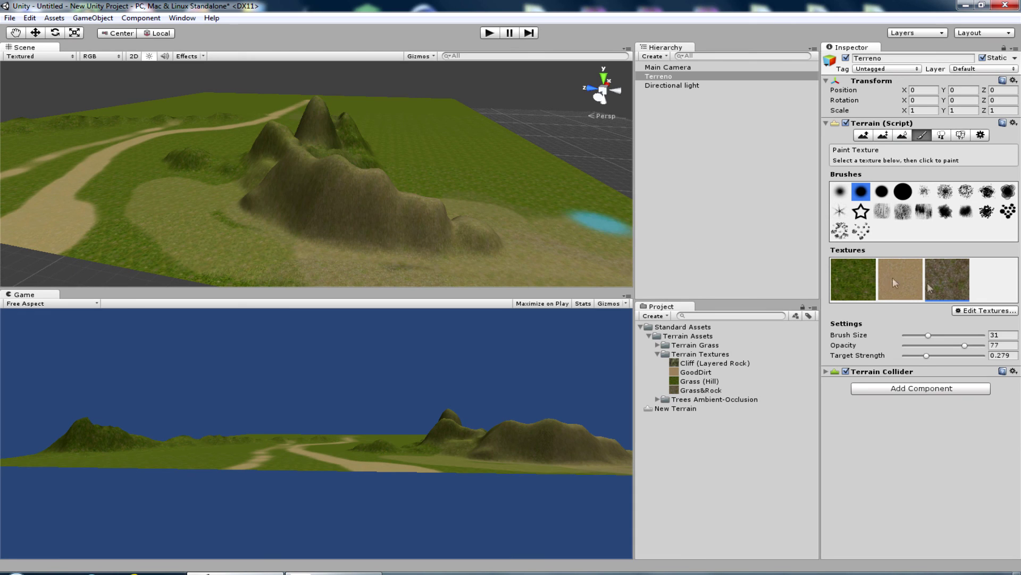
{"action": "left_click", "coordinate": [983, 311]}
- Cancel the new-texture dialog and paint Grass&Rock on the hill's lower slope
{"action": "left_click", "coordinate": [967, 317]}
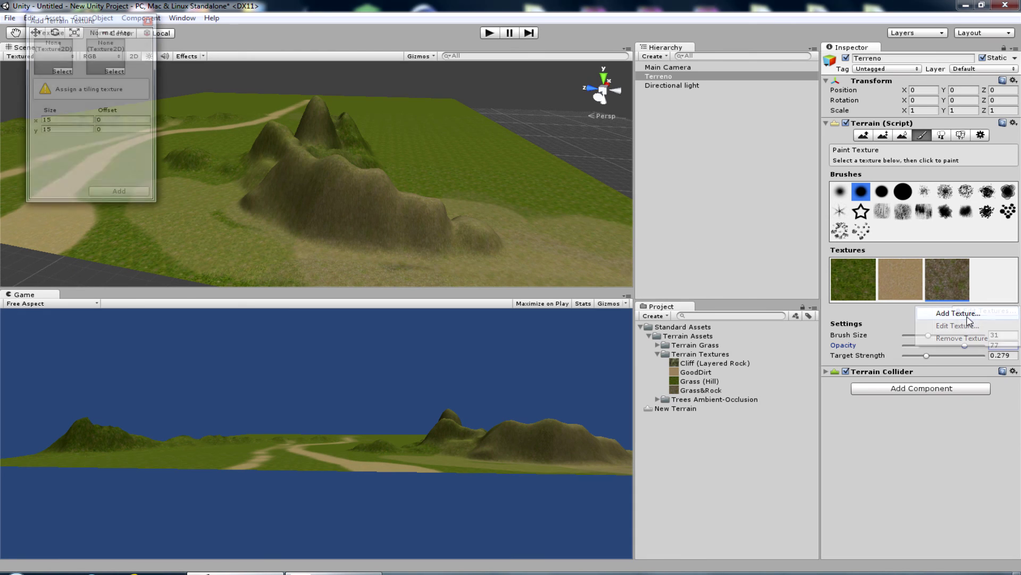
{"action": "left_click", "coordinate": [147, 22]}
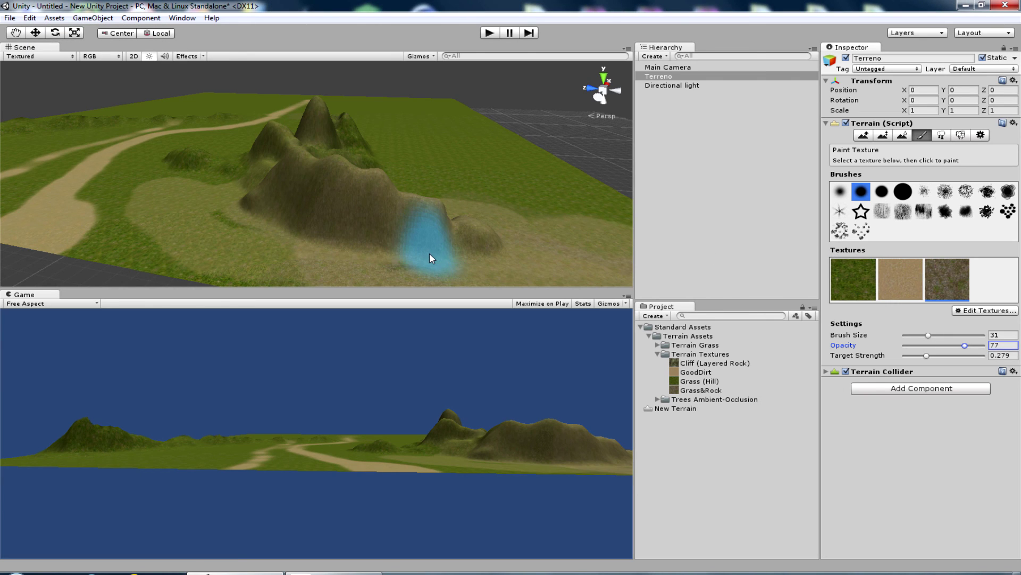
{"action": "left_click_drag", "start_coordinate": [429, 259], "coordinate": [438, 277]}
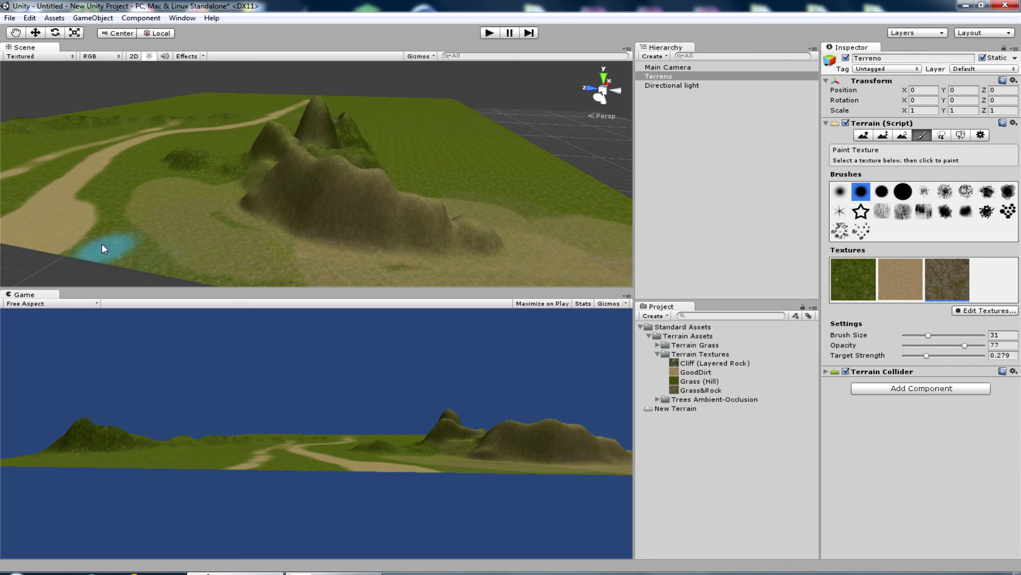
- Streak grass across the tan ground, then use the large round brush at size 15
{"action": "left_click", "coordinate": [848, 277]}
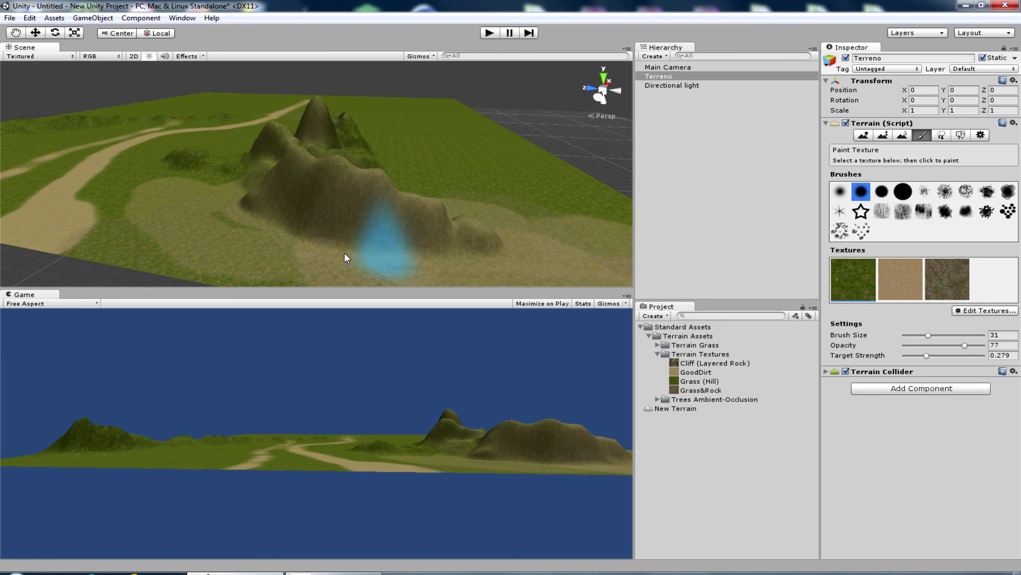
{"action": "mouse_move", "coordinate": [161, 250]}
{"action": "left_mouse_down"}
{"action": "mouse_move", "coordinate": [199, 241]}
{"action": "mouse_move", "coordinate": [245, 180]}
{"action": "mouse_move", "coordinate": [489, 218]}
{"action": "mouse_move", "coordinate": [265, 286]}
{"action": "left_mouse_up"}
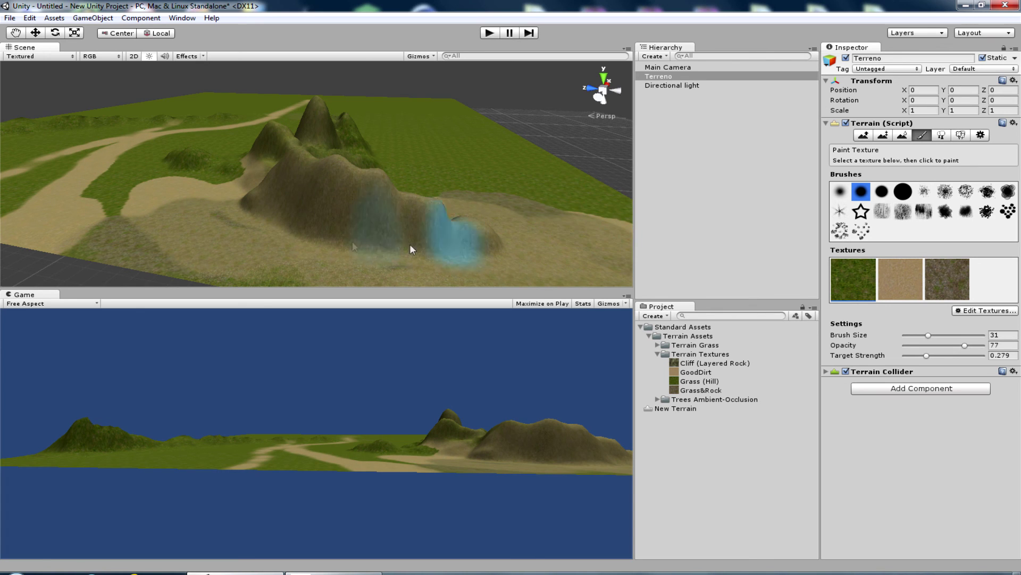
{"action": "left_click", "coordinate": [902, 191]}
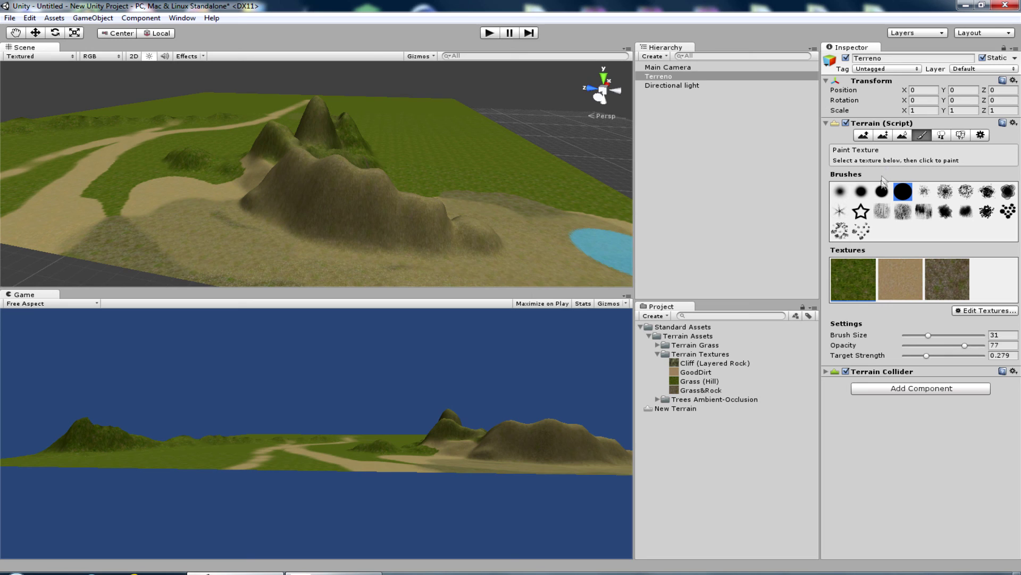
{"action": "left_click", "coordinate": [915, 335]}
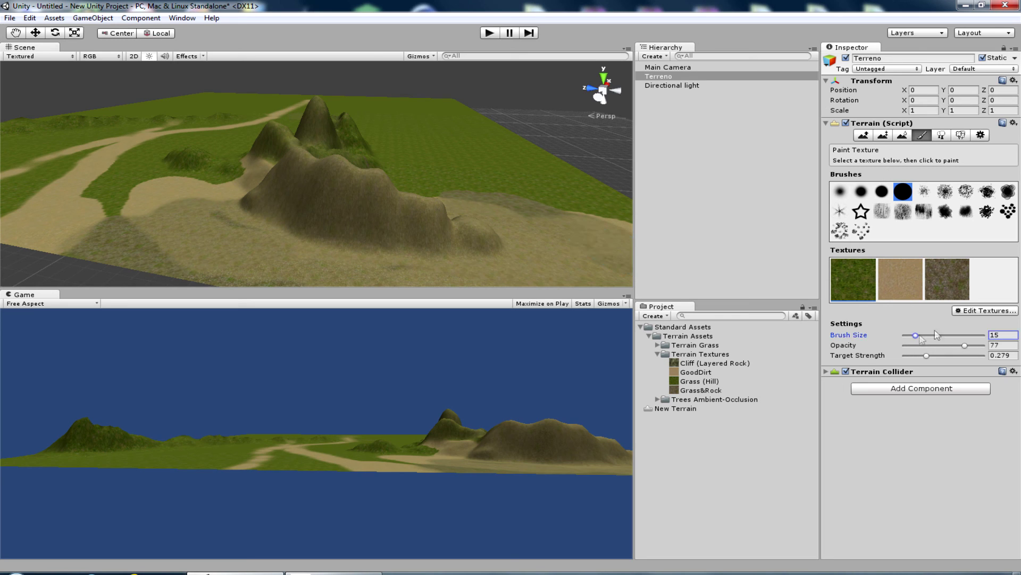
- Keep the brush at size 15 and make Grass&Rock the active paint texture
{"action": "left_click", "coordinate": [826, 371]}
{"action": "left_click", "coordinate": [826, 372]}
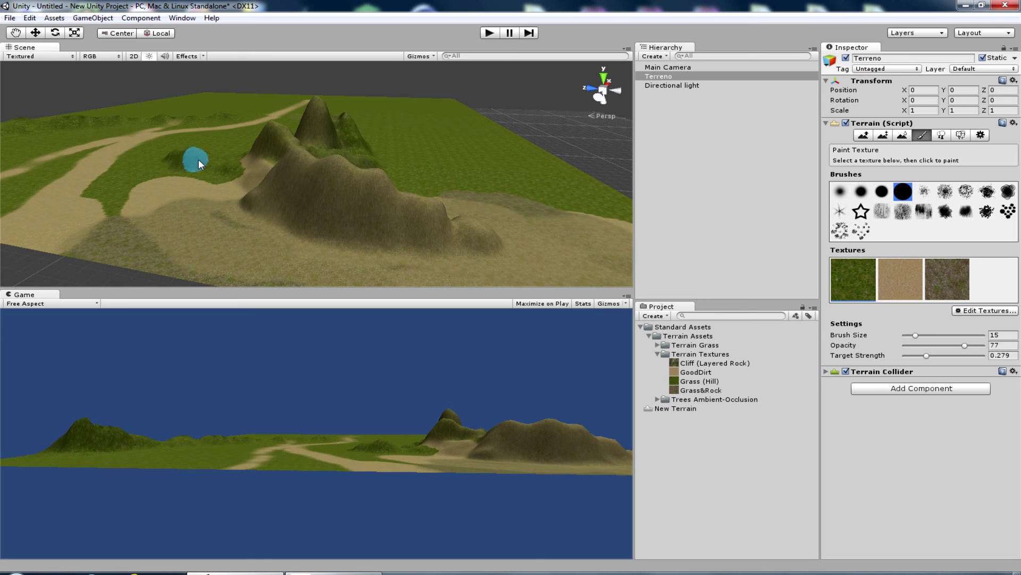
{"action": "left_click", "coordinate": [939, 278]}
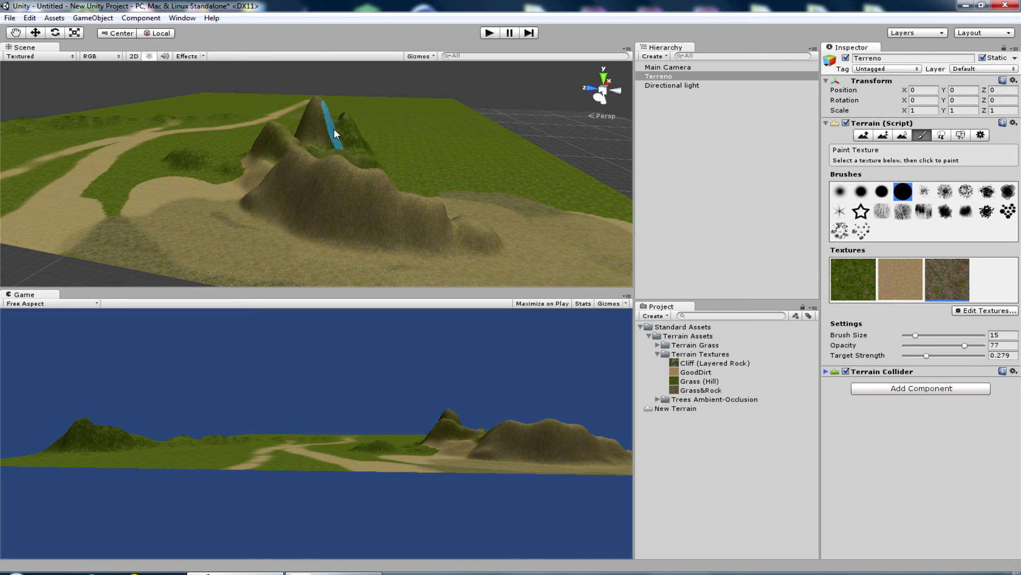